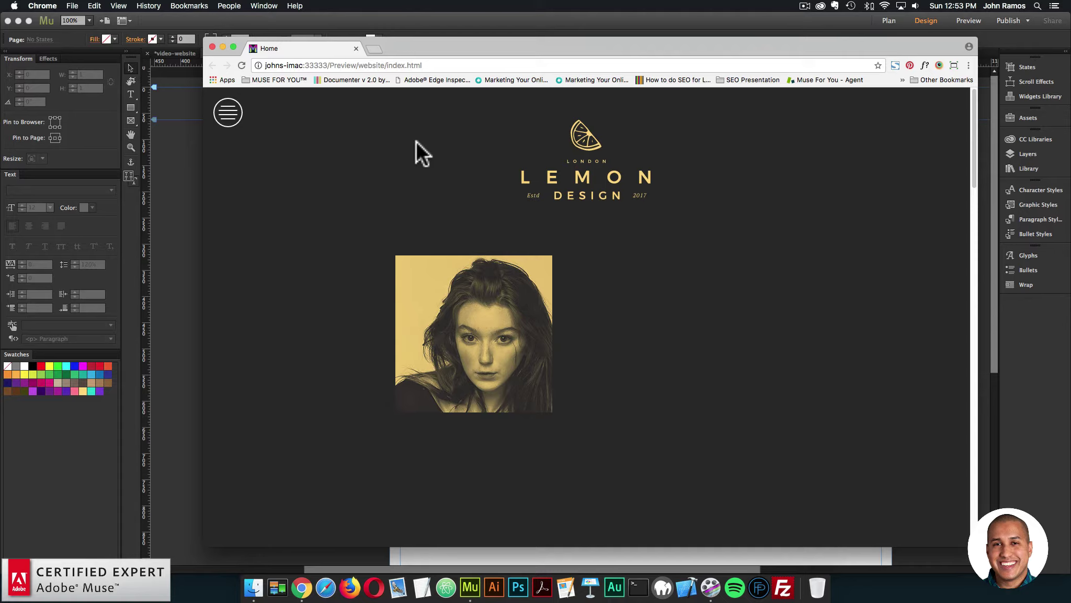
Open and close the side slide menu repeatedly in the website preview to examine its slide animation and links
{"action": "left_click", "coordinate": [227, 111]}
{"action": "left_click", "coordinate": [227, 111]}
{"action": "left_click", "coordinate": [227, 111]}
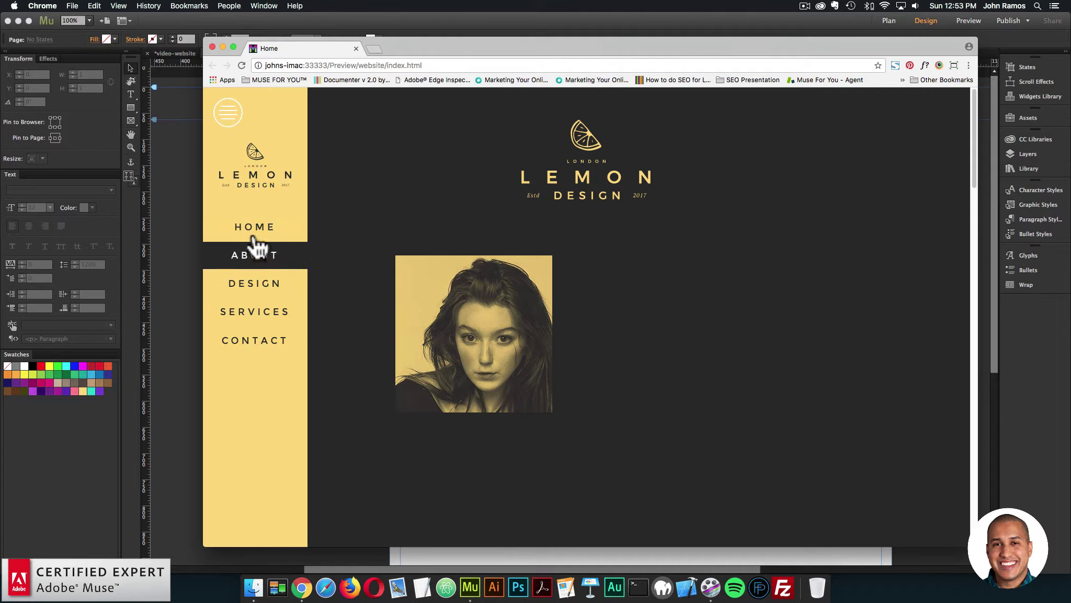
{"action": "left_click", "coordinate": [232, 110]}
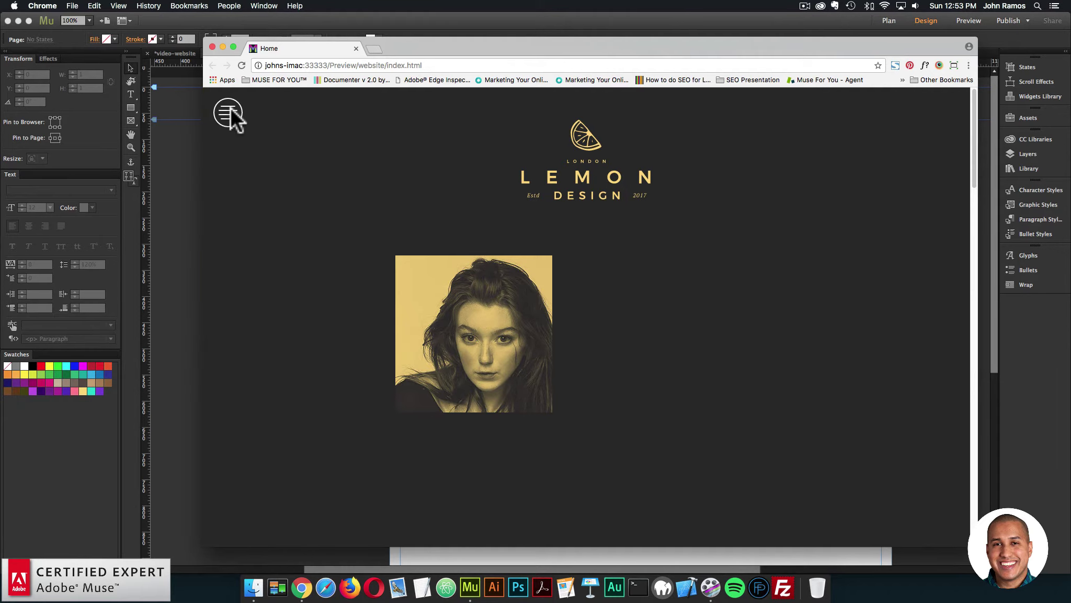
{"action": "left_click", "coordinate": [229, 111]}
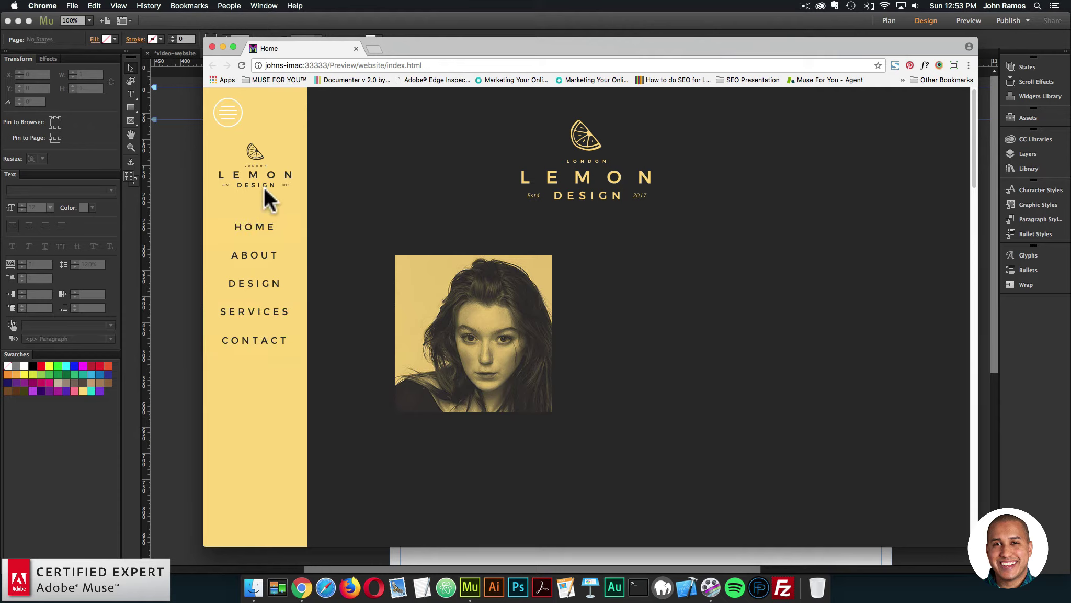
{"action": "left_click", "coordinate": [229, 107]}
{"action": "left_click", "coordinate": [233, 116]}
{"action": "left_click", "coordinate": [229, 112]}
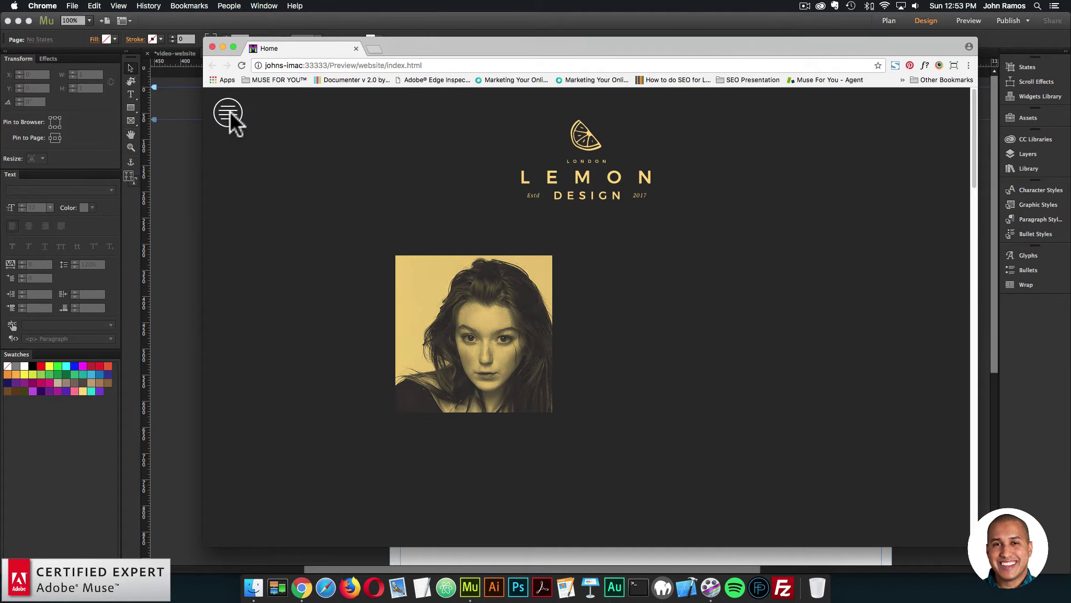
{"action": "left_click", "coordinate": [229, 112]}
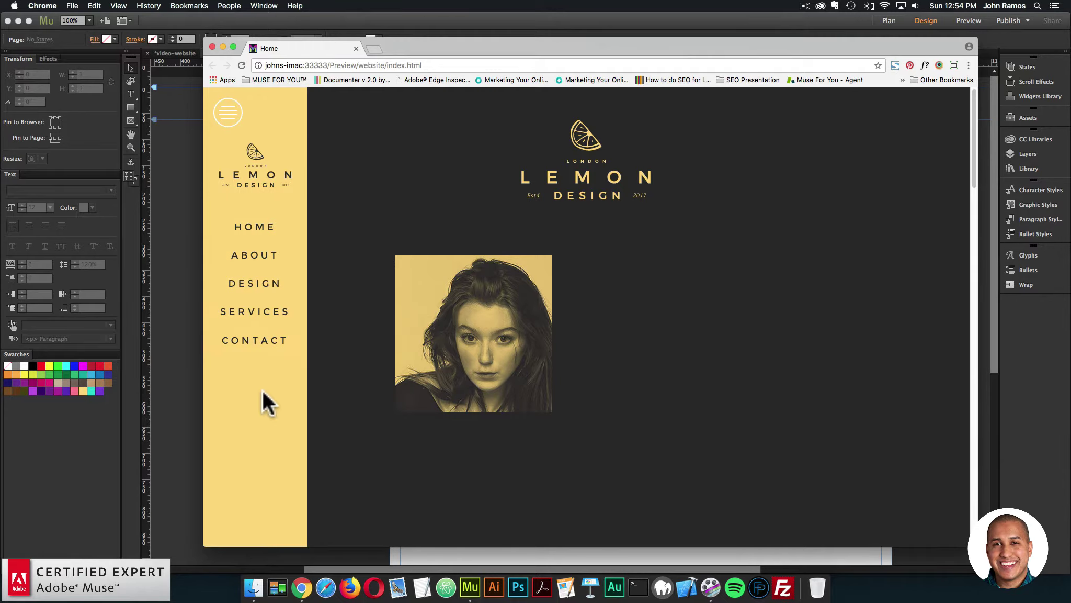
Examine how the open side menu behaves while the preview page scrolls, and close the menu
{"action": "scroll", "coordinate": [335, 209], "scroll_direction": "down", "scroll_amount": 10}
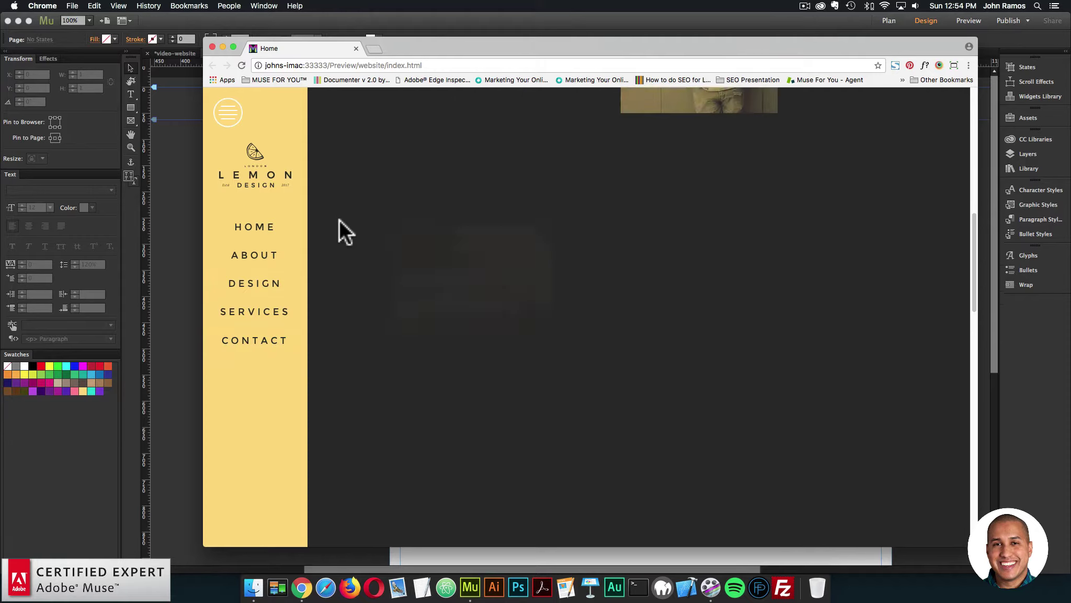
{"action": "scroll", "coordinate": [322, 235], "scroll_direction": "up", "scroll_amount": 10}
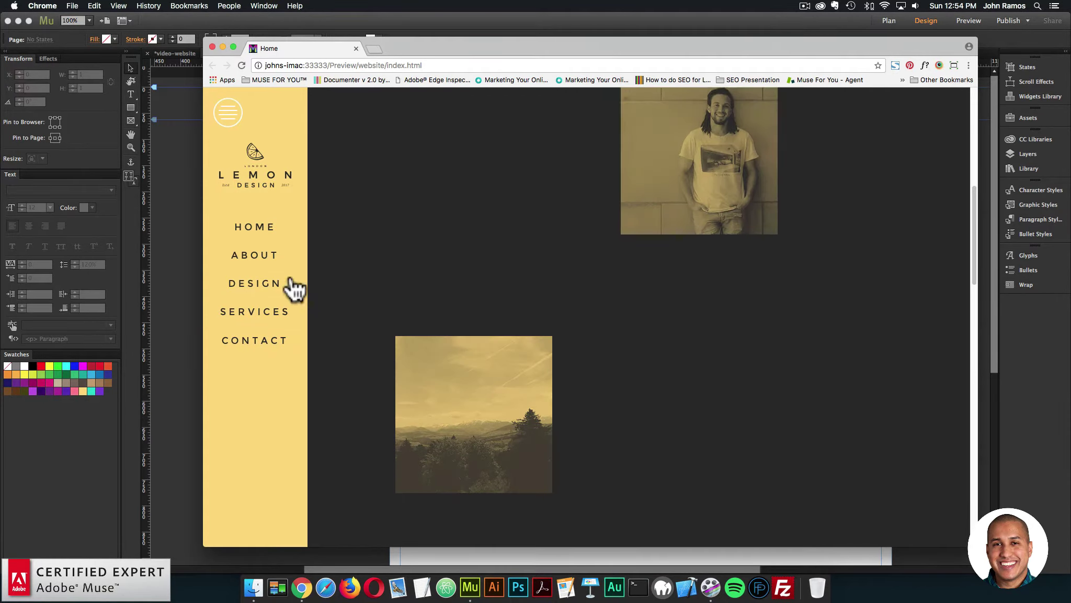
{"action": "scroll", "coordinate": [290, 224], "scroll_direction": "down", "scroll_amount": 5}
{"action": "scroll", "coordinate": [320, 395], "scroll_direction": "up", "scroll_amount": 5}
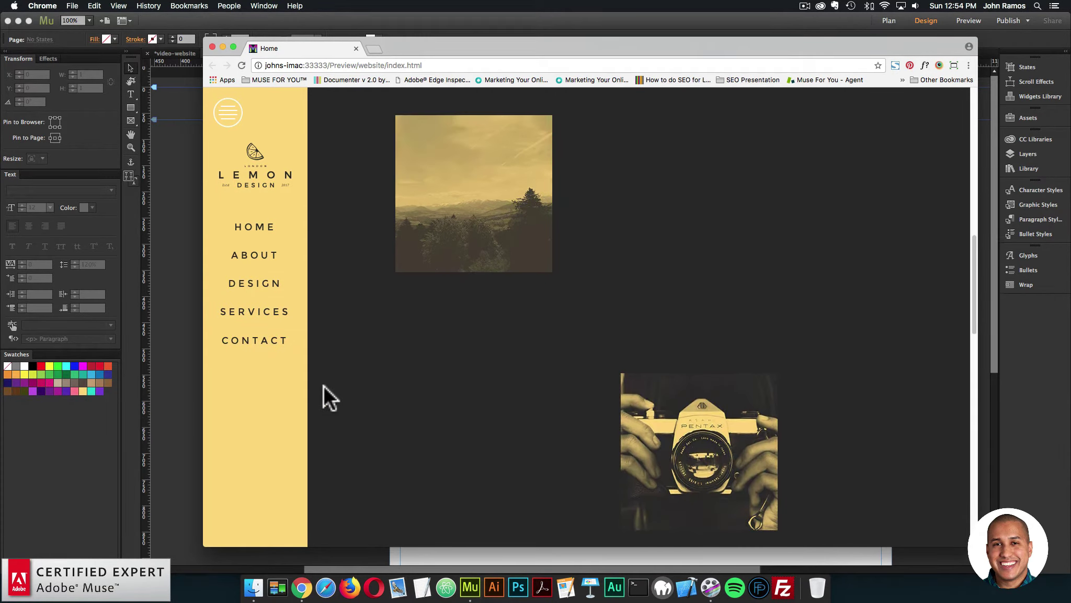
{"action": "scroll", "coordinate": [325, 370], "scroll_direction": "down", "scroll_amount": 8}
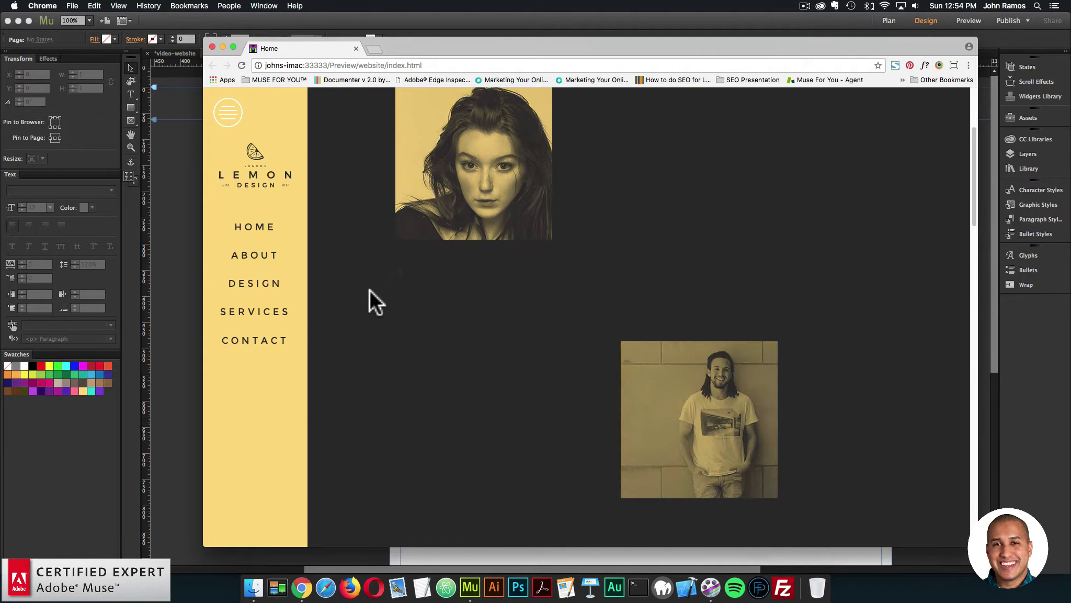
{"action": "scroll", "coordinate": [547, 322], "scroll_direction": "down", "scroll_amount": 8}
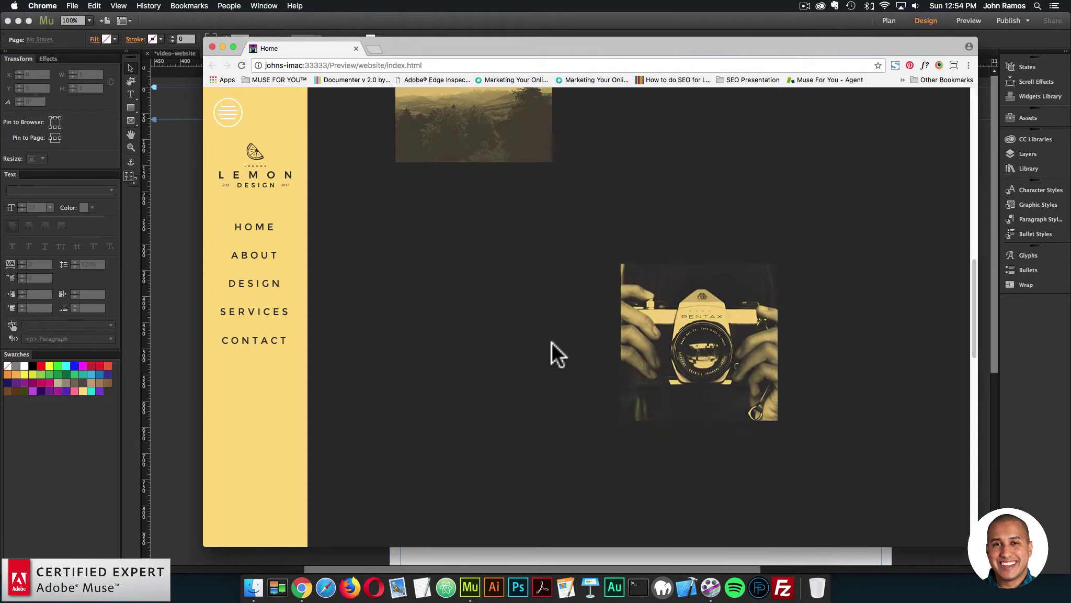
{"action": "scroll", "coordinate": [550, 343], "scroll_direction": "up", "scroll_amount": 10}
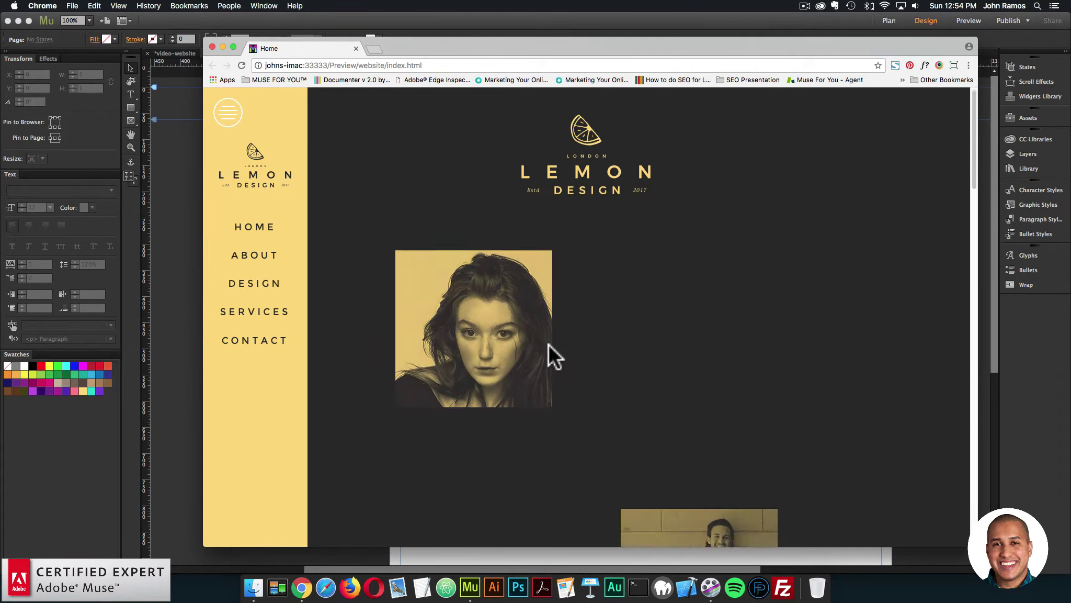
{"action": "scroll", "coordinate": [552, 214], "scroll_direction": "down", "scroll_amount": 10}
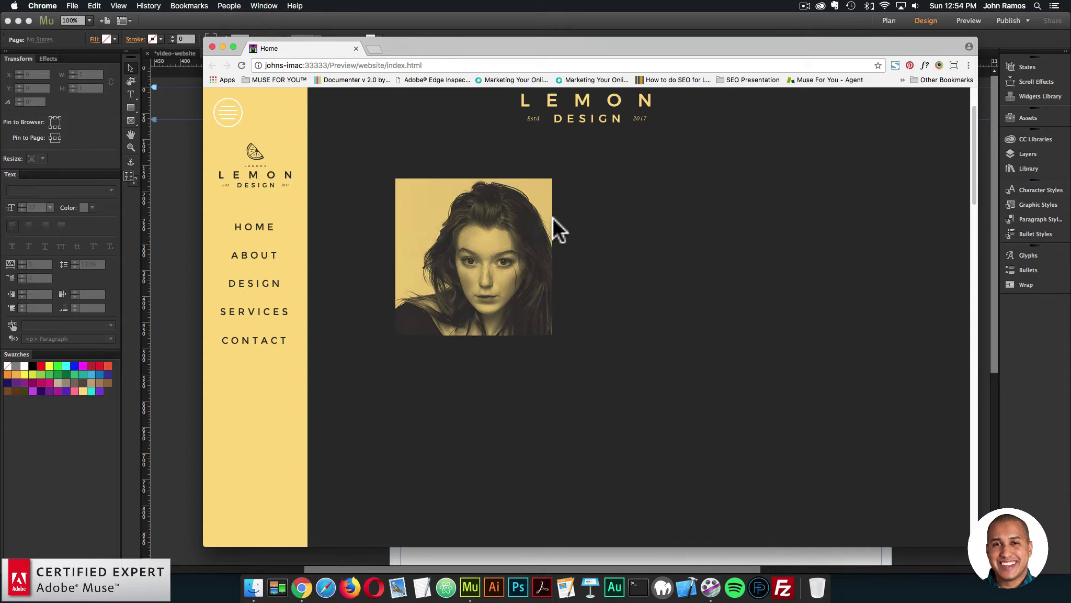
{"action": "scroll", "coordinate": [551, 225], "scroll_direction": "up", "scroll_amount": 10}
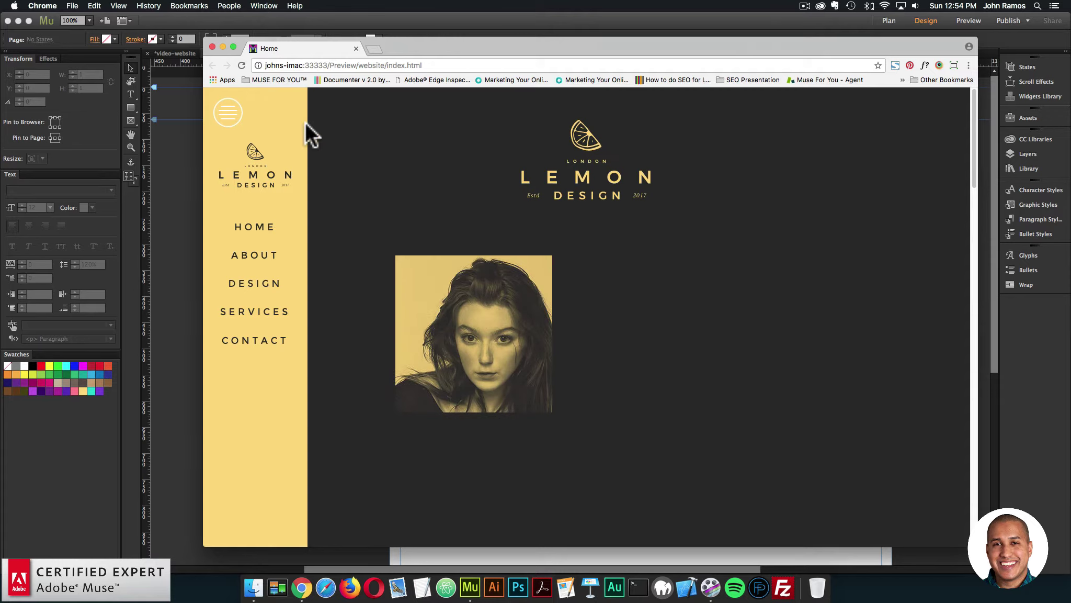
{"action": "left_click", "coordinate": [230, 110]}
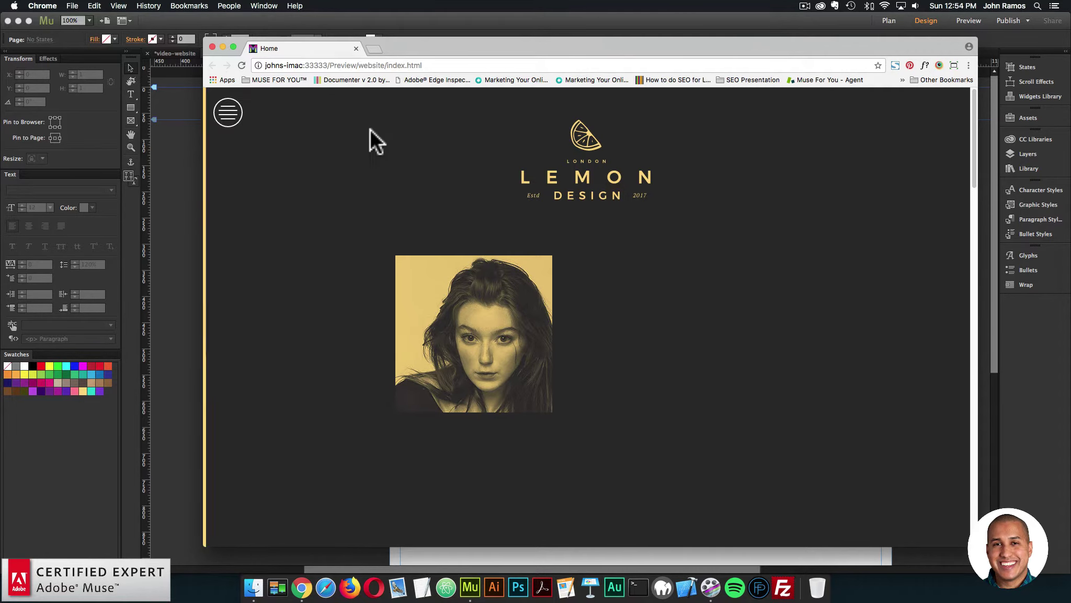
Open museforyoushop.com in a new browser tab and go to its widget shop page
{"action": "left_click", "coordinate": [376, 49]}
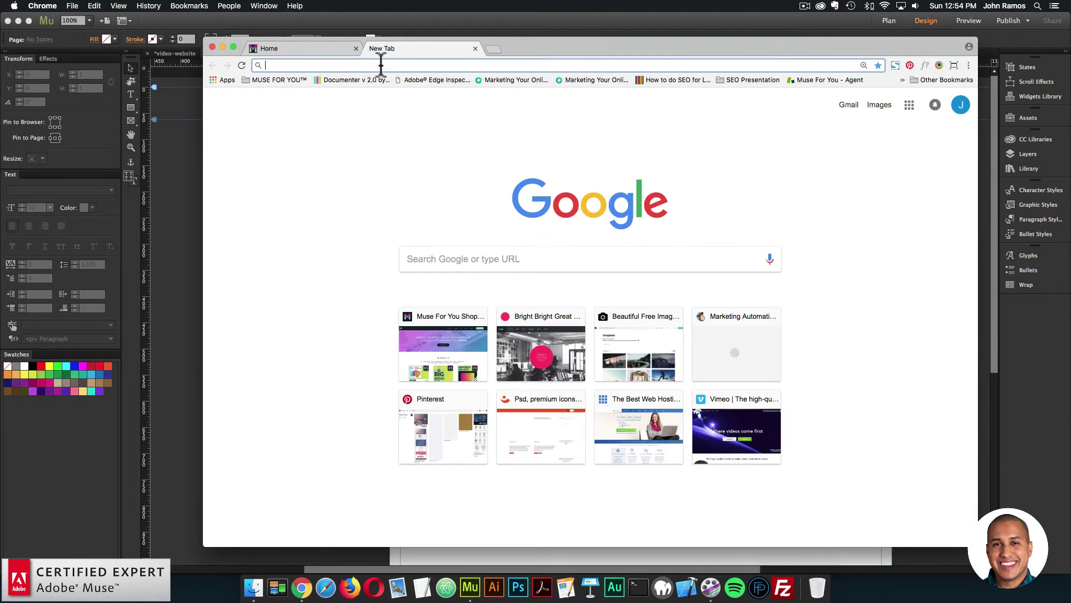
{"action": "type", "text": "museforyoushop.com"}
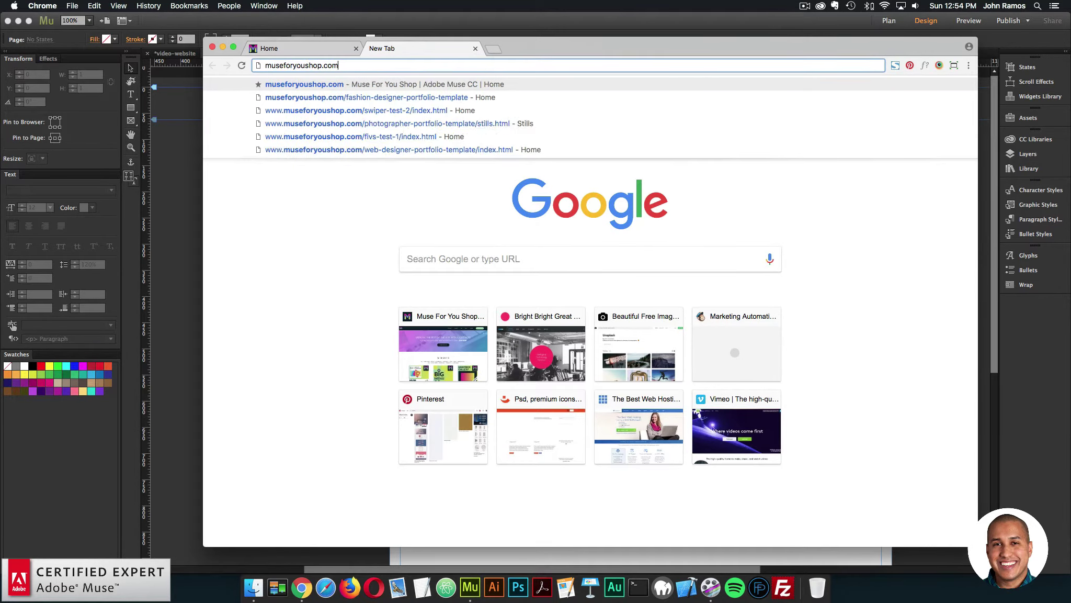
{"action": "key", "text": "Return"}
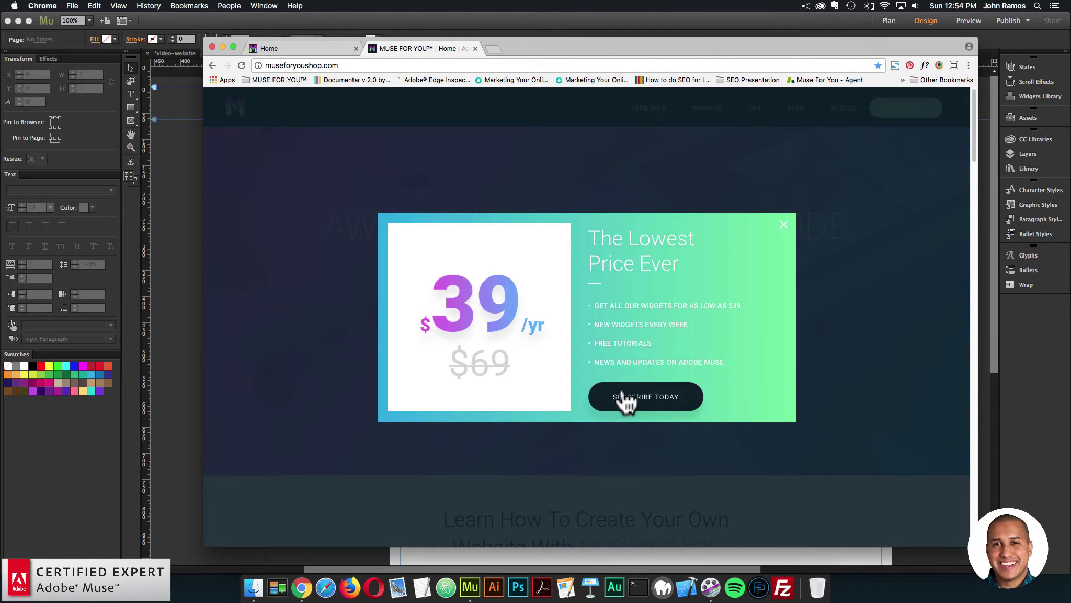
{"action": "left_click", "coordinate": [626, 405]}
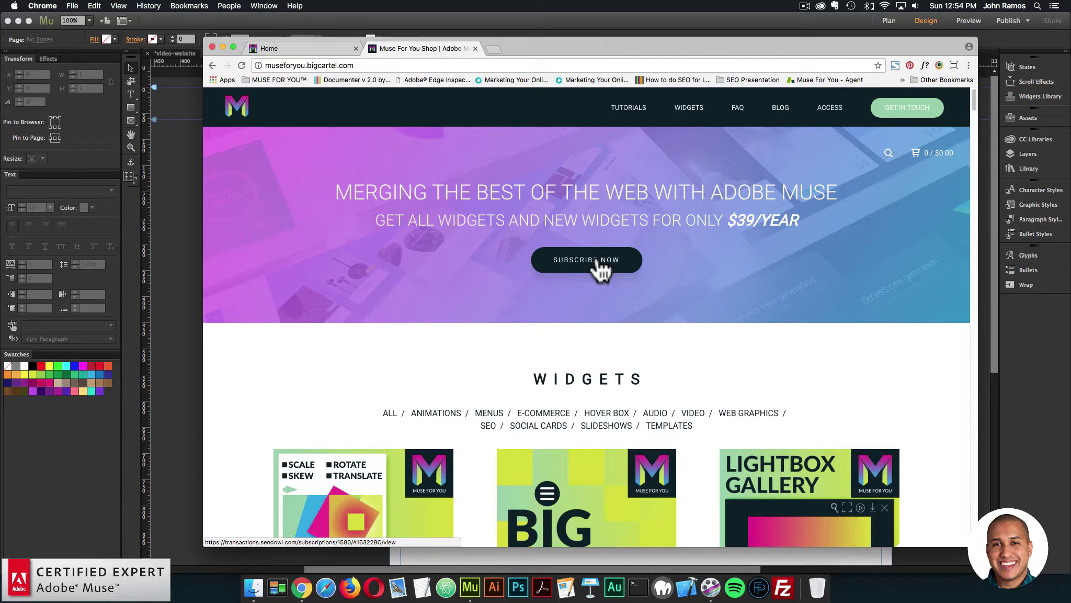
Open the Muse Motion Widget product page and examine its description, update notes and tutorial videos
{"action": "scroll", "coordinate": [497, 230], "scroll_direction": "down", "scroll_amount": 3}
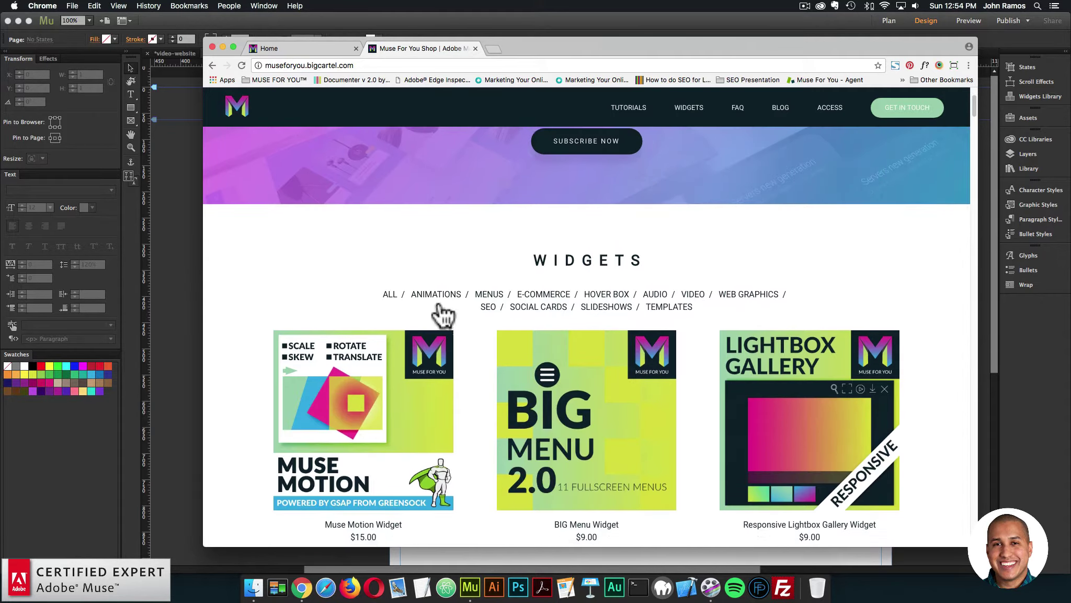
{"action": "left_click", "coordinate": [387, 411]}
{"action": "scroll", "coordinate": [680, 236], "scroll_direction": "down", "scroll_amount": 1}
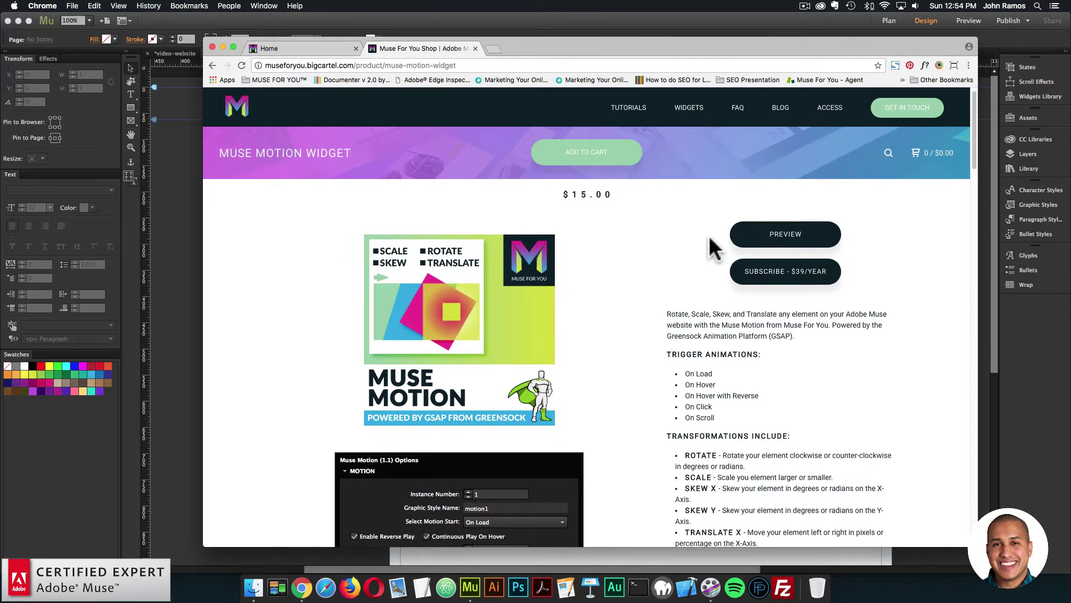
{"action": "scroll", "coordinate": [751, 246], "scroll_direction": "down", "scroll_amount": 15}
{"action": "scroll", "coordinate": [701, 309], "scroll_direction": "down", "scroll_amount": 5}
{"action": "scroll", "coordinate": [790, 444], "scroll_direction": "down", "scroll_amount": 3}
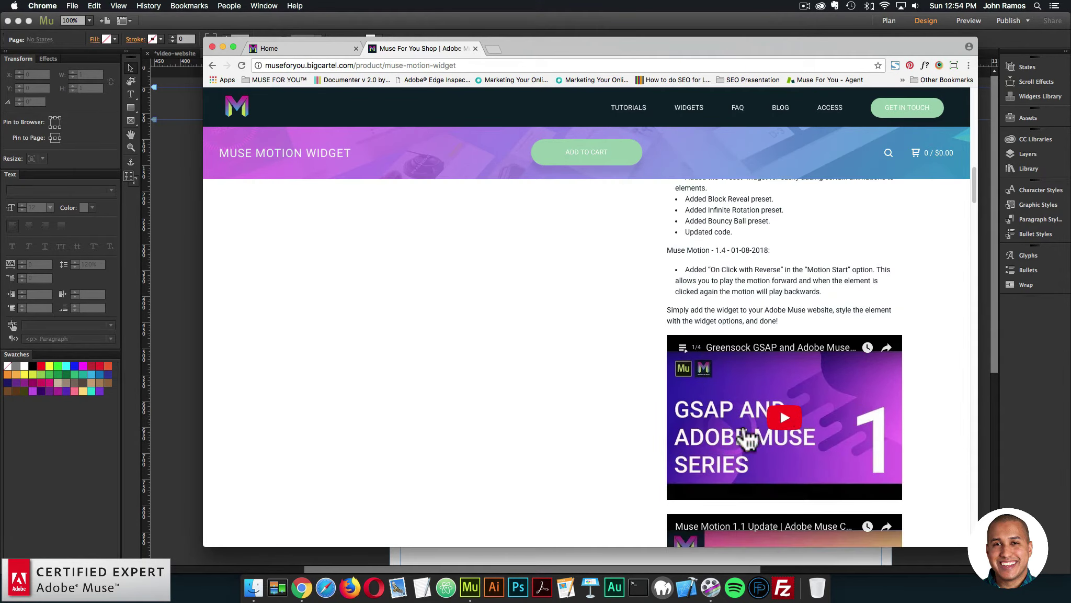
{"action": "scroll", "coordinate": [724, 395], "scroll_direction": "up", "scroll_amount": 1}
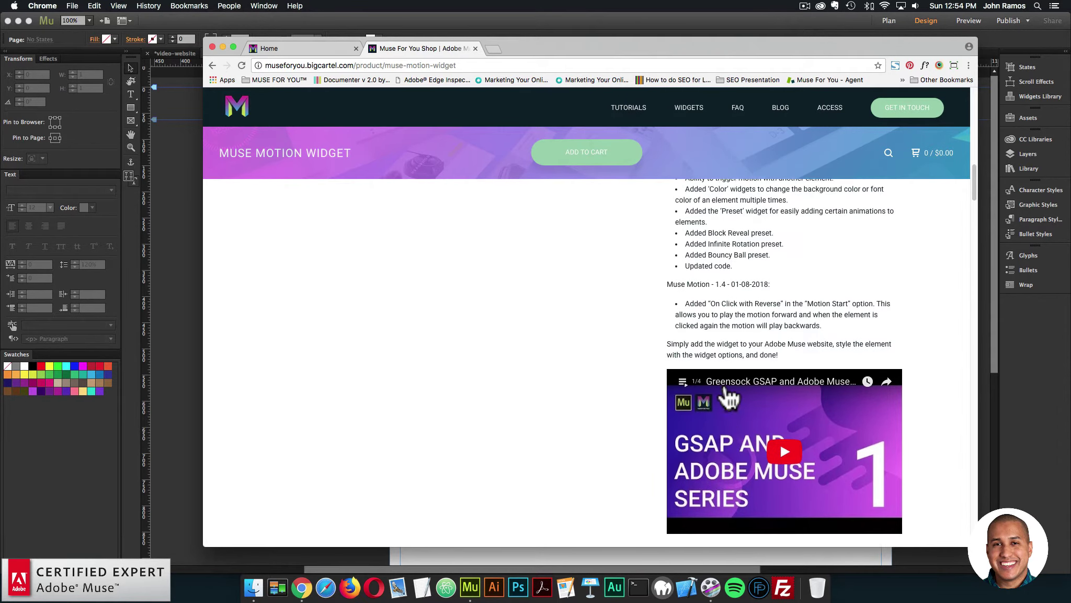
{"action": "scroll", "coordinate": [729, 398], "scroll_direction": "up", "scroll_amount": 15}
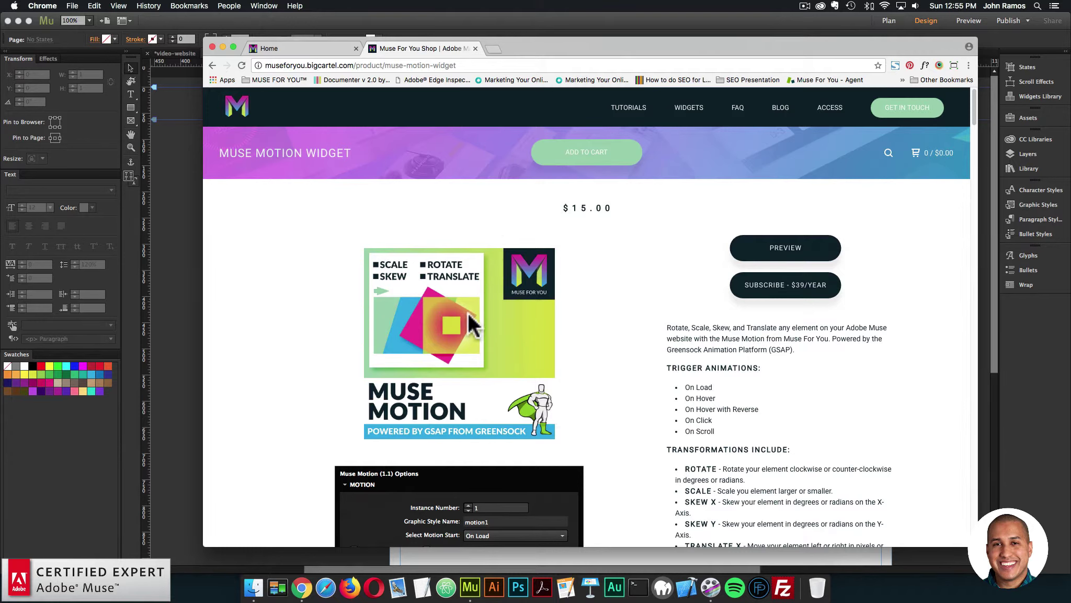
Find the Responsive Browser Height Widget in the widget shop, view its product page and return to the widget list
{"action": "left_click", "coordinate": [689, 109]}
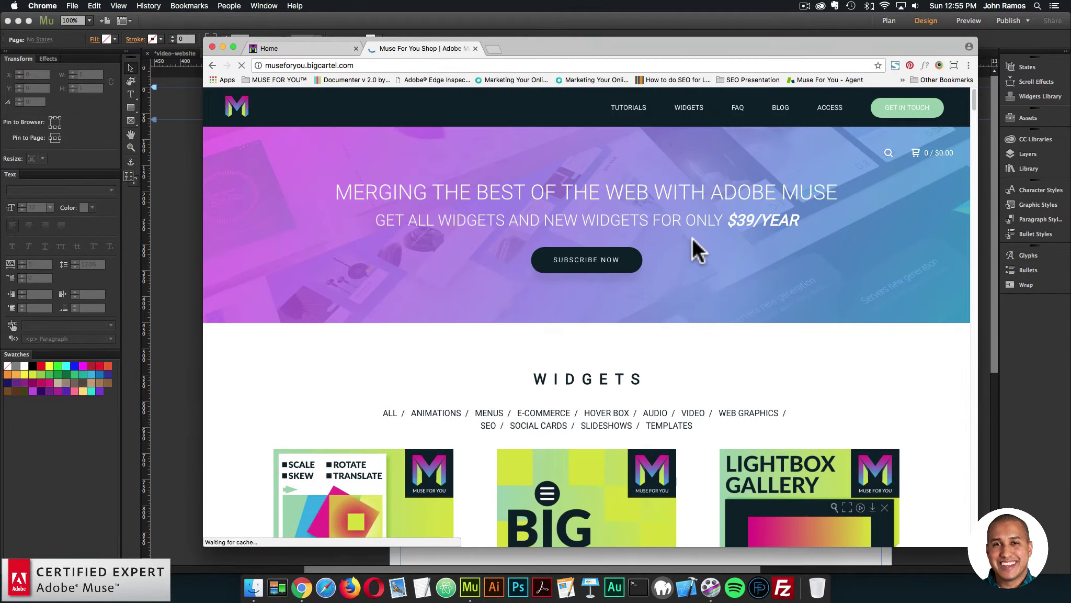
{"action": "scroll", "coordinate": [692, 243], "scroll_direction": "down", "scroll_amount": 20}
{"action": "scroll", "coordinate": [677, 246], "scroll_direction": "down", "scroll_amount": 20}
{"action": "scroll", "coordinate": [667, 254], "scroll_direction": "down", "scroll_amount": 20}
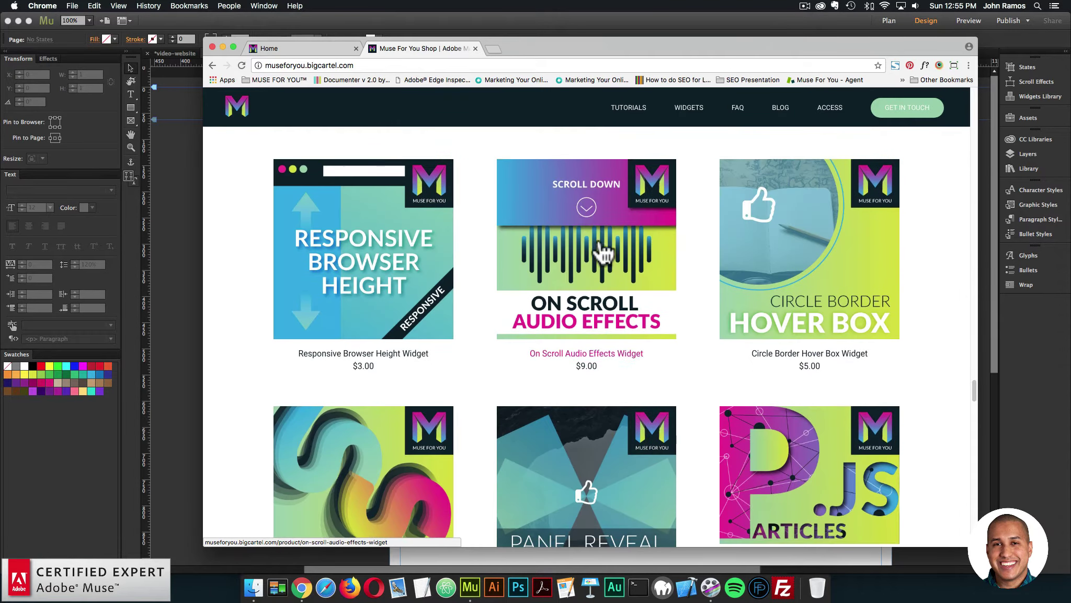
{"action": "left_click", "coordinate": [371, 271]}
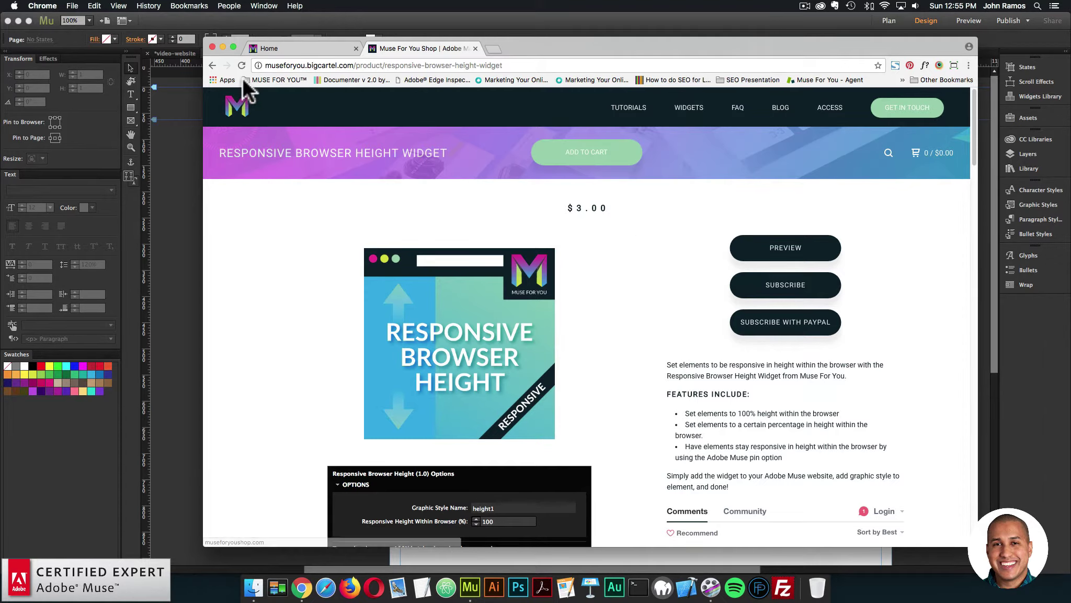
{"action": "left_click", "coordinate": [212, 65]}
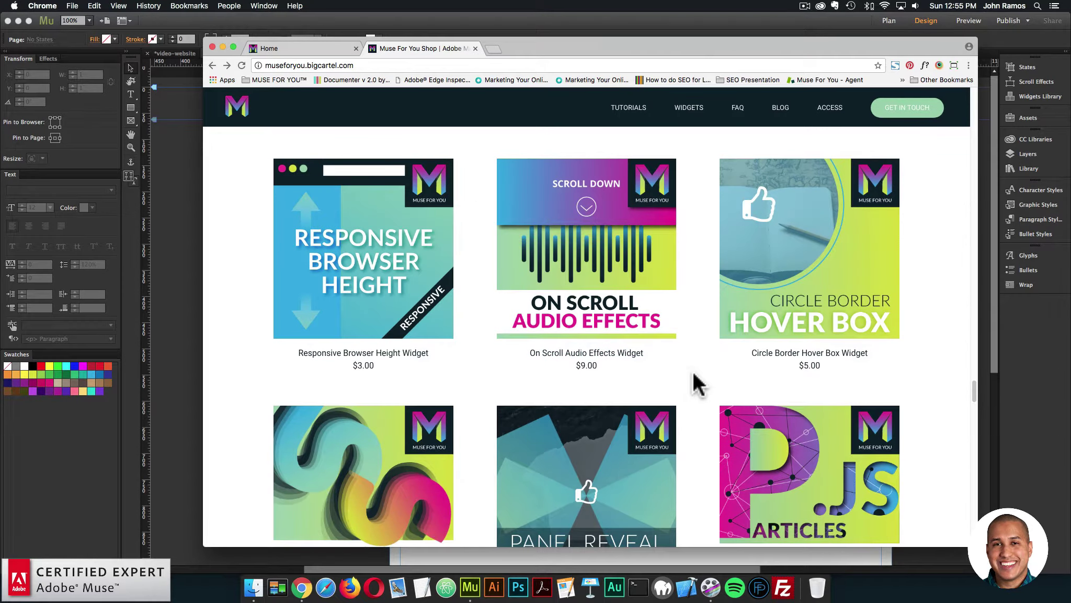
Switch to Adobe Muse and review the written steps for creating the side slide menu
{"action": "left_click", "coordinate": [182, 261]}
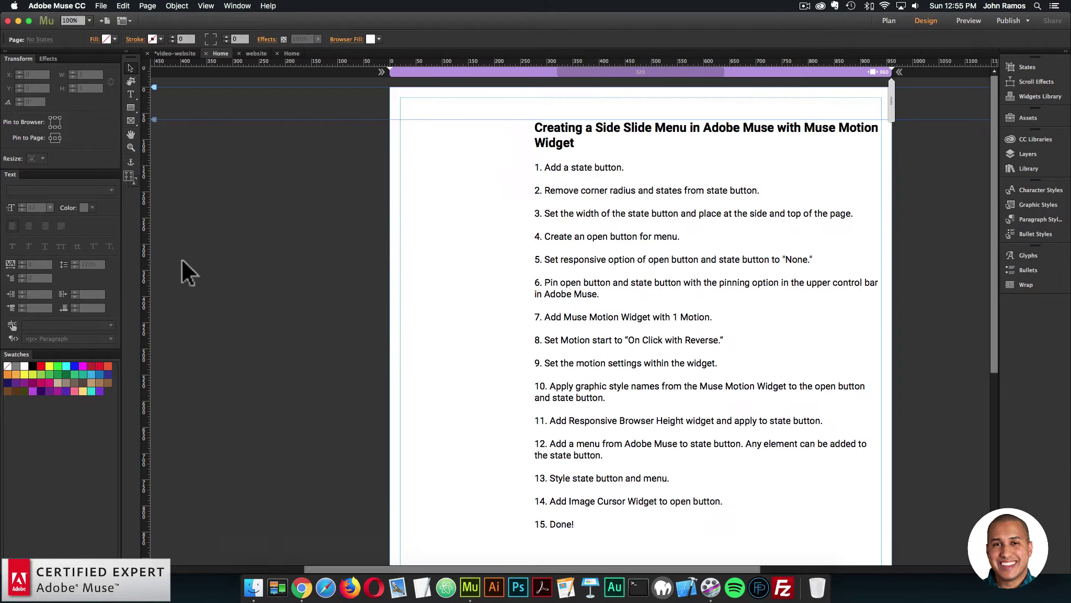
{"action": "key", "text": "super+a"}
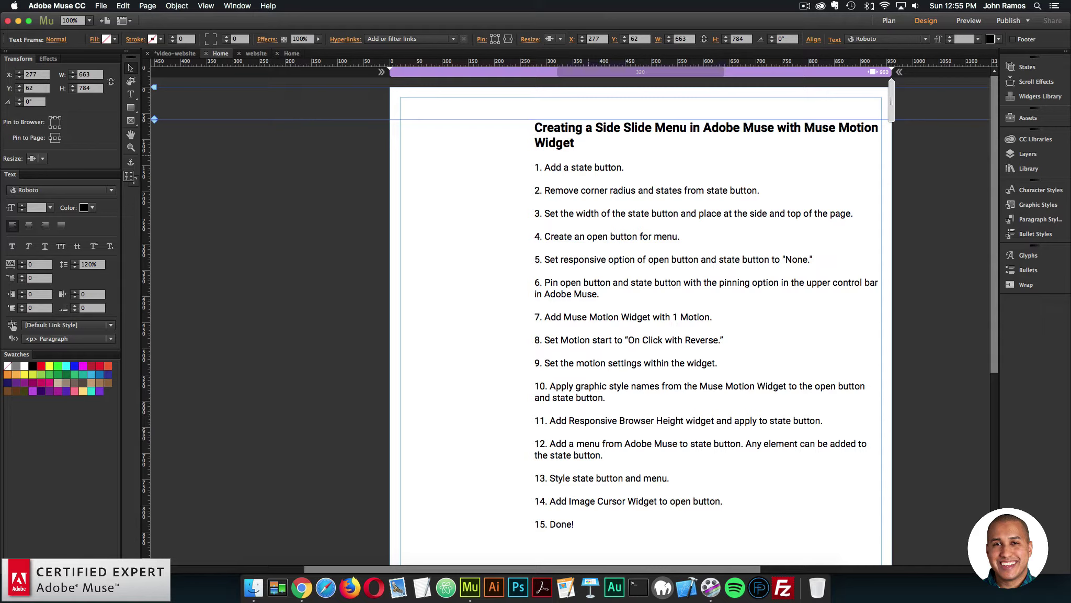
{"action": "left_click", "coordinate": [429, 199]}
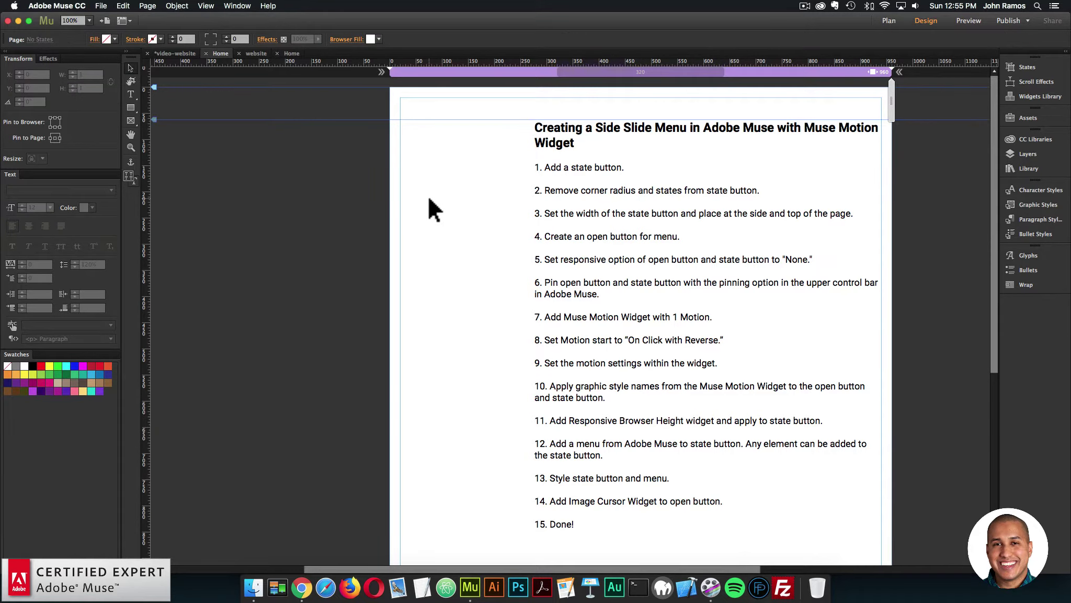
{"action": "key", "text": "super+z"}
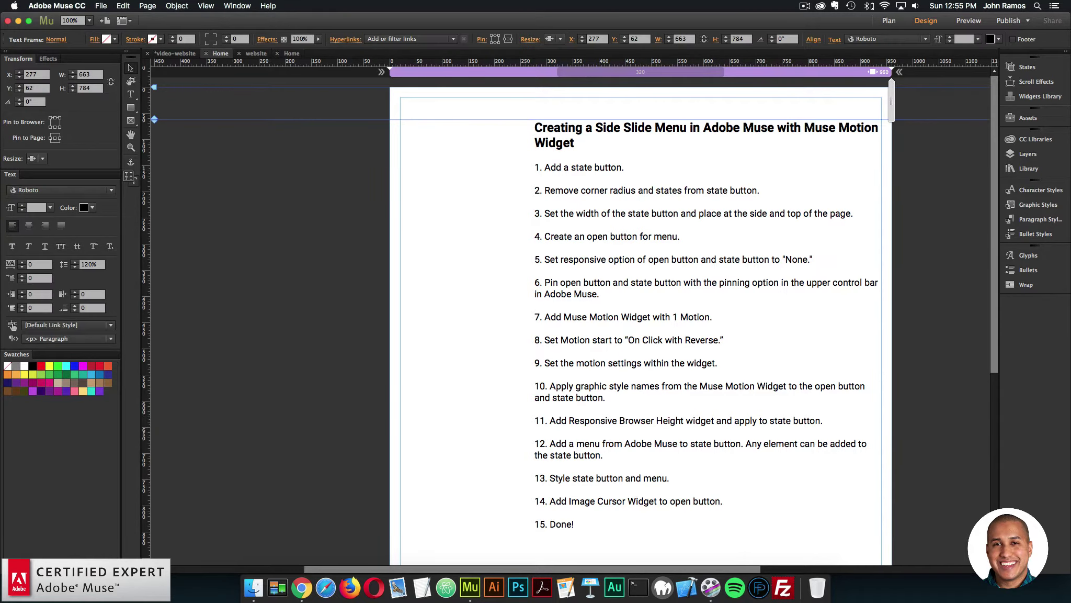
{"action": "left_click", "coordinate": [337, 156]}
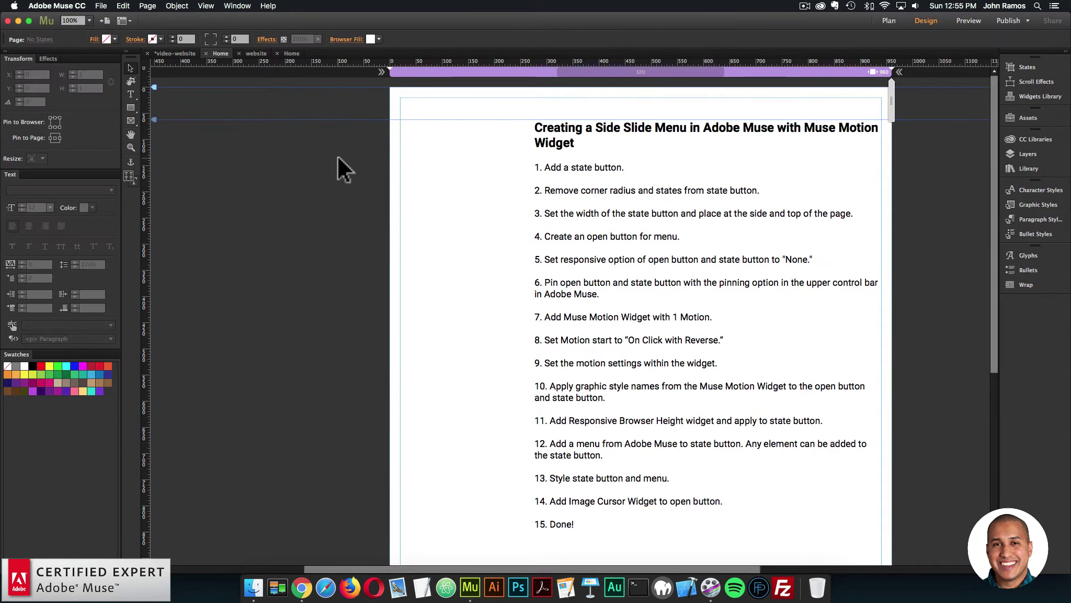
Insert a State Button widget and place it in the blank area beside the written steps
{"action": "left_click", "coordinate": [177, 6]}
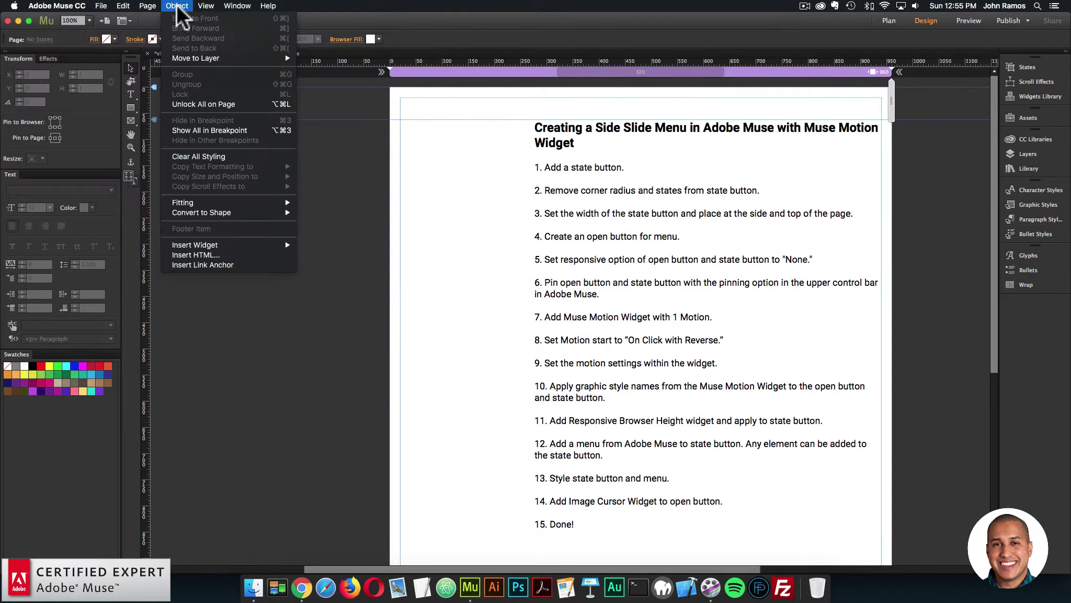
{"action": "mouse_move", "coordinate": [184, 242]}
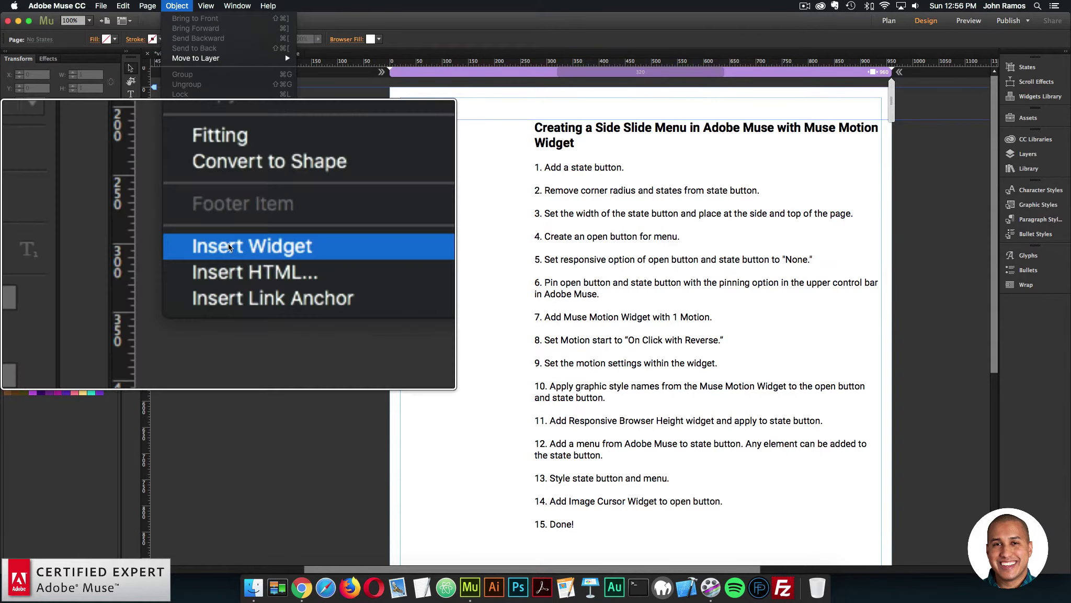
{"action": "mouse_move", "coordinate": [318, 244]}
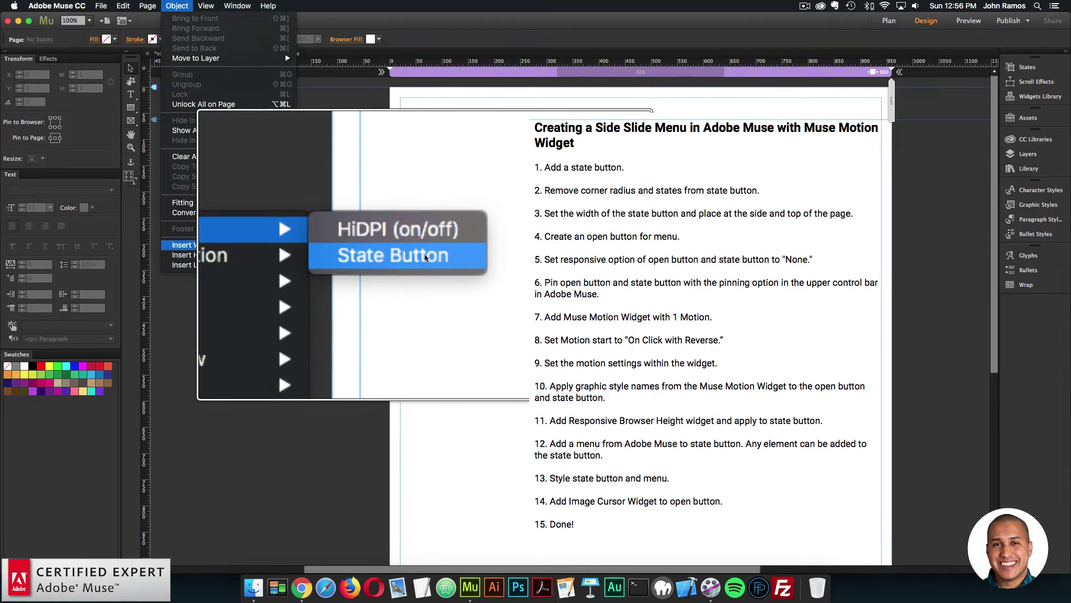
{"action": "left_click", "coordinate": [424, 254]}
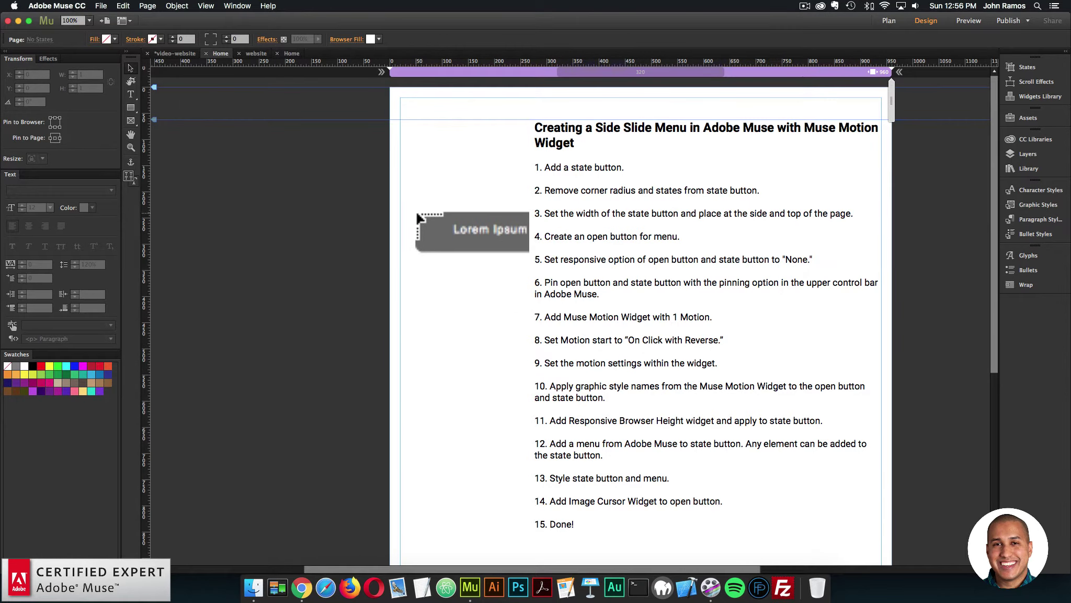
{"action": "left_click", "coordinate": [453, 291]}
Delete the Lorem Ipsum label from the state button and move the empty button slightly upward
{"action": "left_click", "coordinate": [478, 230]}
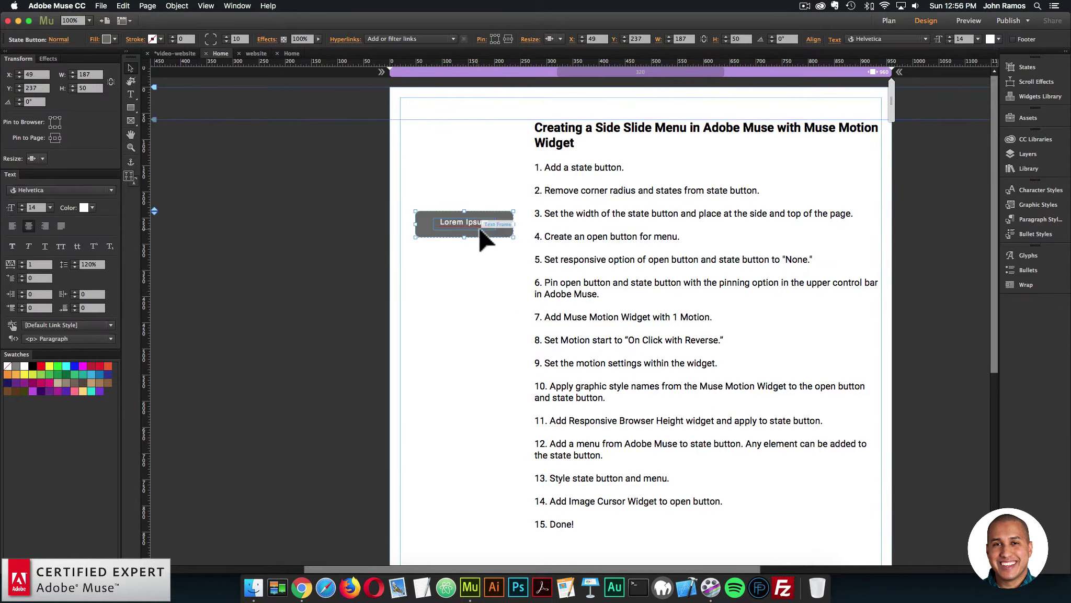
{"action": "left_click", "coordinate": [473, 227]}
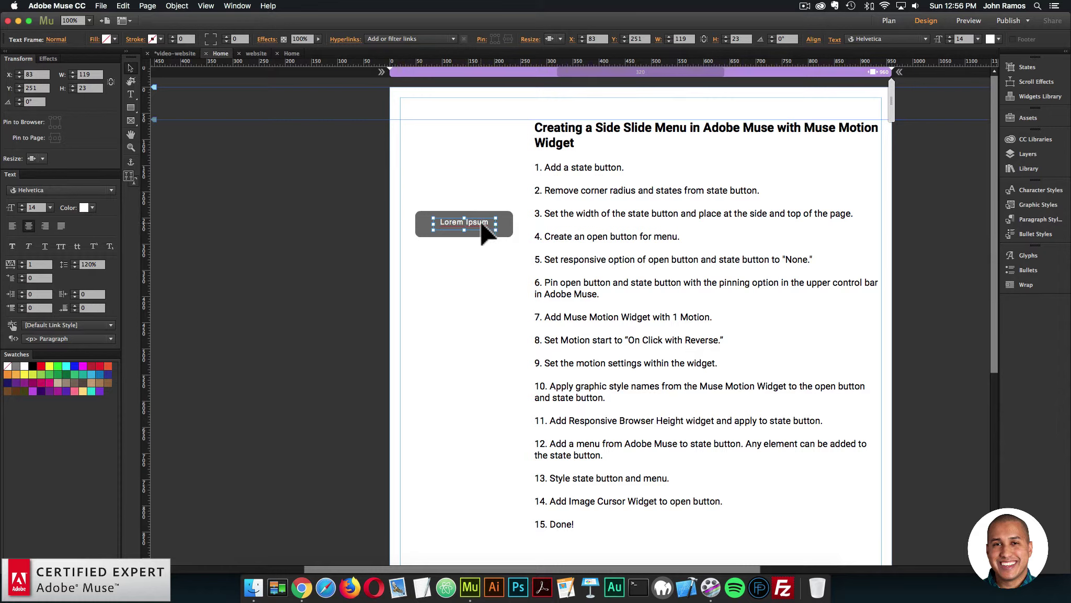
{"action": "key", "text": "Delete"}
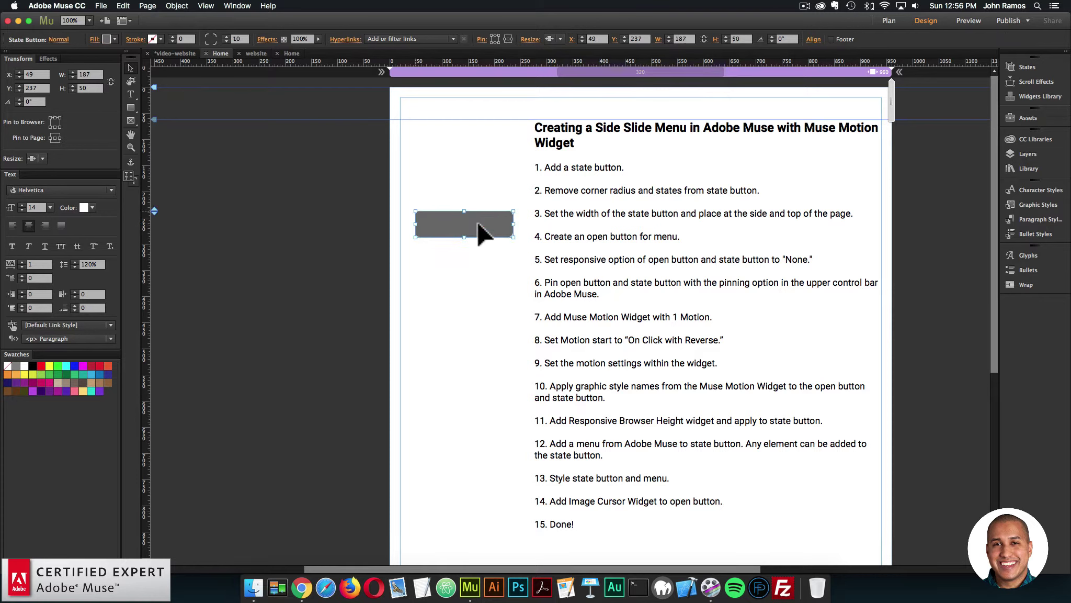
{"action": "left_click_drag", "start_coordinate": [470, 223], "coordinate": [461, 203]}
{"action": "left_click", "coordinate": [484, 267]}
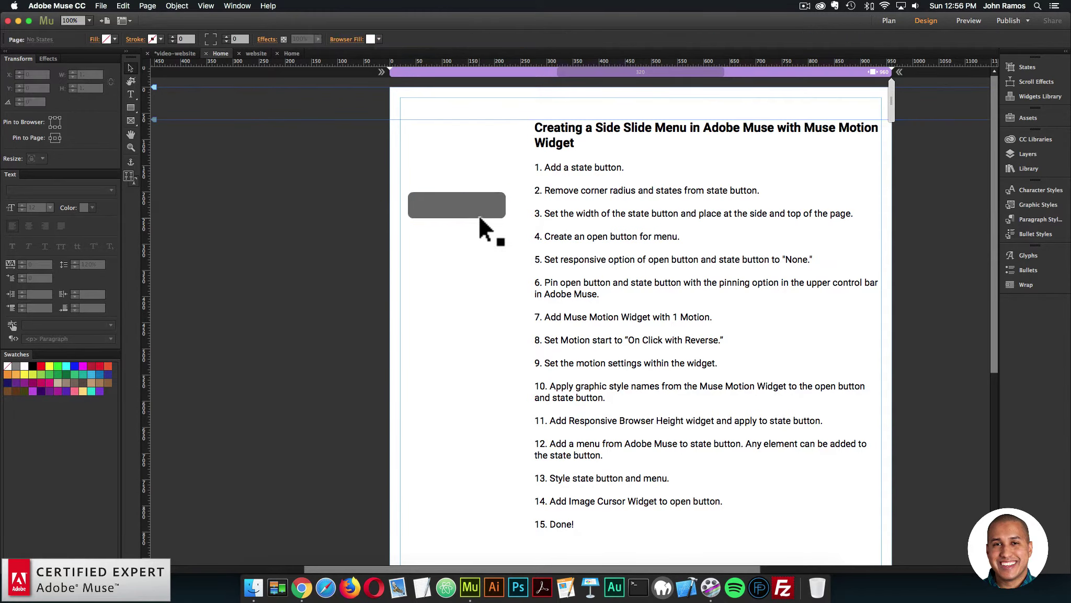
{"action": "left_click", "coordinate": [484, 202]}
{"action": "left_click", "coordinate": [489, 235]}
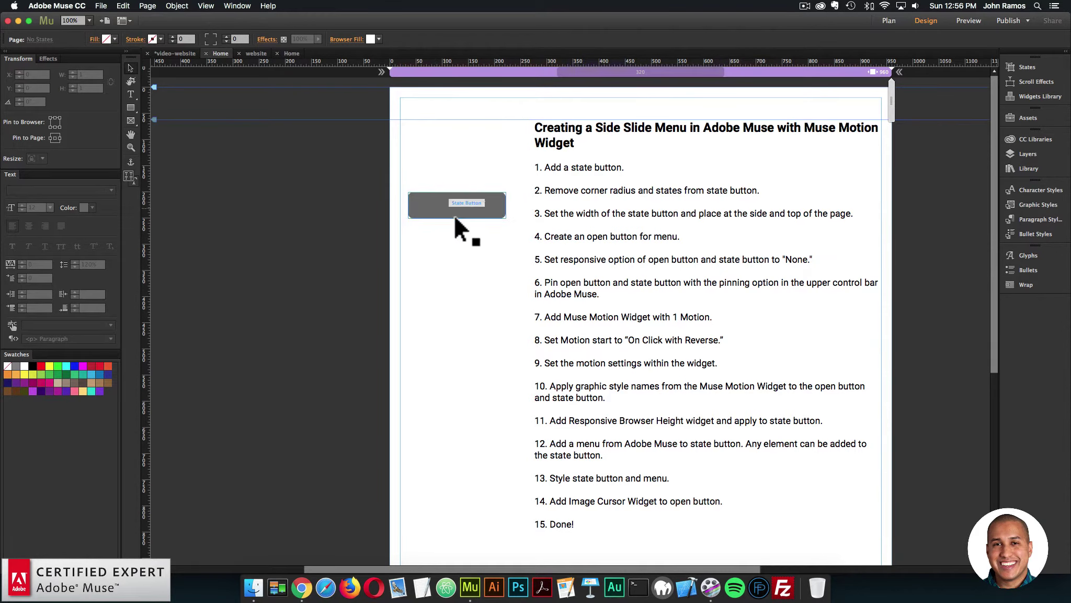
Remove the corner radius from all four corners of the state button
{"action": "left_click", "coordinate": [462, 202]}
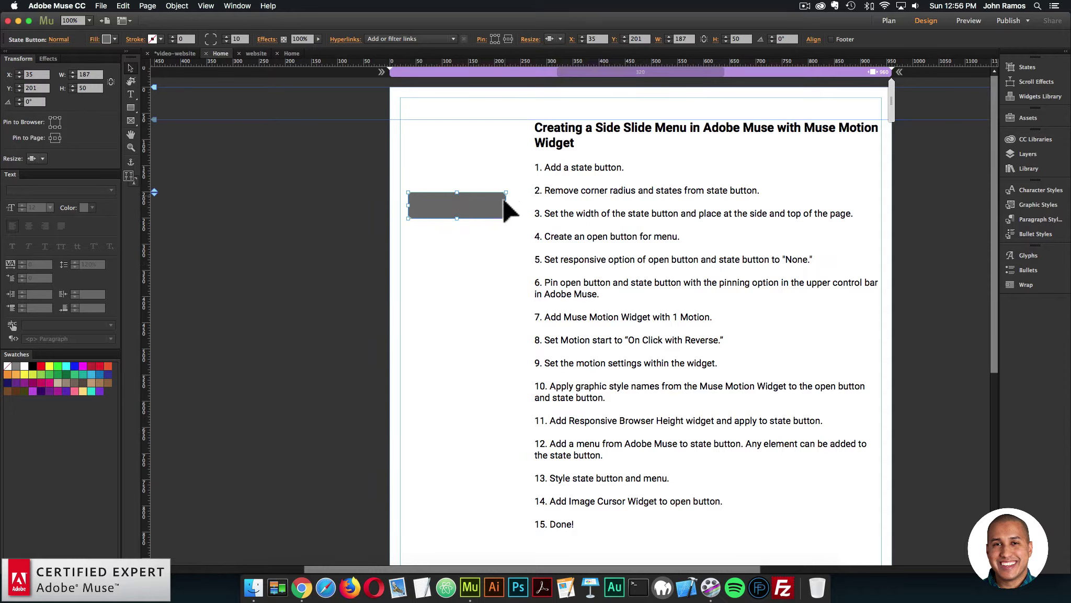
{"action": "left_click", "coordinate": [228, 95]}
{"action": "left_click", "coordinate": [229, 113]}
{"action": "left_click", "coordinate": [228, 114]}
{"action": "left_click", "coordinate": [230, 96]}
{"action": "left_click", "coordinate": [467, 246]}
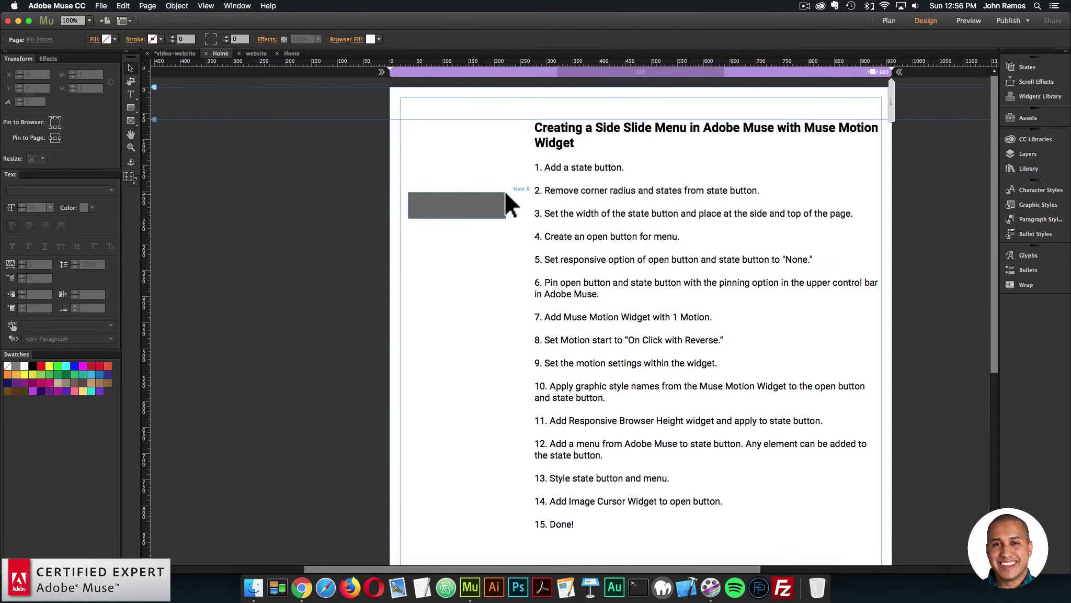
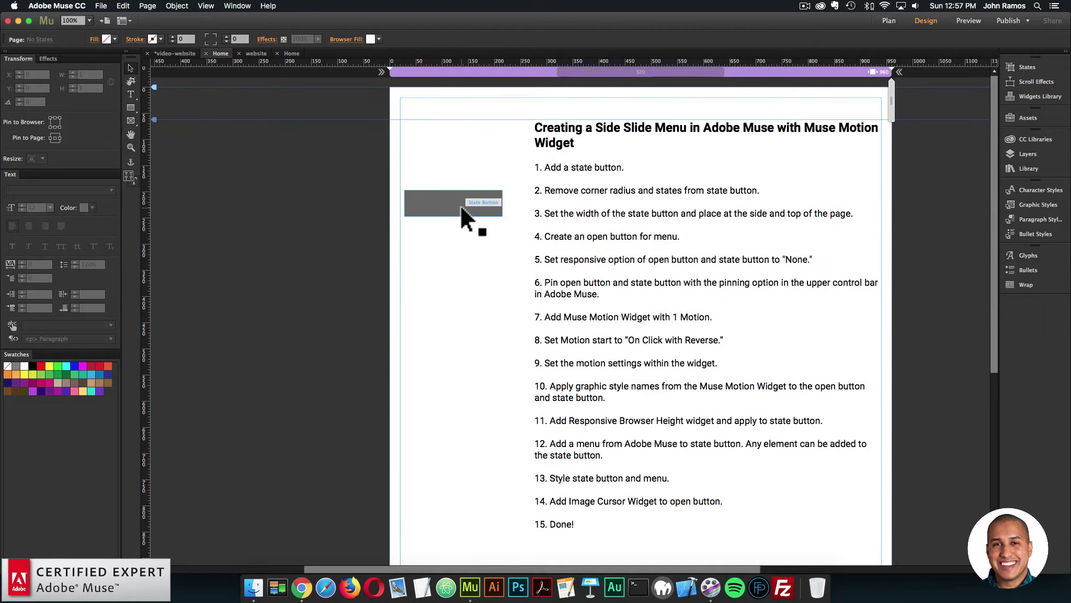
Clear the state button's Rollover styling so it matches the Normal state, and select the Mouse Down state
{"action": "left_click", "coordinate": [460, 214]}
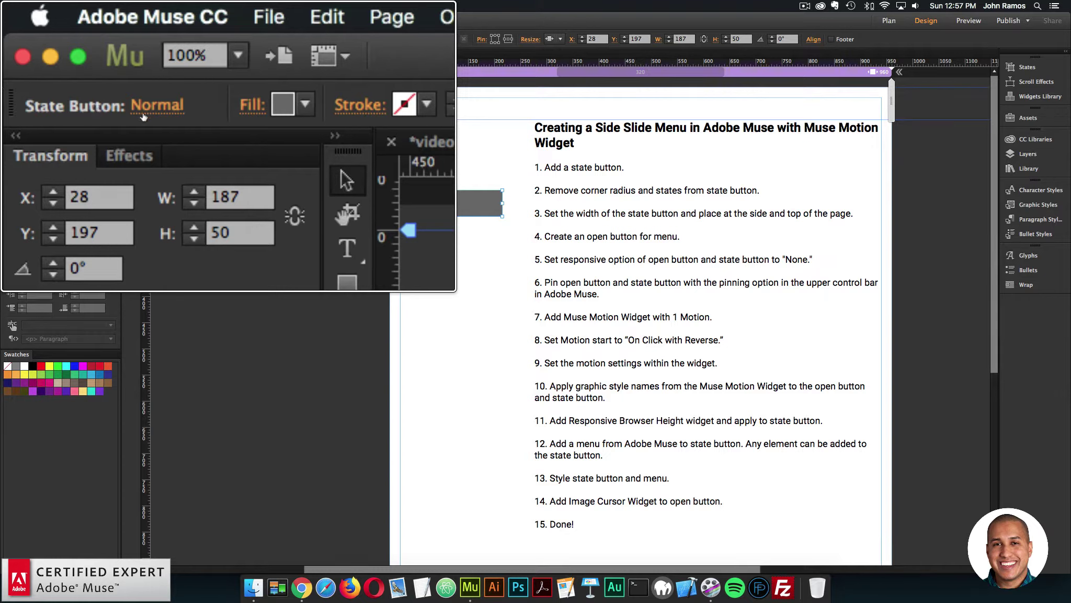
{"action": "left_click", "coordinate": [168, 108]}
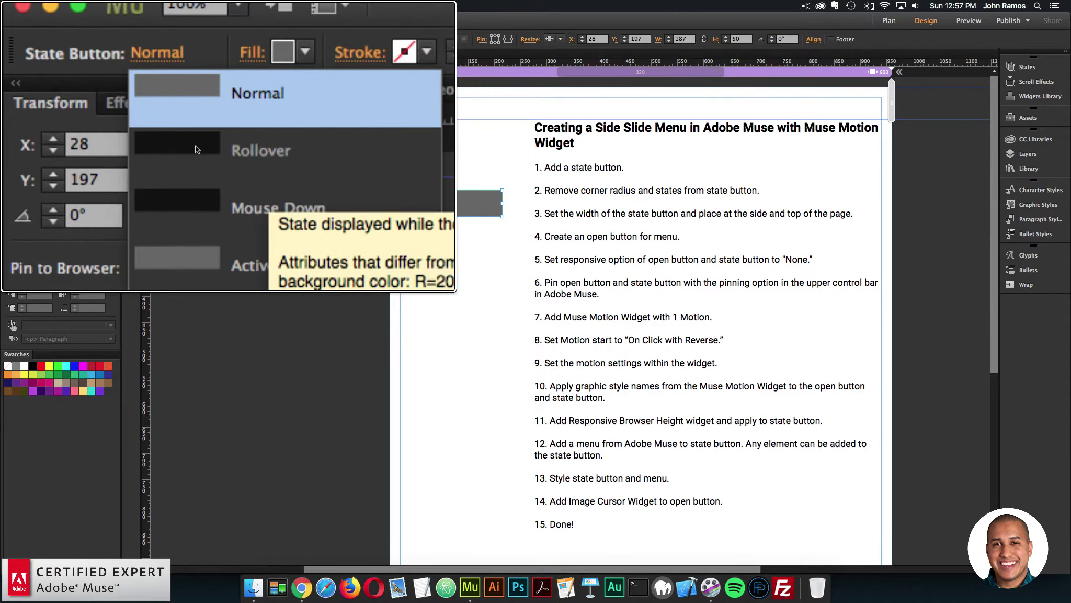
{"action": "left_click", "coordinate": [199, 148]}
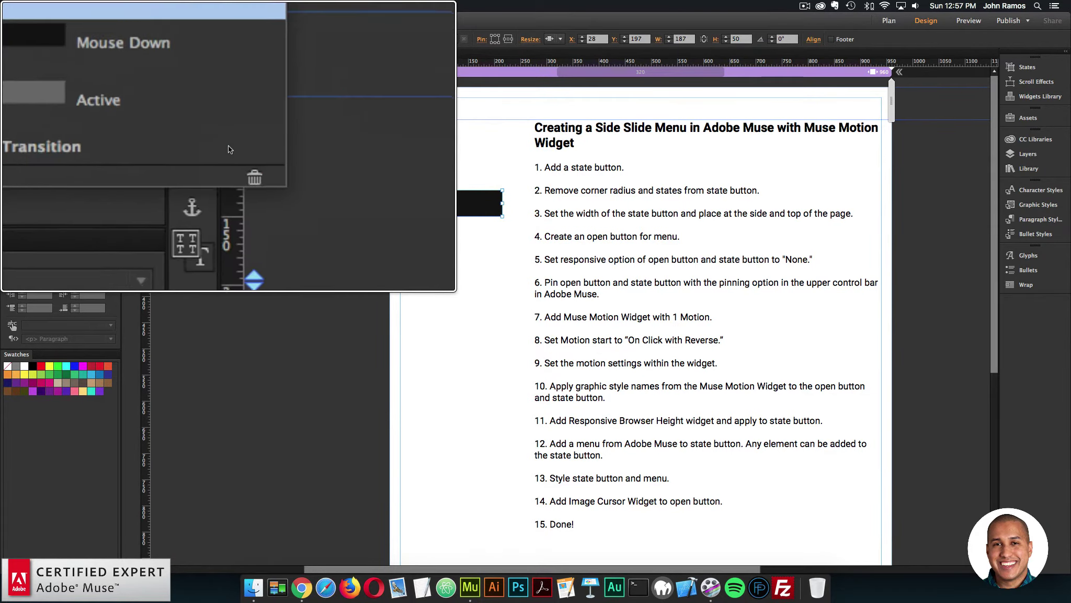
{"action": "left_click", "coordinate": [228, 151]}
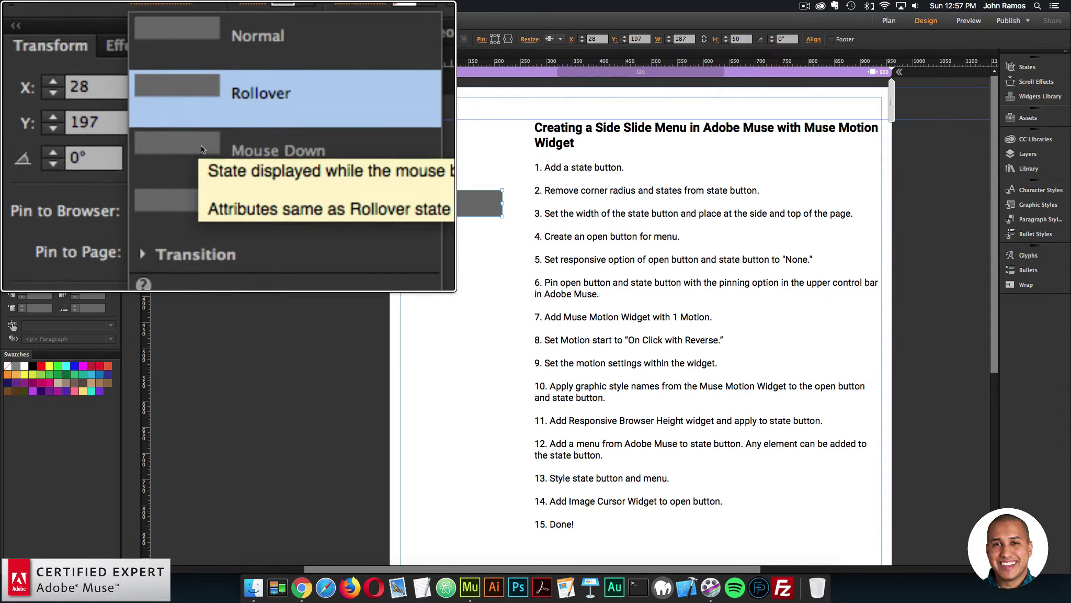
{"action": "left_click", "coordinate": [235, 103]}
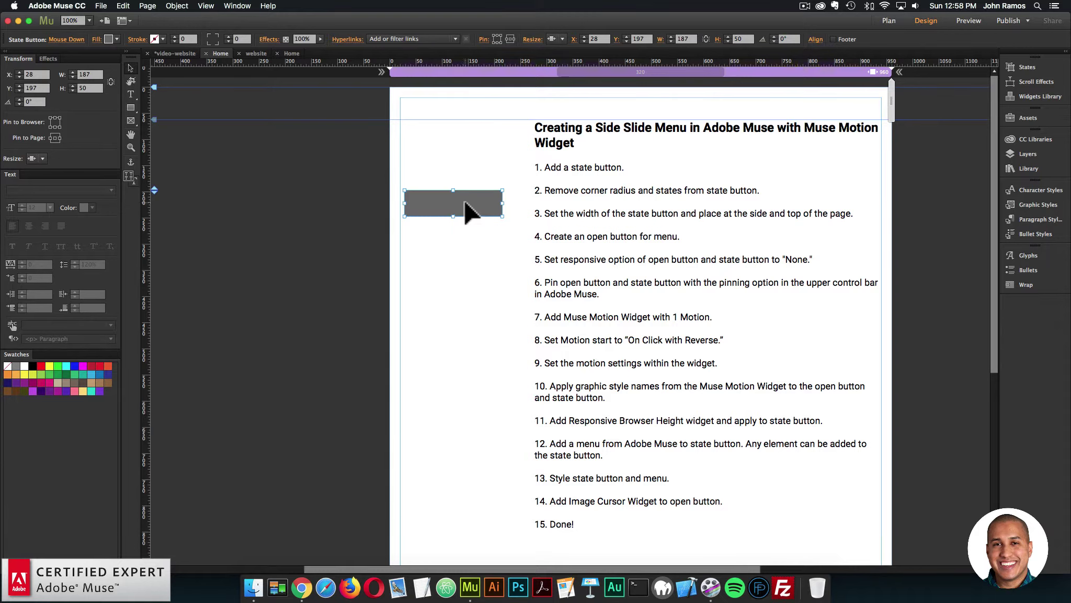
Set the state button's width to 200
{"action": "left_click", "coordinate": [706, 313]}
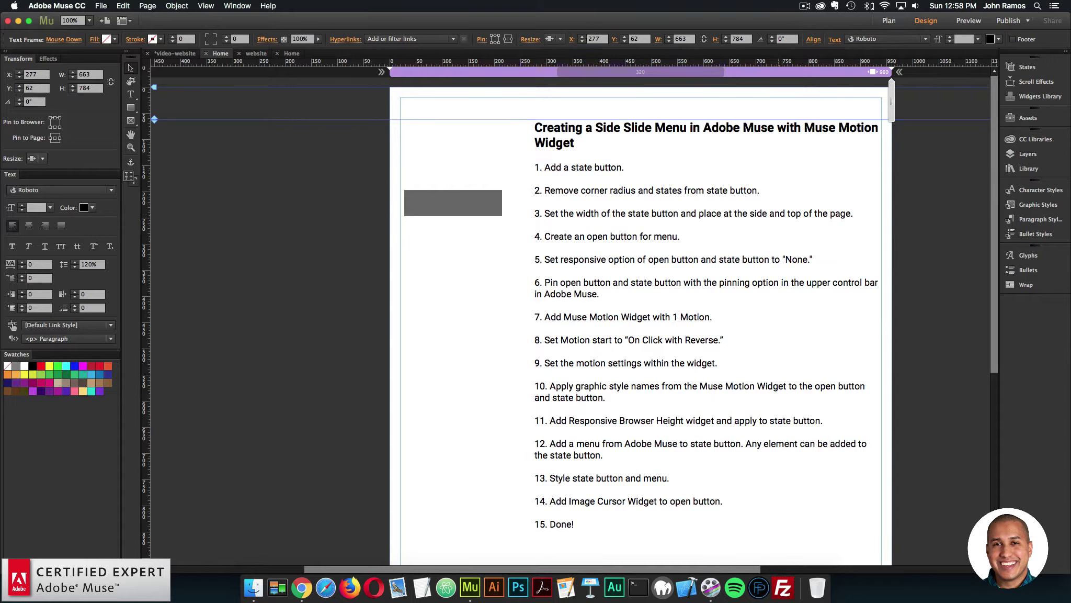
{"action": "left_click", "coordinate": [475, 205]}
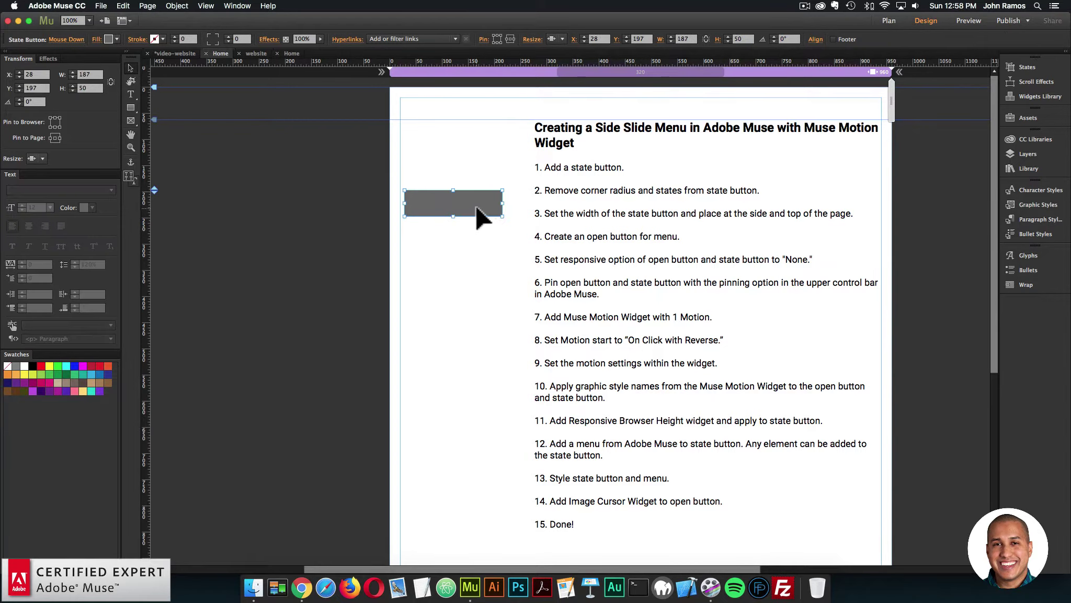
{"action": "mouse_move", "coordinate": [461, 201]}
{"action": "left_mouse_down"}
{"action": "mouse_move", "coordinate": [474, 191]}
{"action": "mouse_move", "coordinate": [435, 137]}
{"action": "mouse_move", "coordinate": [359, 138]}
{"action": "mouse_move", "coordinate": [441, 141]}
{"action": "mouse_move", "coordinate": [463, 211]}
{"action": "mouse_move", "coordinate": [473, 211]}
{"action": "left_mouse_up"}
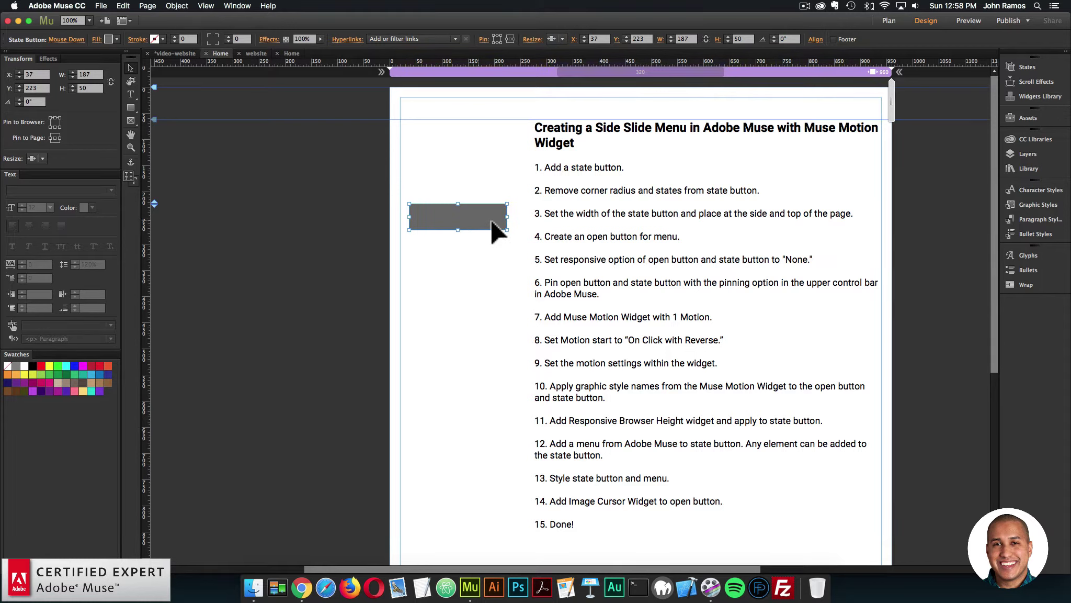
{"action": "left_click_drag", "start_coordinate": [507, 216], "coordinate": [514, 218]}
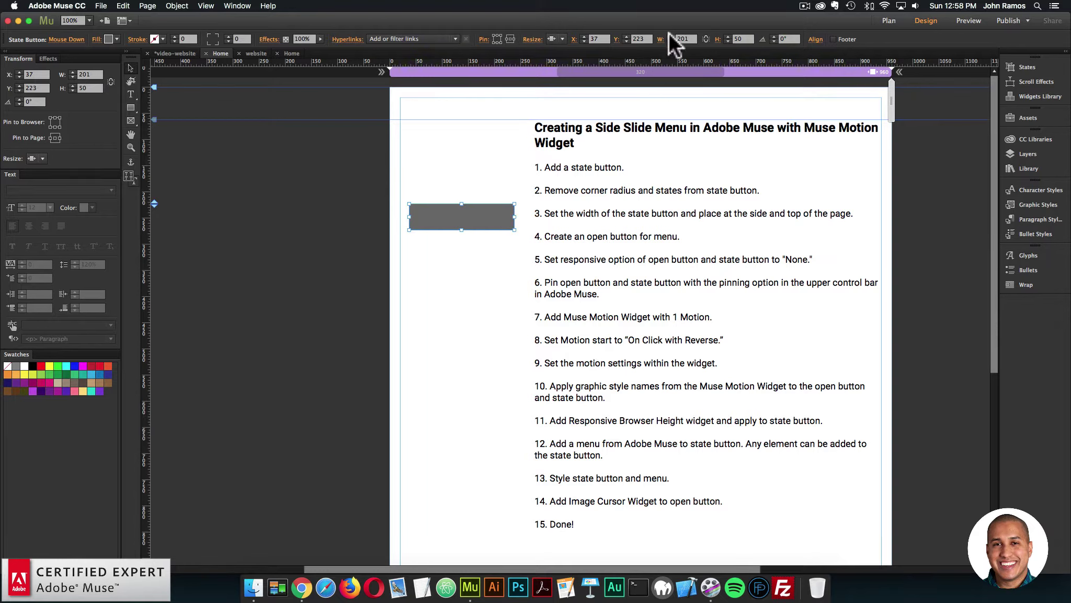
{"action": "left_click_drag", "start_coordinate": [689, 40], "coordinate": [686, 40]}
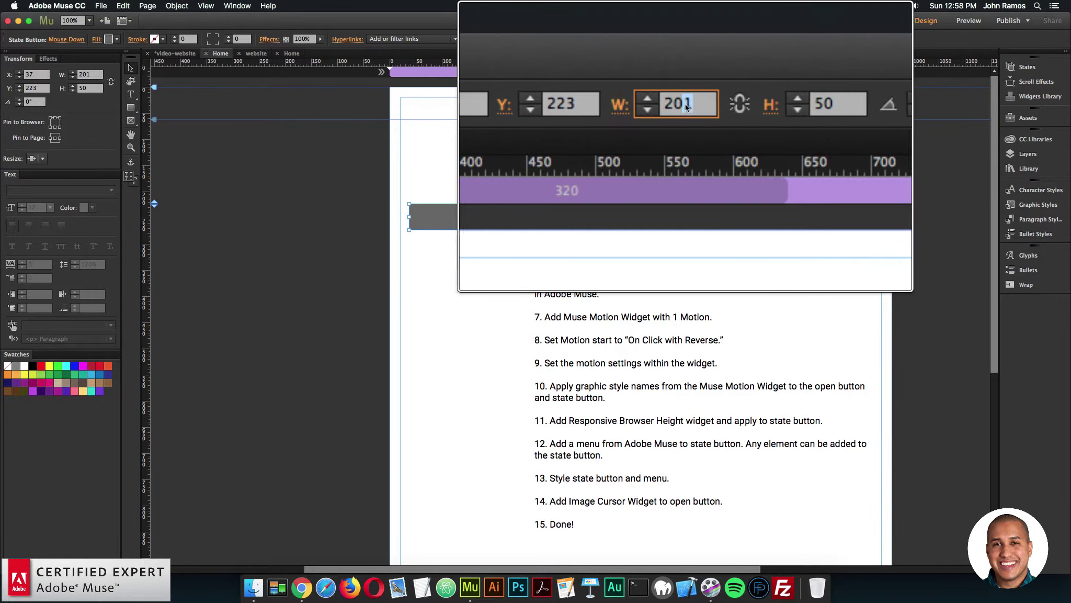
{"action": "double_click", "coordinate": [687, 107]}
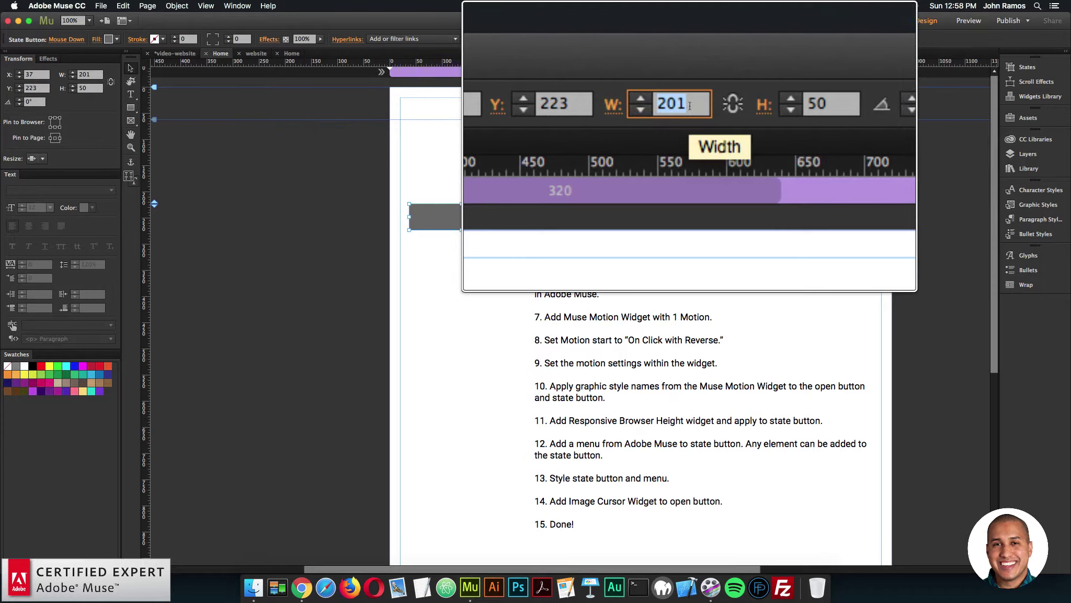
{"action": "type", "text": "200"}
{"action": "key", "text": "Return"}
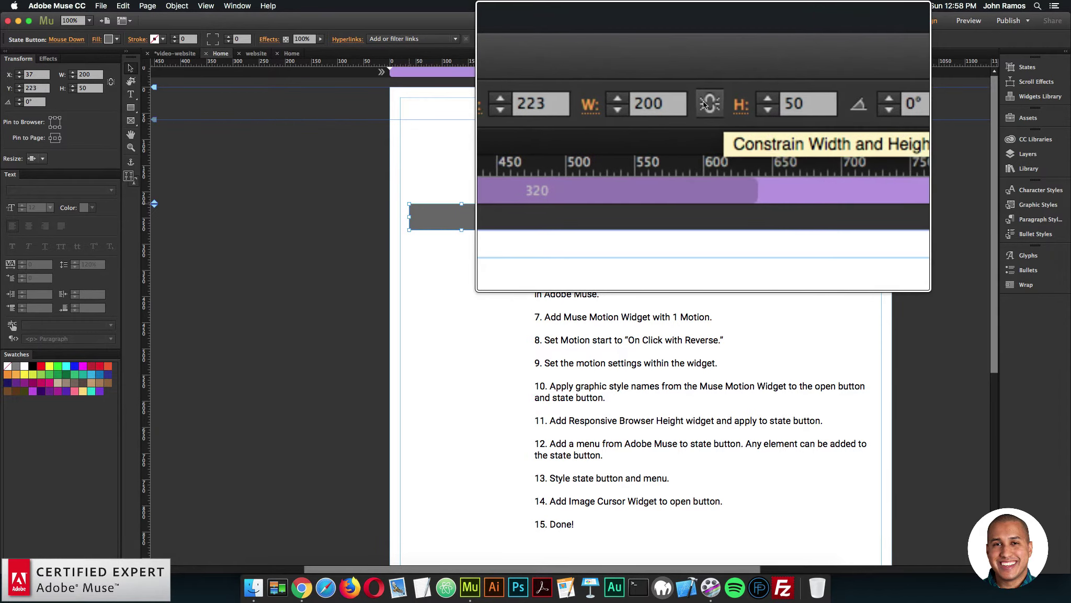
{"action": "left_click", "coordinate": [111, 82]}
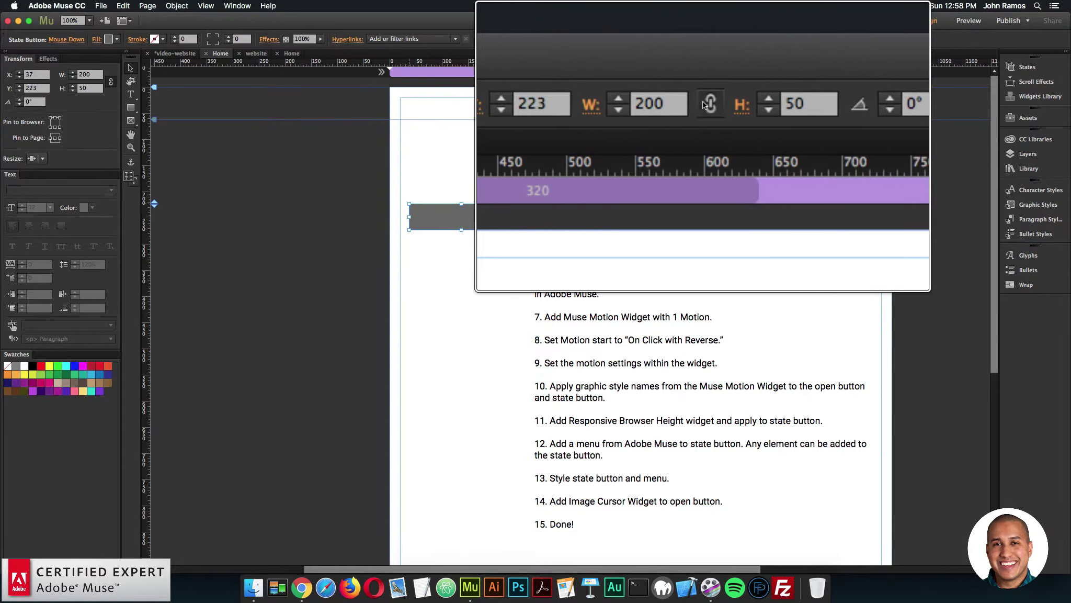
{"action": "left_click", "coordinate": [695, 40]}
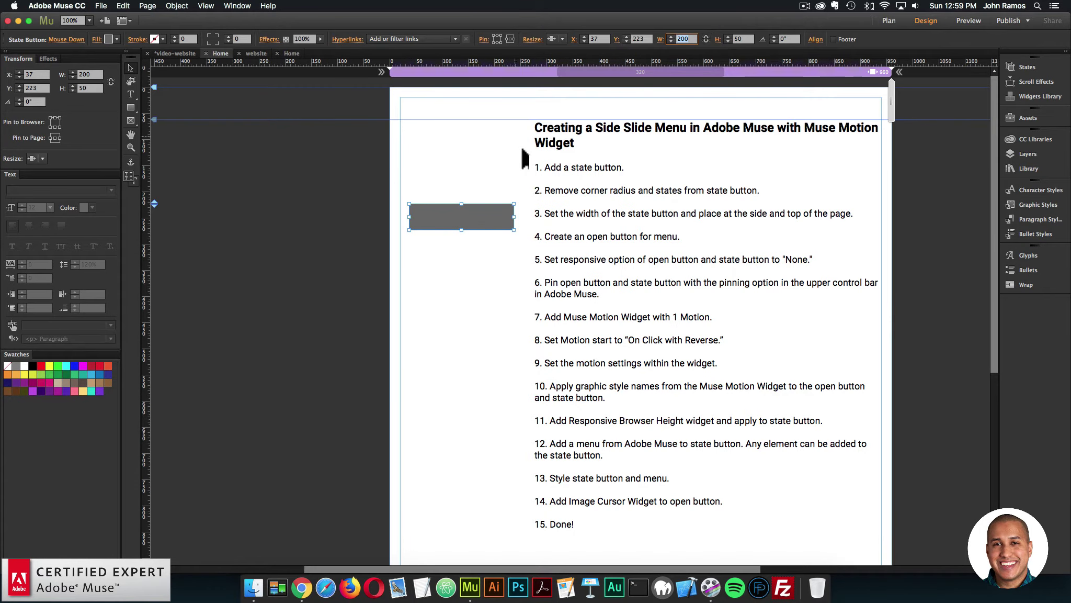
Place the state button just outside the page's left edge at X -200, Y 0 and stretch its height to about 441
{"action": "left_click", "coordinate": [476, 210]}
{"action": "left_click_drag", "start_coordinate": [477, 205], "coordinate": [371, 145]}
{"action": "left_click_drag", "start_coordinate": [431, 165], "coordinate": [372, 166]}
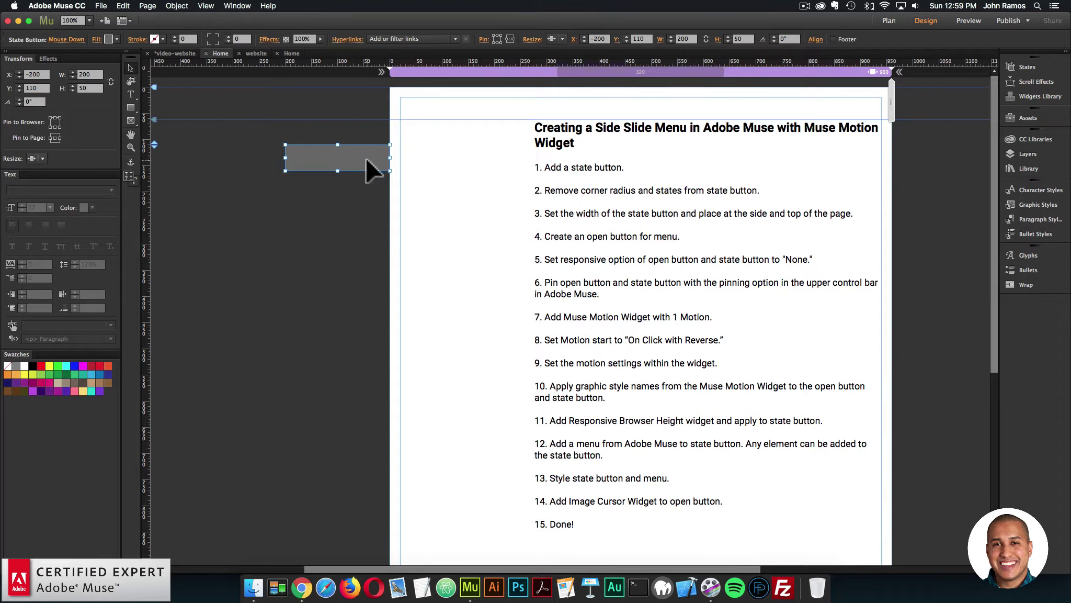
{"action": "left_click_drag", "start_coordinate": [366, 159], "coordinate": [330, 317]}
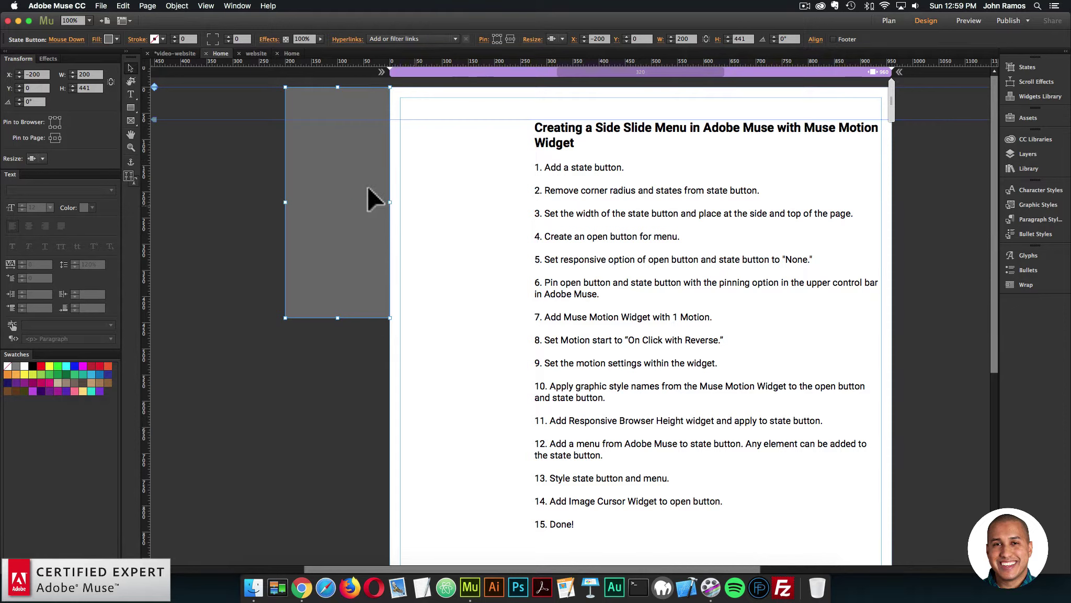
{"action": "left_click", "coordinate": [464, 235]}
{"action": "left_click", "coordinate": [680, 314]}
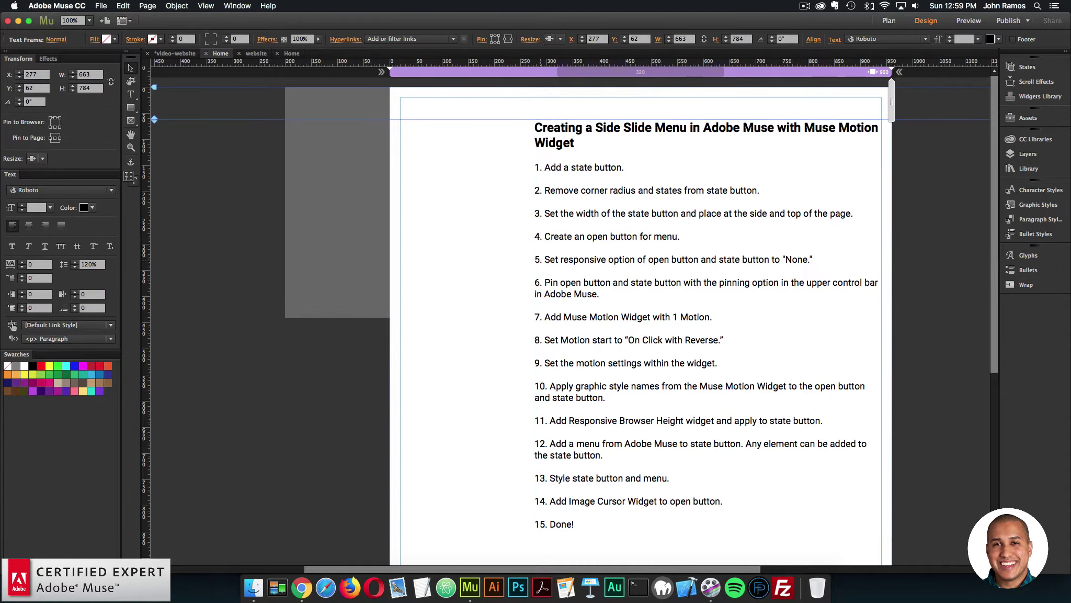
{"action": "double_click", "coordinate": [540, 236]}
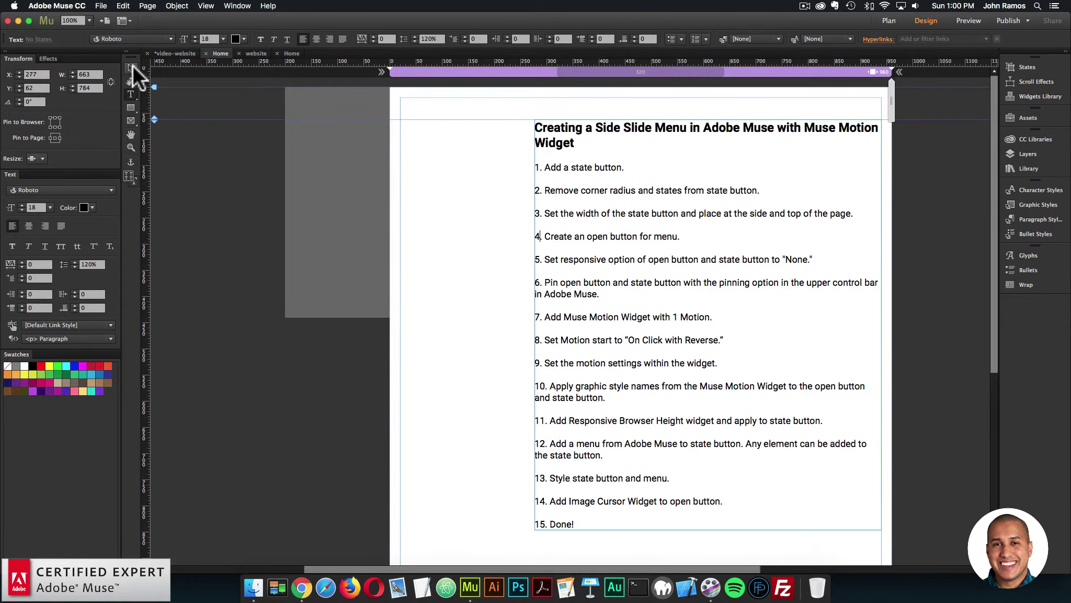
{"action": "left_click", "coordinate": [131, 65]}
{"action": "left_click", "coordinate": [471, 157]}
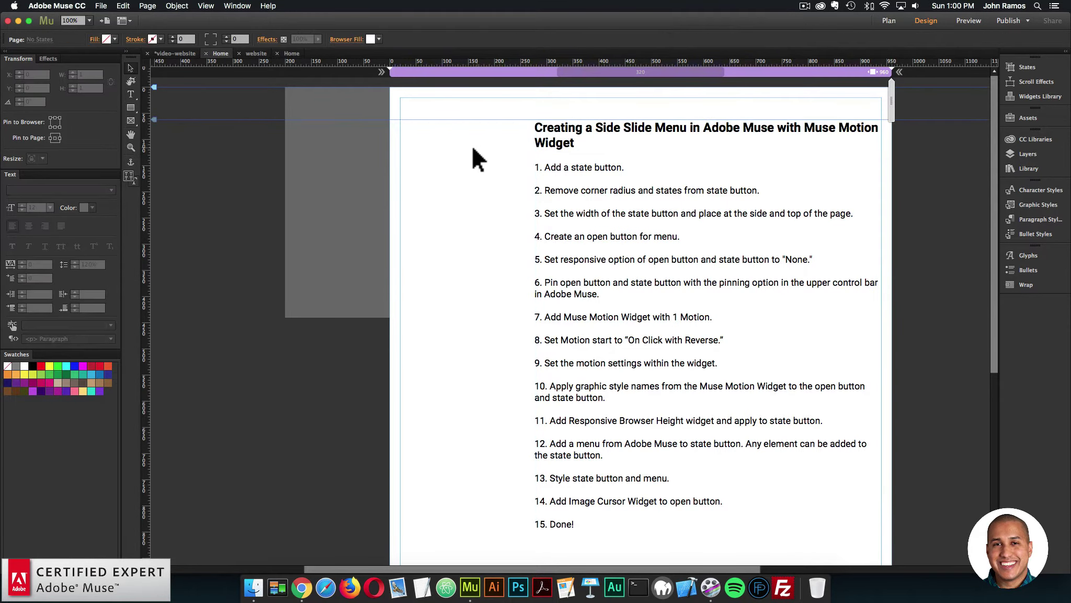
Draw a rectangle about 47 by 47 near the page's upper-left corner as the open button and fill it with purple
{"action": "left_click", "coordinate": [131, 108]}
{"action": "left_click_drag", "start_coordinate": [427, 145], "coordinate": [453, 169]}
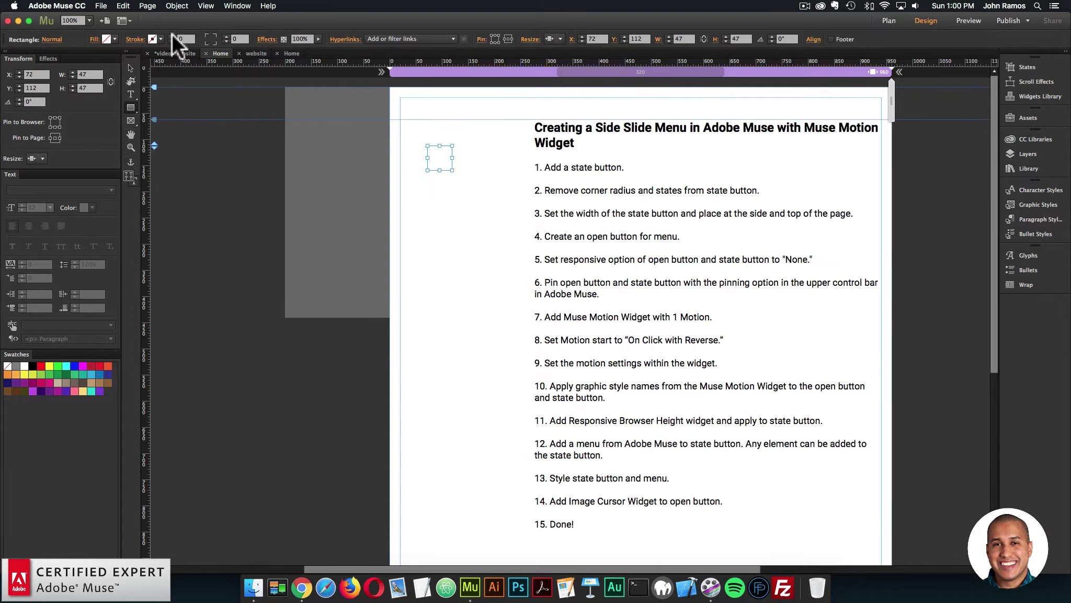
{"action": "left_click", "coordinate": [115, 40]}
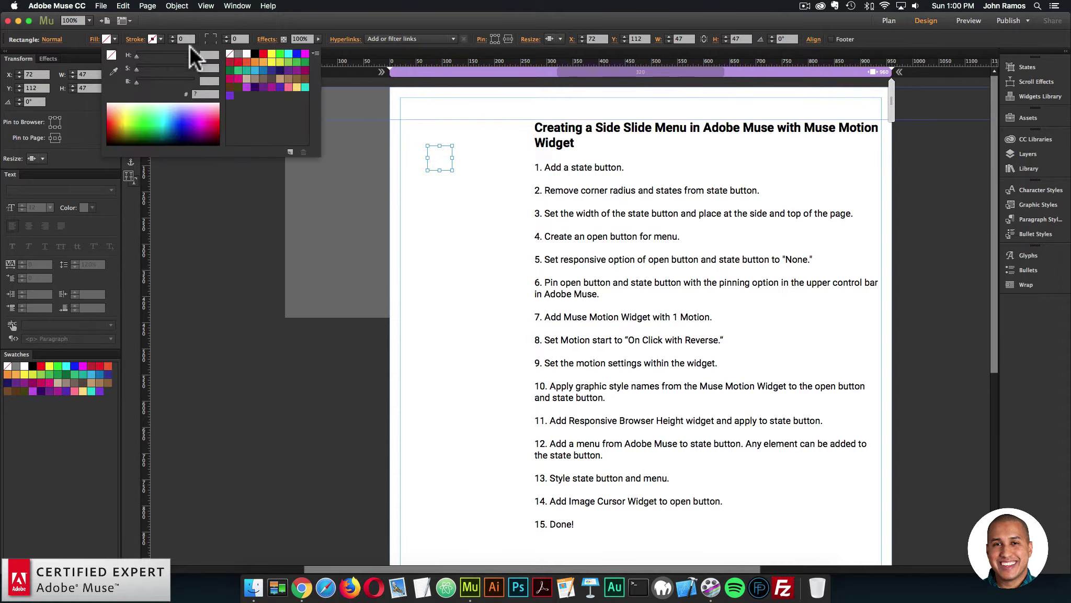
{"action": "left_click", "coordinate": [279, 85]}
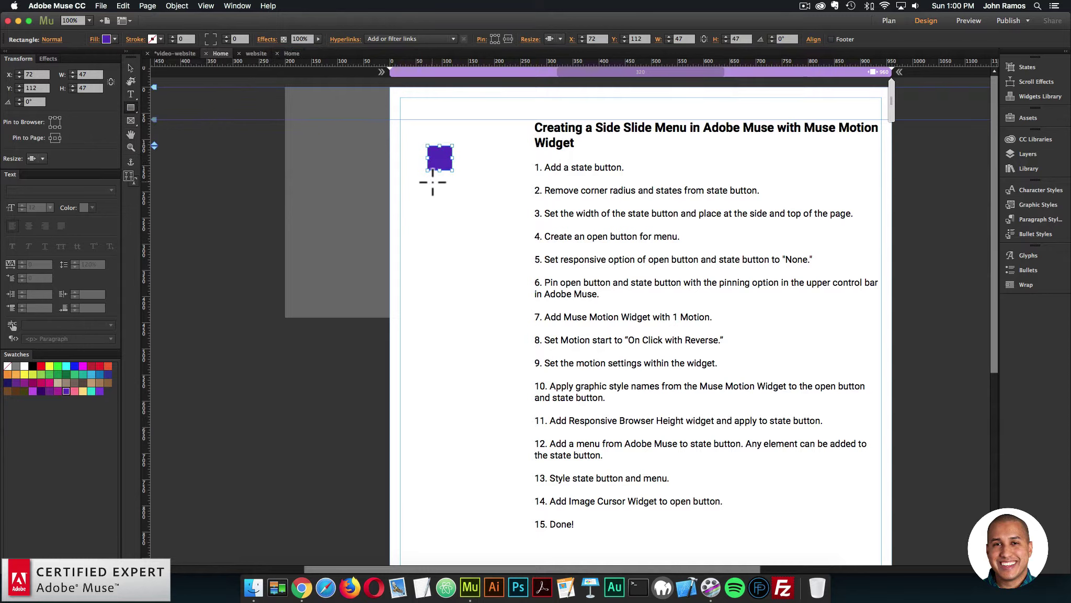
{"action": "left_click", "coordinate": [130, 68]}
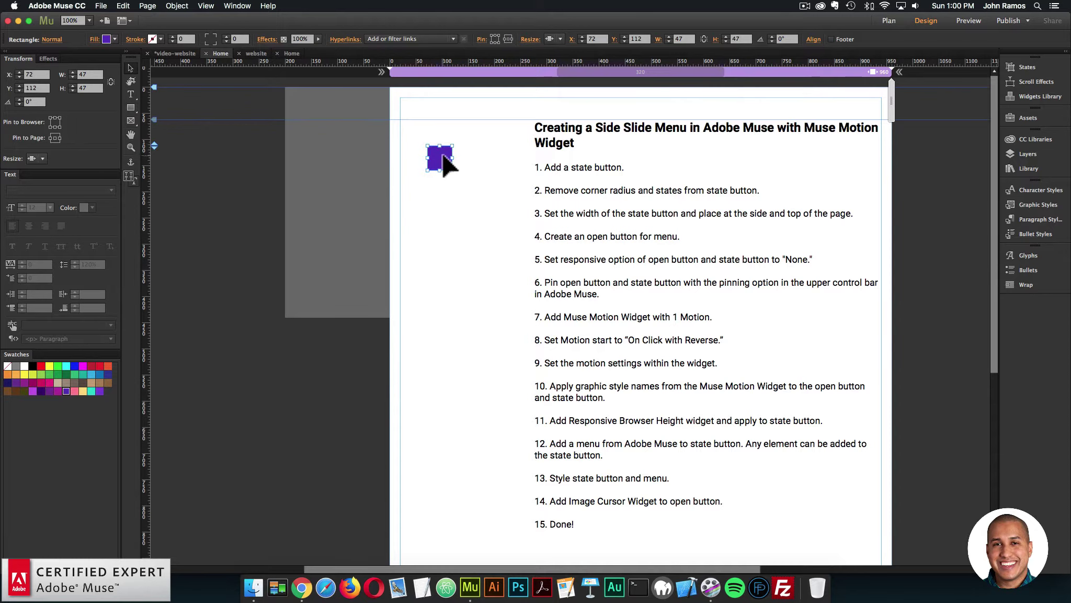
Move the purple open button to the upper-left corner of the page margins at X 20, Y 20
{"action": "left_click_drag", "start_coordinate": [444, 167], "coordinate": [440, 156]}
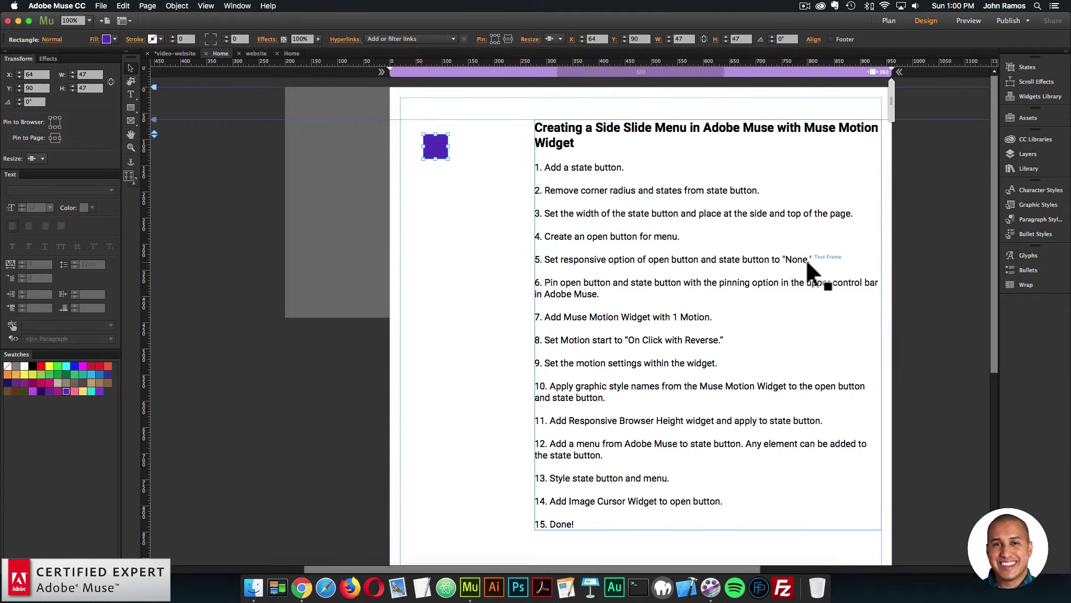
{"action": "left_click", "coordinate": [463, 199]}
{"action": "left_click_drag", "start_coordinate": [439, 150], "coordinate": [415, 111]}
{"action": "left_click", "coordinate": [445, 251]}
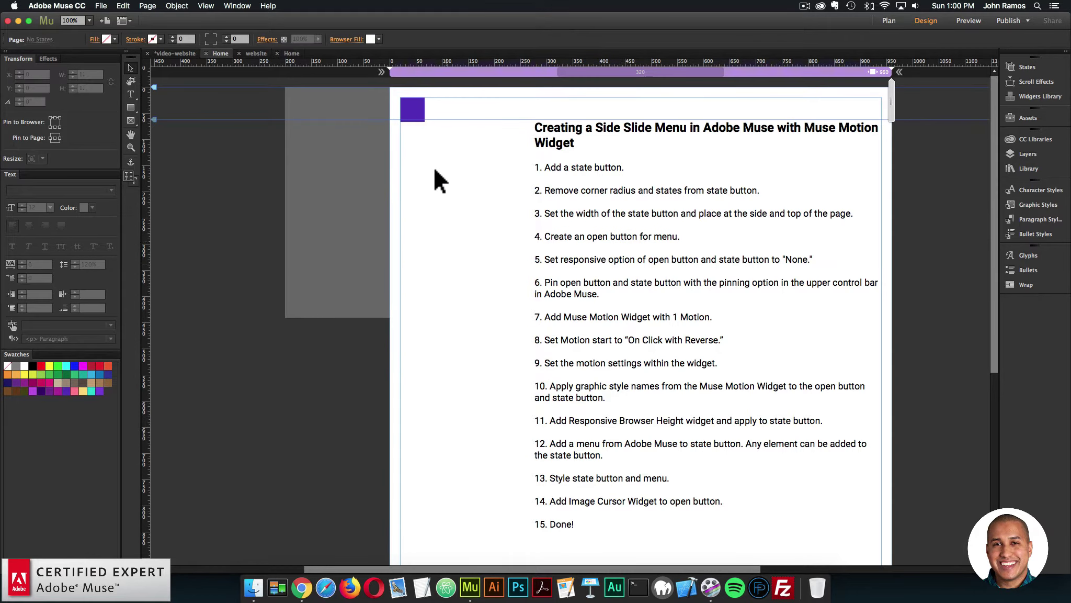
Set the open button's responsive resize option to None
{"action": "left_click", "coordinate": [414, 113]}
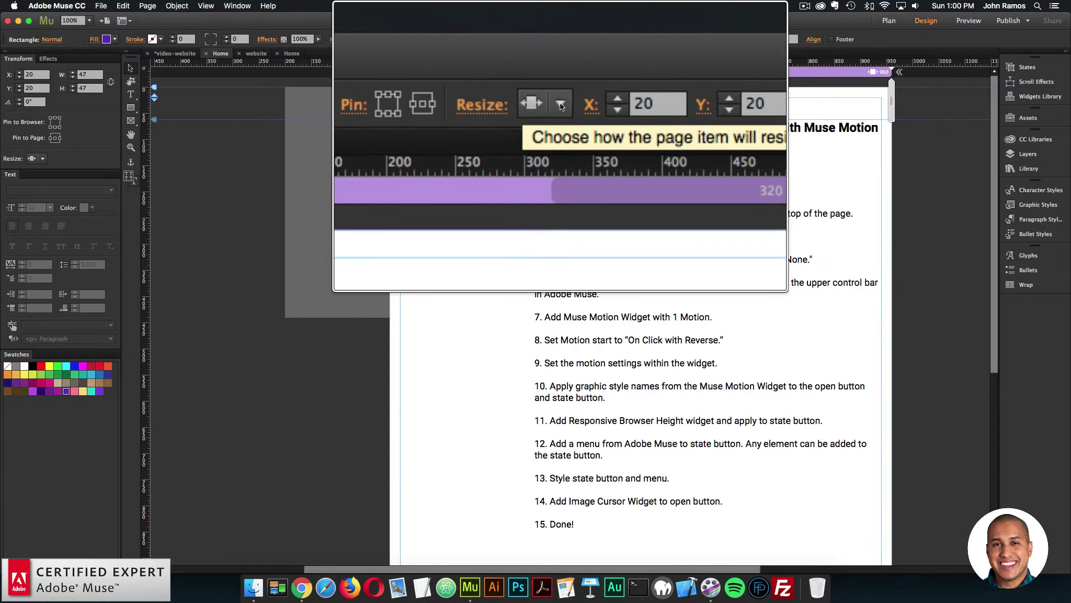
{"action": "left_click", "coordinate": [560, 39]}
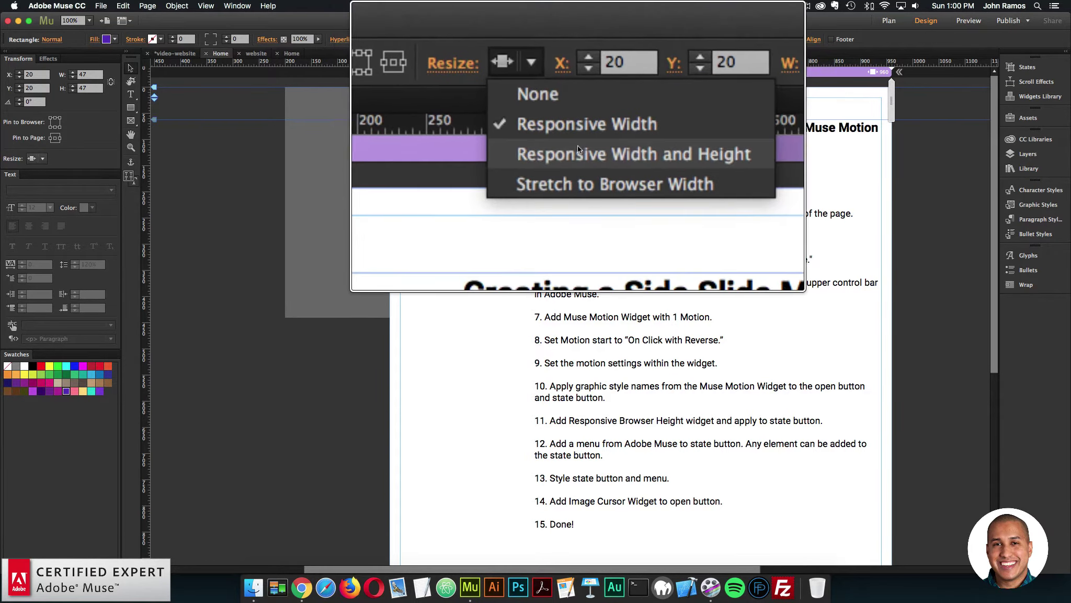
{"action": "left_click", "coordinate": [550, 72]}
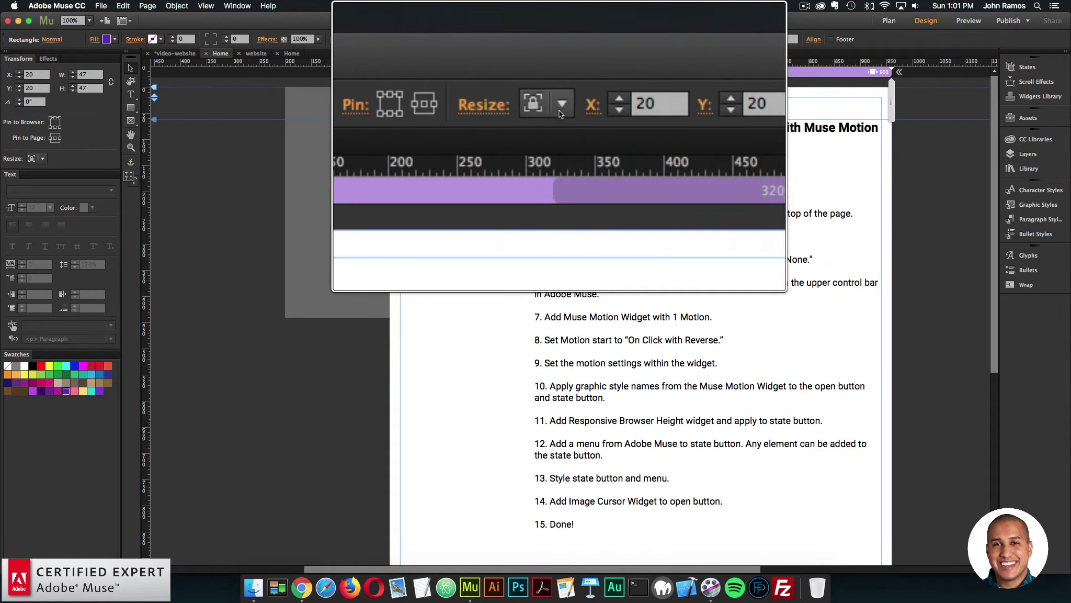
{"action": "left_click", "coordinate": [560, 102]}
{"action": "left_click", "coordinate": [562, 137]}
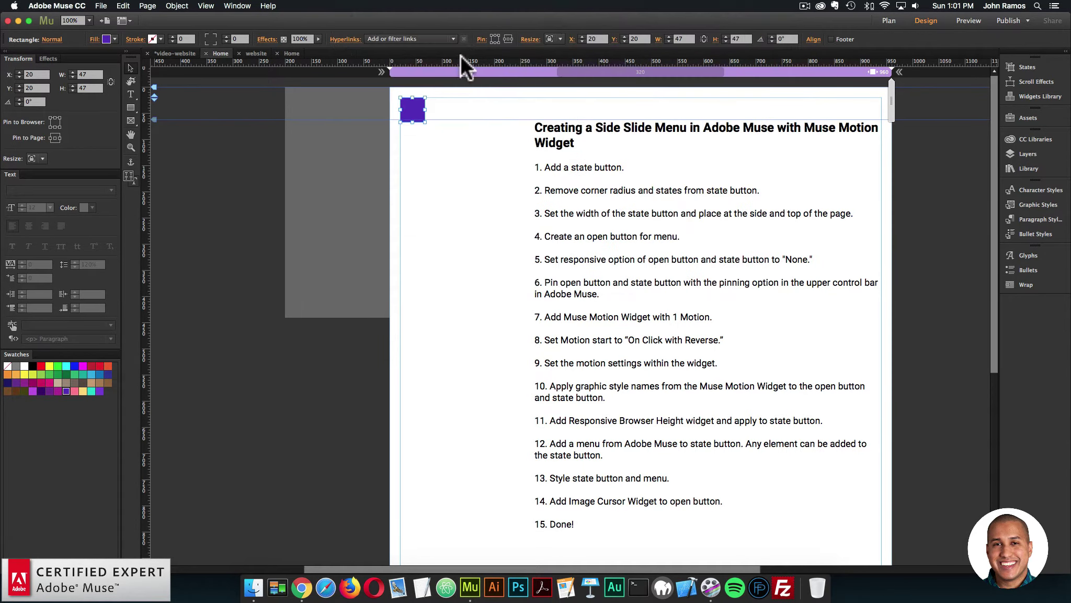
Set the grey state button's resize option to None and deselect it
{"action": "left_click", "coordinate": [349, 165]}
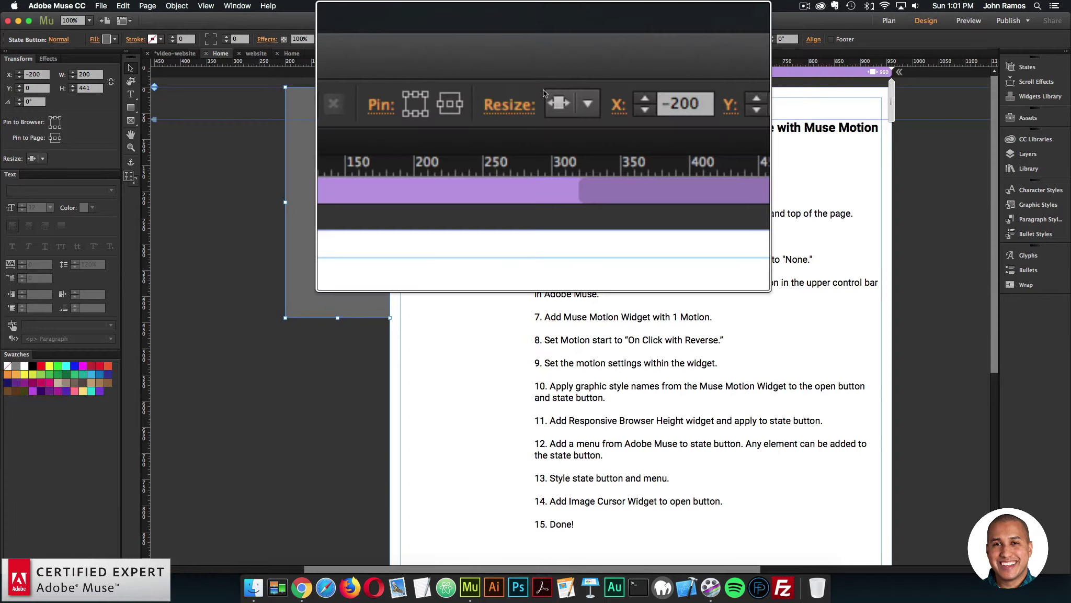
{"action": "left_click", "coordinate": [561, 103]}
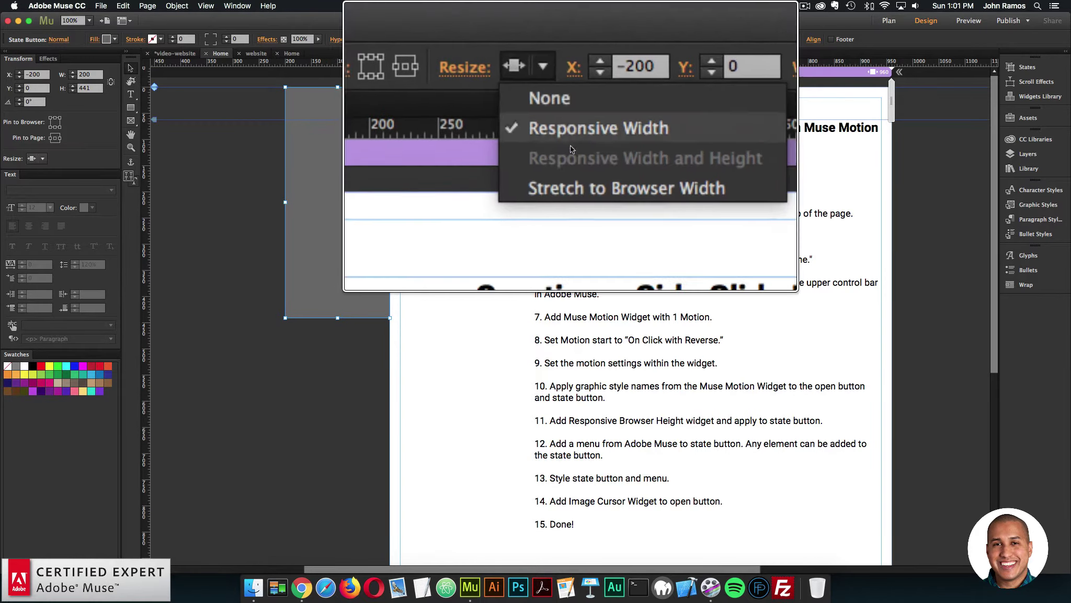
{"action": "left_click", "coordinate": [565, 138]}
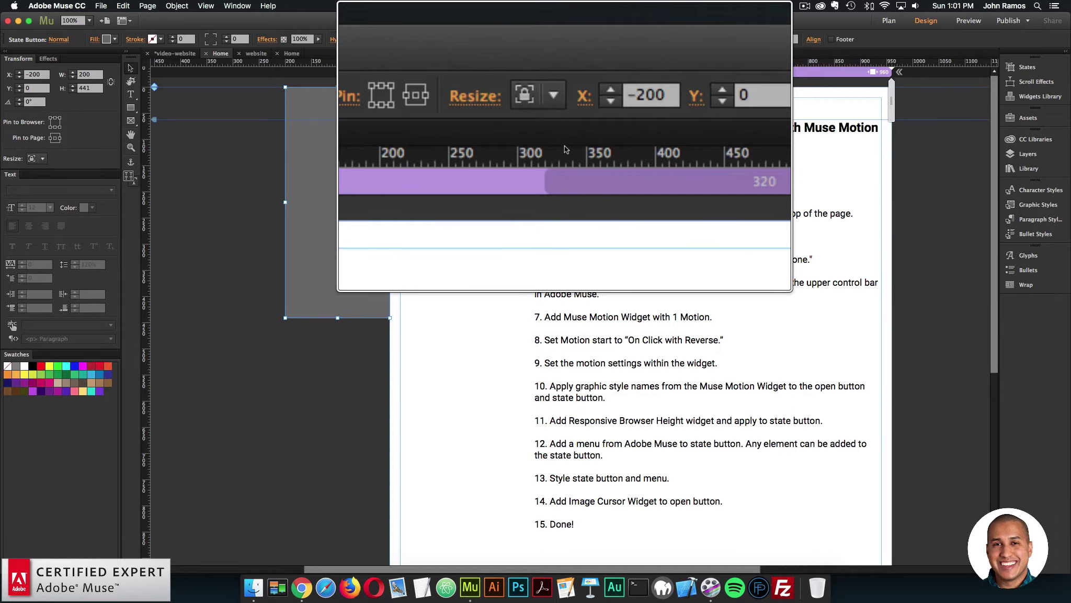
{"action": "left_click", "coordinate": [468, 183]}
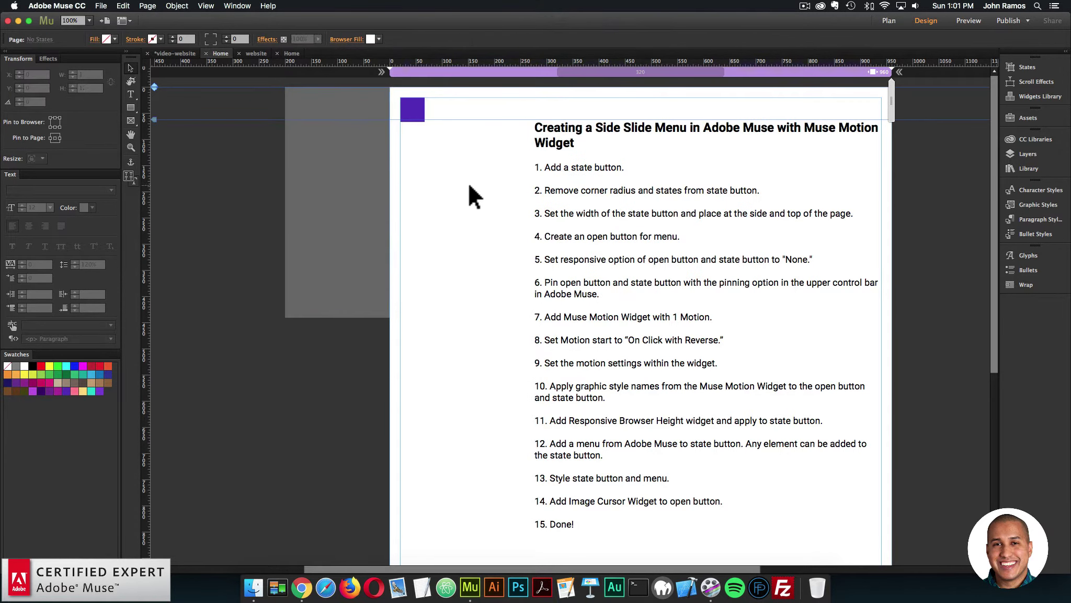
Pin the open button and the state button to the upper-left position of the browser
{"action": "left_click", "coordinate": [635, 264]}
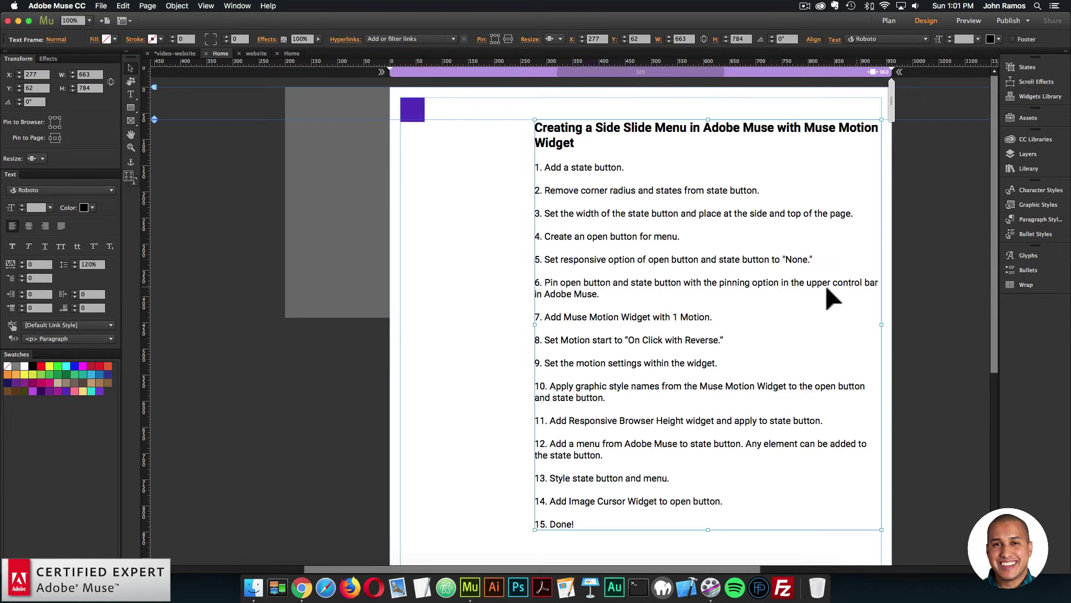
{"action": "left_click", "coordinate": [365, 163]}
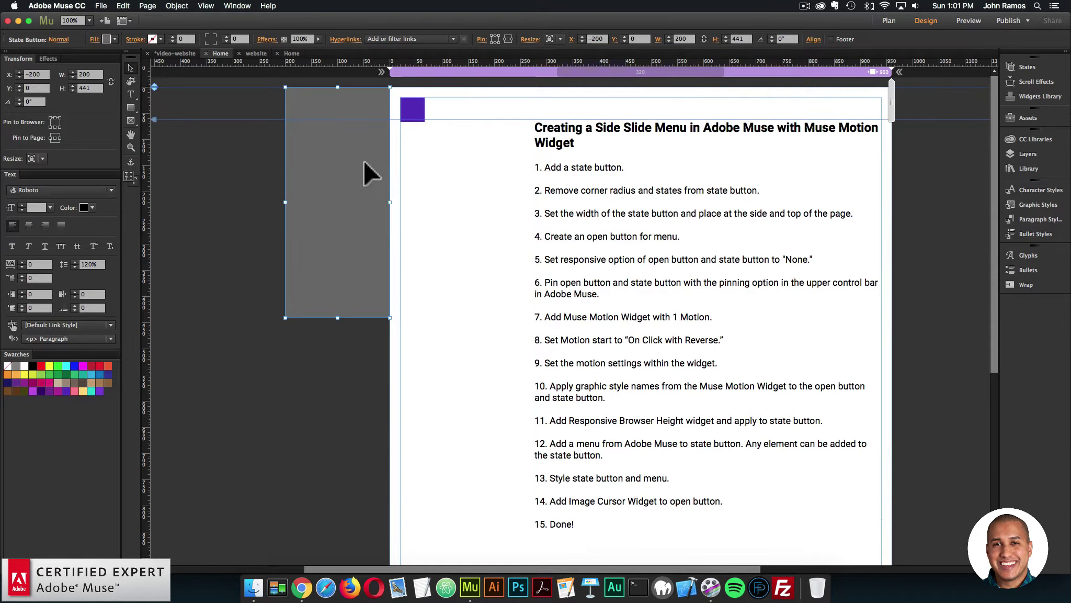
{"action": "left_click", "coordinate": [412, 109]}
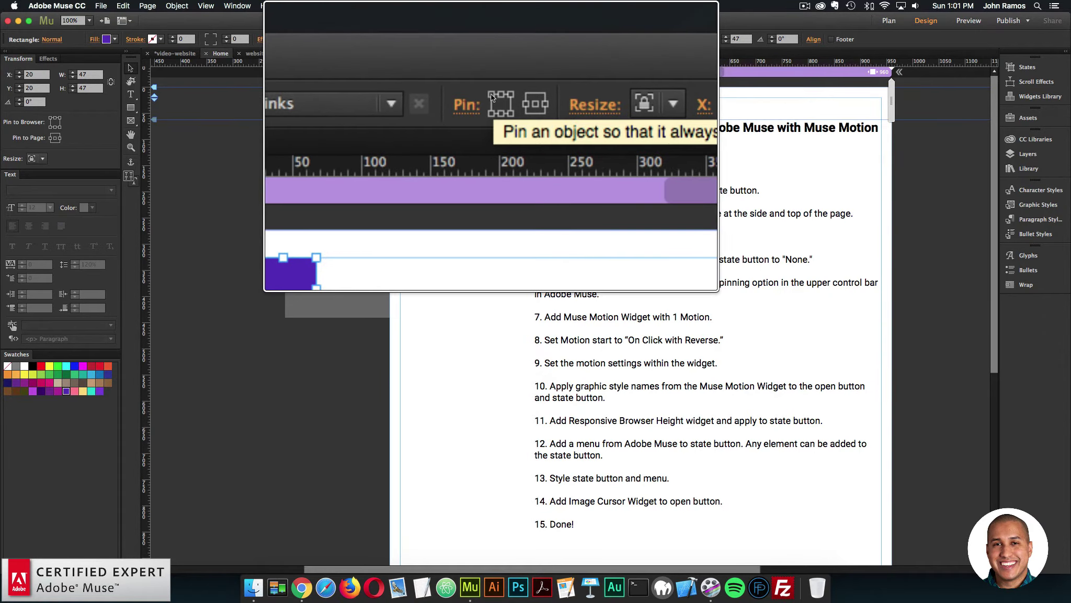
{"action": "left_click", "coordinate": [492, 98]}
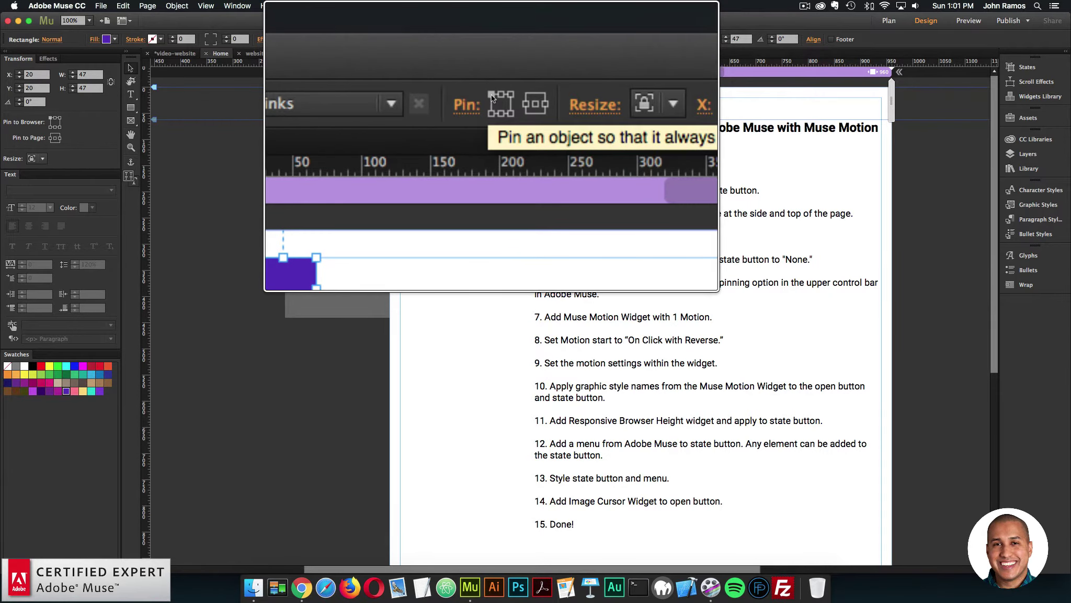
{"action": "left_click", "coordinate": [353, 125]}
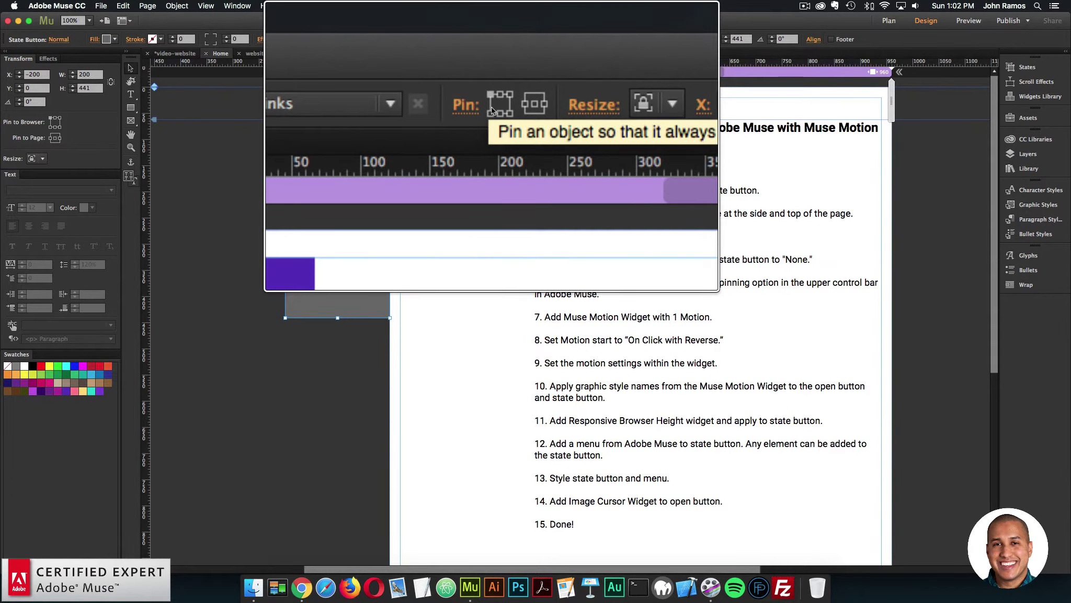
{"action": "left_click", "coordinate": [497, 209]}
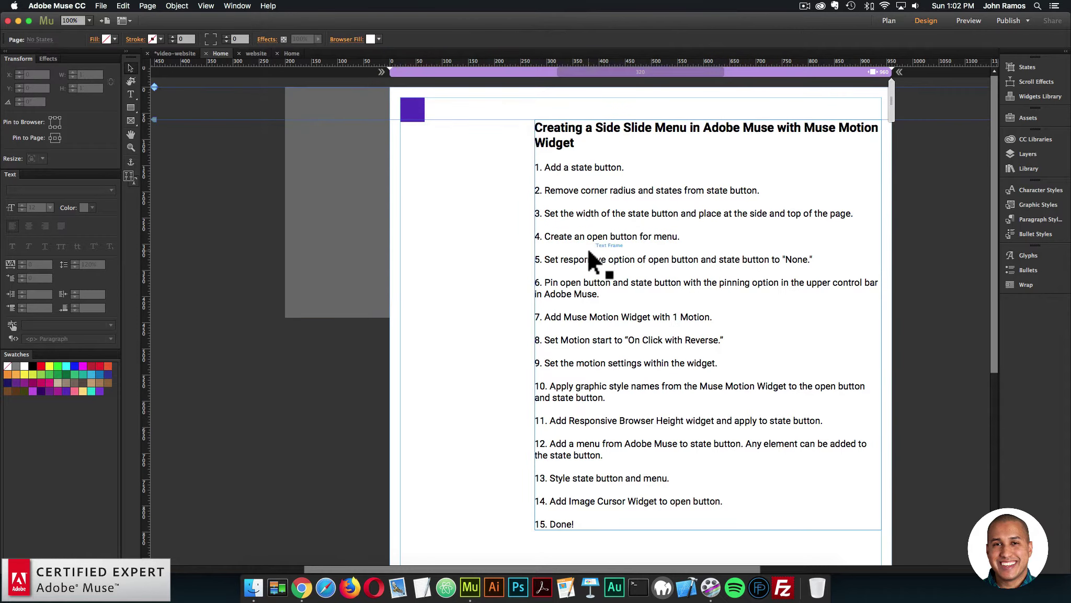
Open the Library and search it for "motion"
{"action": "left_click", "coordinate": [592, 281]}
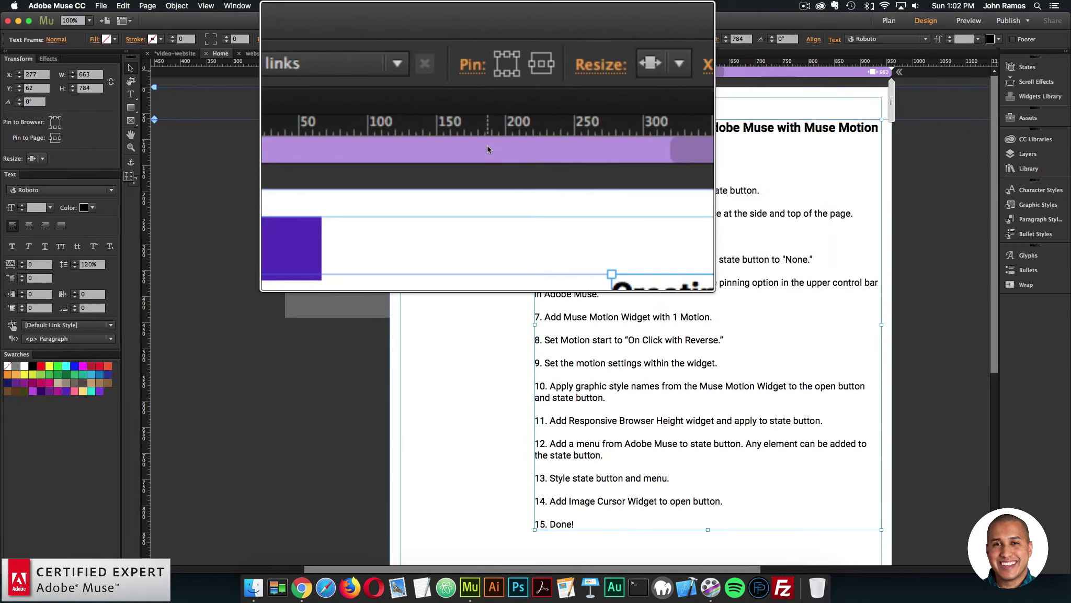
{"action": "left_click", "coordinate": [250, 5]}
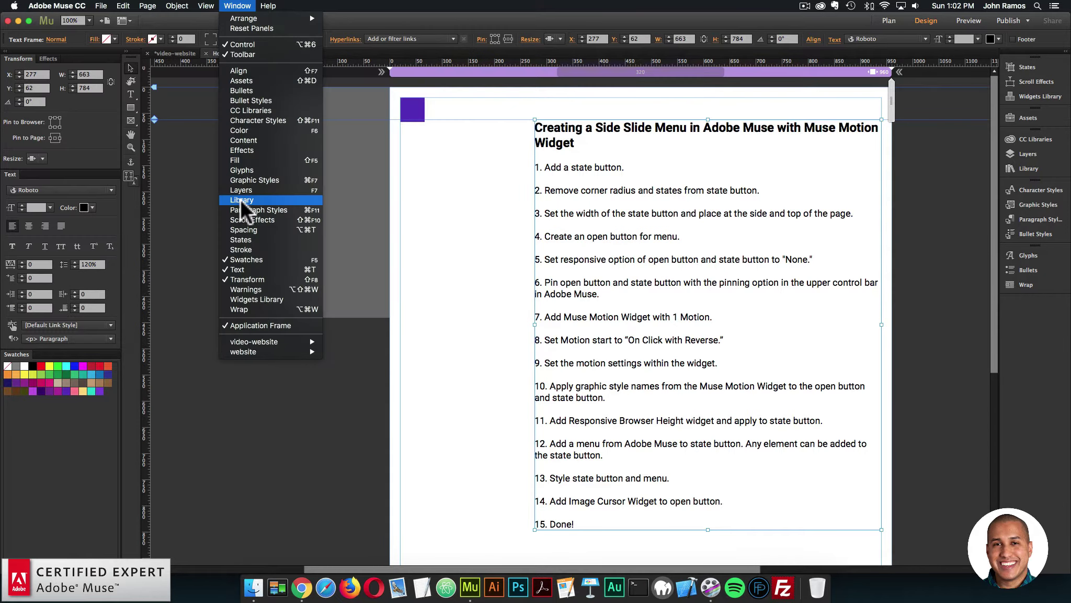
{"action": "left_click", "coordinate": [1029, 168]}
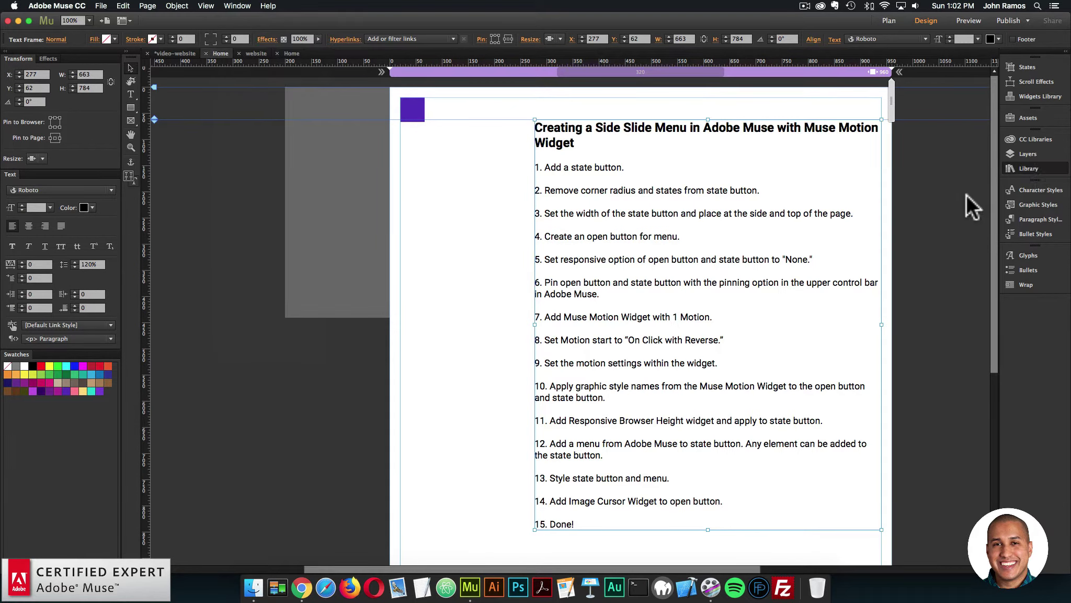
{"action": "double_click", "coordinate": [827, 205]}
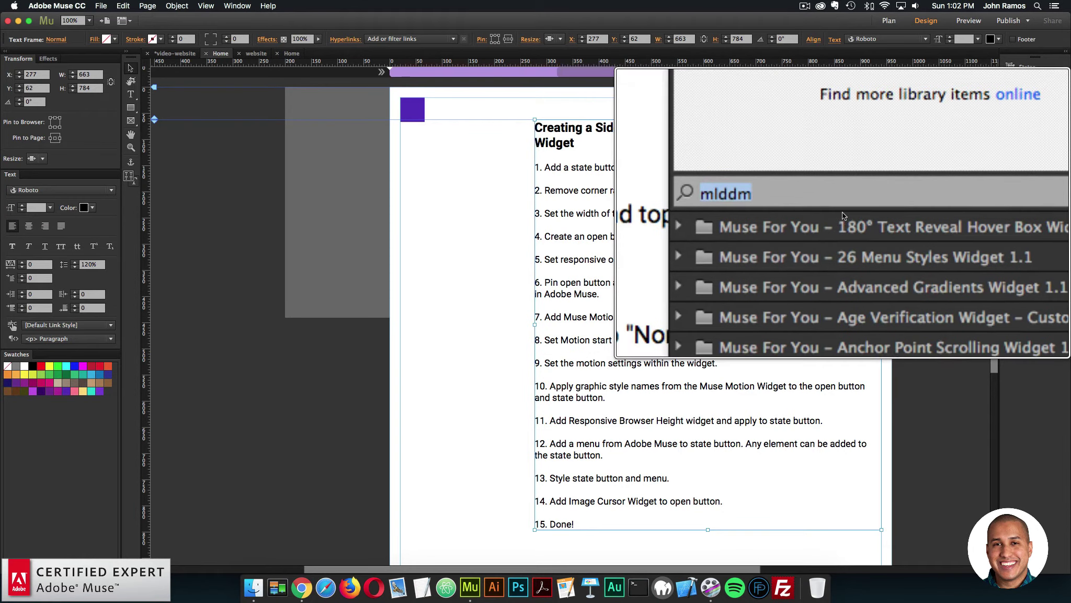
{"action": "type", "text": "motion"}
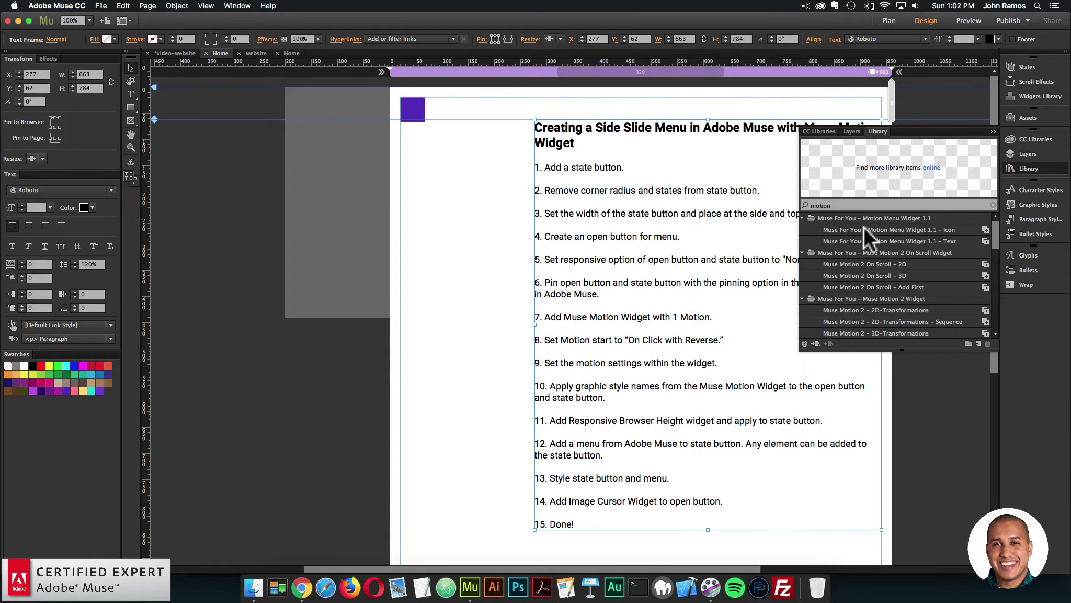
Place the 02. Muse Motion – 1 Motion widget from Muse Motion Widget 1.4 outside the page beside the state button, and close the Library
{"action": "scroll", "coordinate": [883, 238], "scroll_direction": "down", "scroll_amount": 5}
{"action": "left_click", "coordinate": [888, 231]}
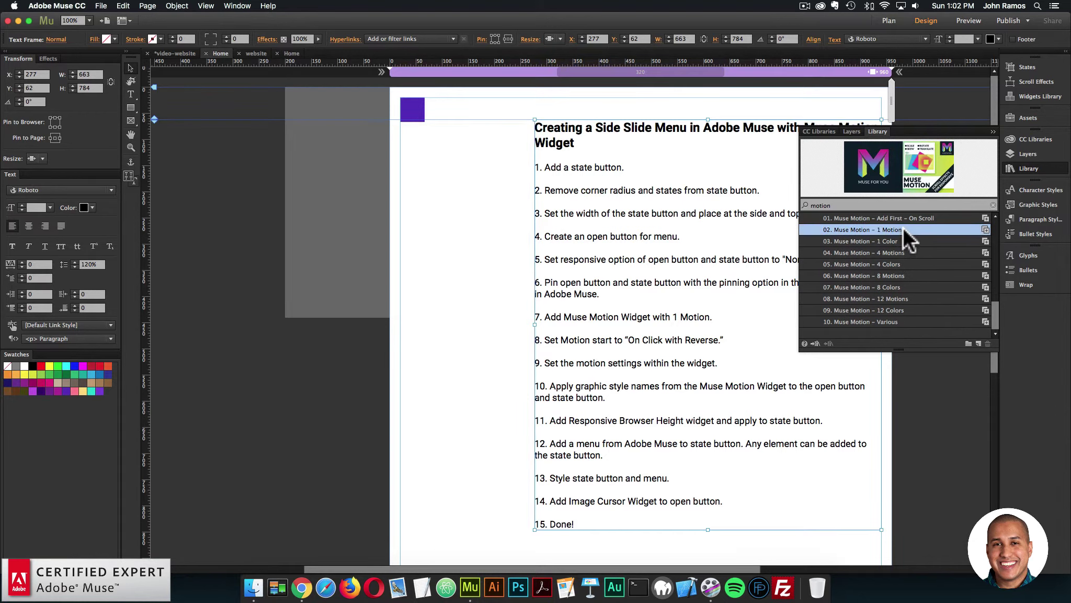
{"action": "scroll", "coordinate": [903, 228], "scroll_direction": "up", "scroll_amount": 2}
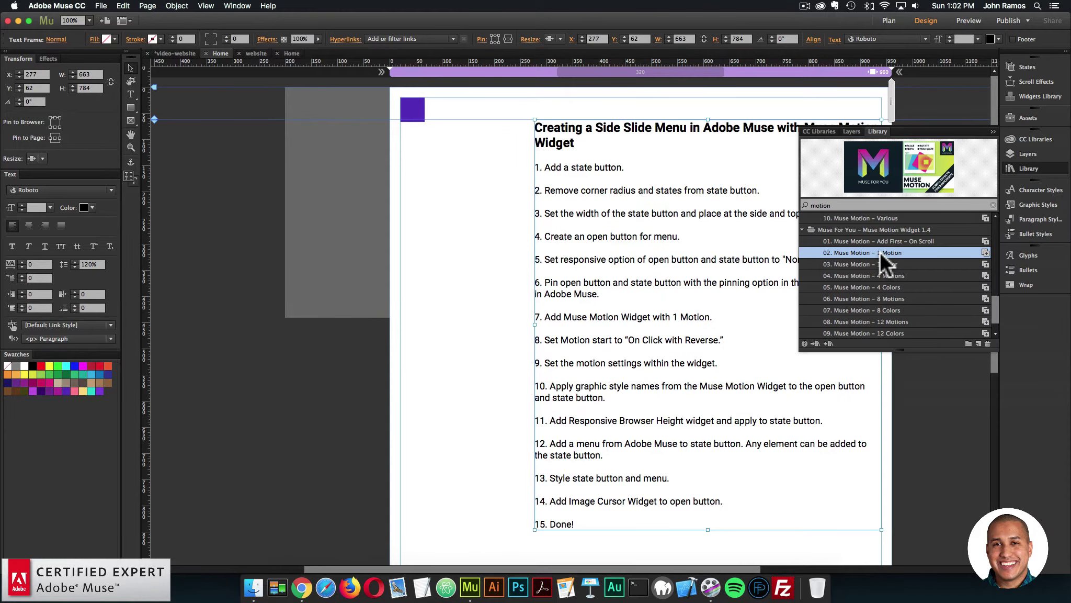
{"action": "left_click_drag", "start_coordinate": [884, 252], "coordinate": [211, 123]}
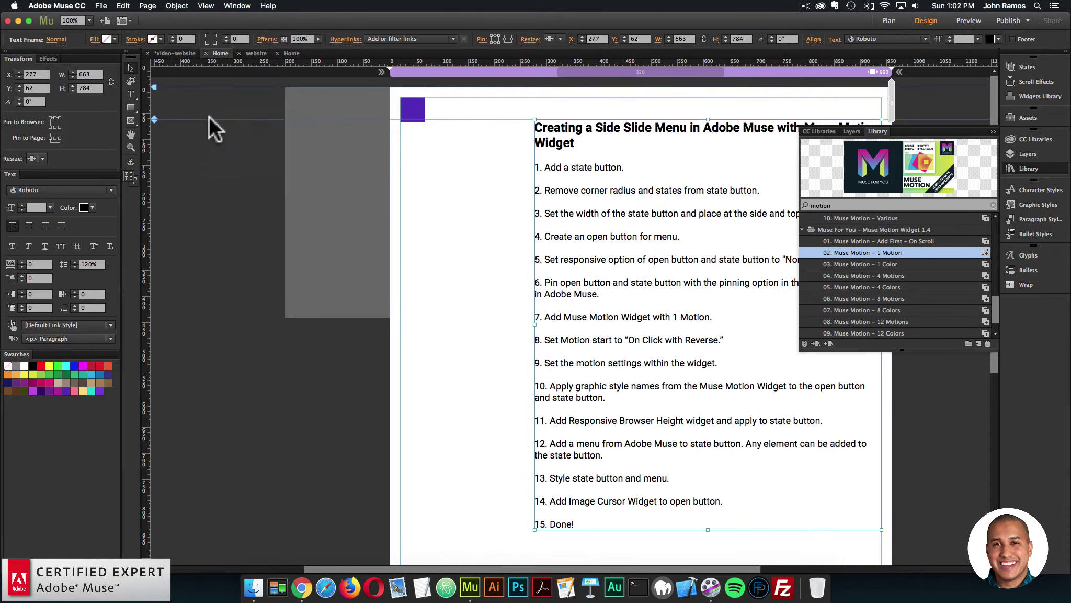
{"action": "left_click", "coordinate": [235, 142]}
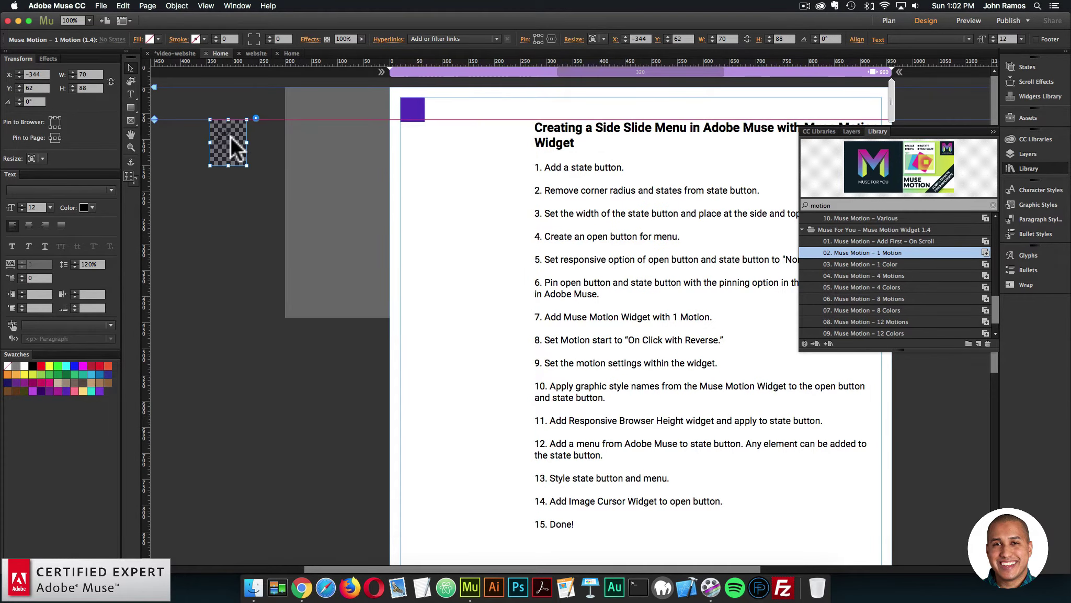
{"action": "left_click", "coordinate": [680, 319]}
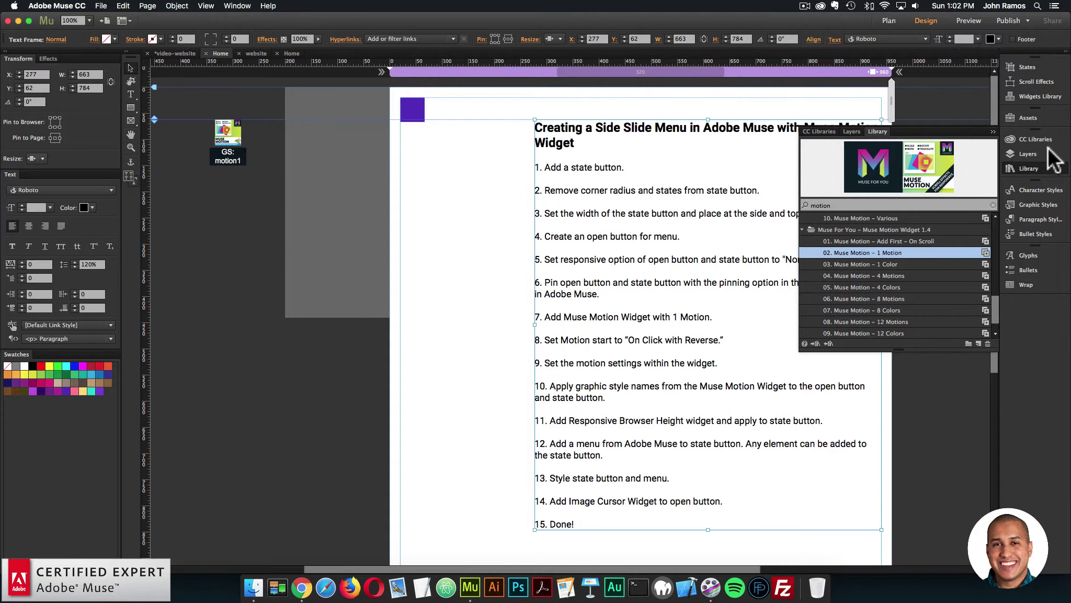
{"action": "left_click", "coordinate": [1036, 168]}
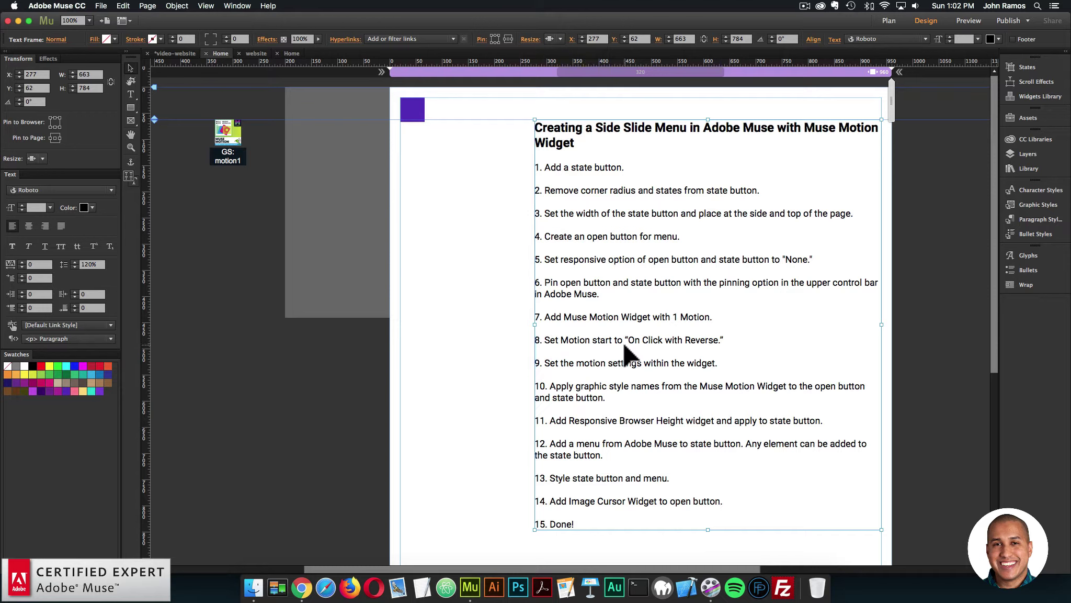
Set the Muse Motion widget's motion start to On Click with Reverse
{"action": "left_click", "coordinate": [238, 149]}
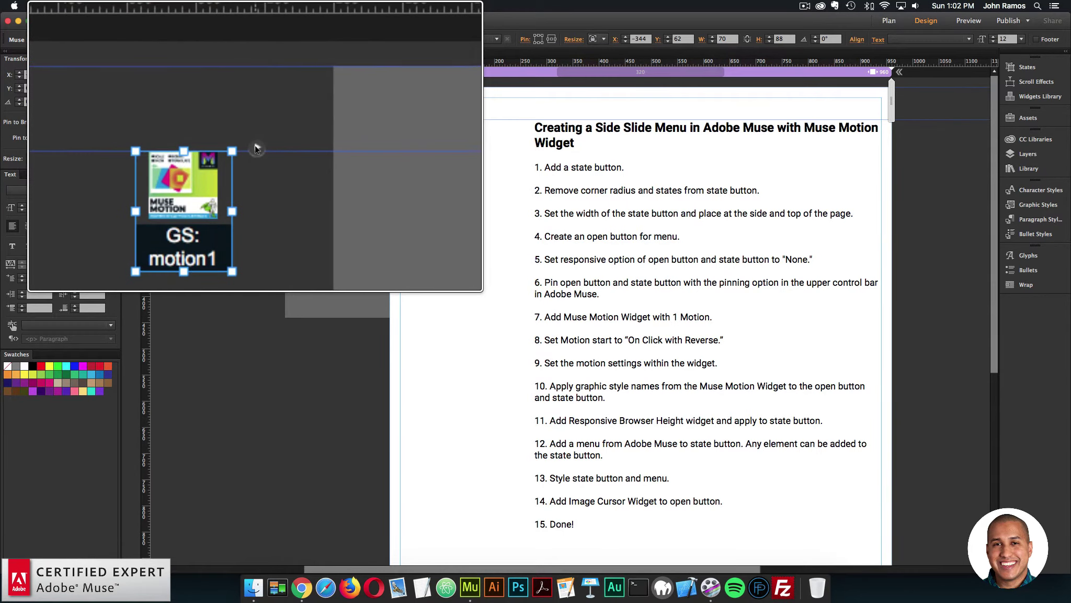
{"action": "left_click", "coordinate": [255, 117]}
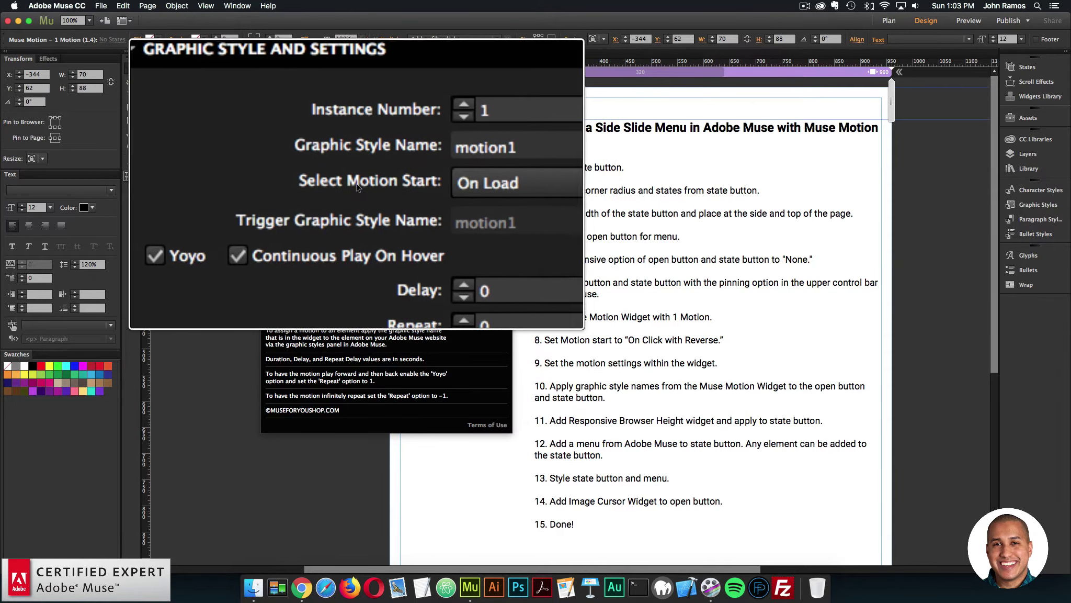
{"action": "left_click", "coordinate": [446, 190]}
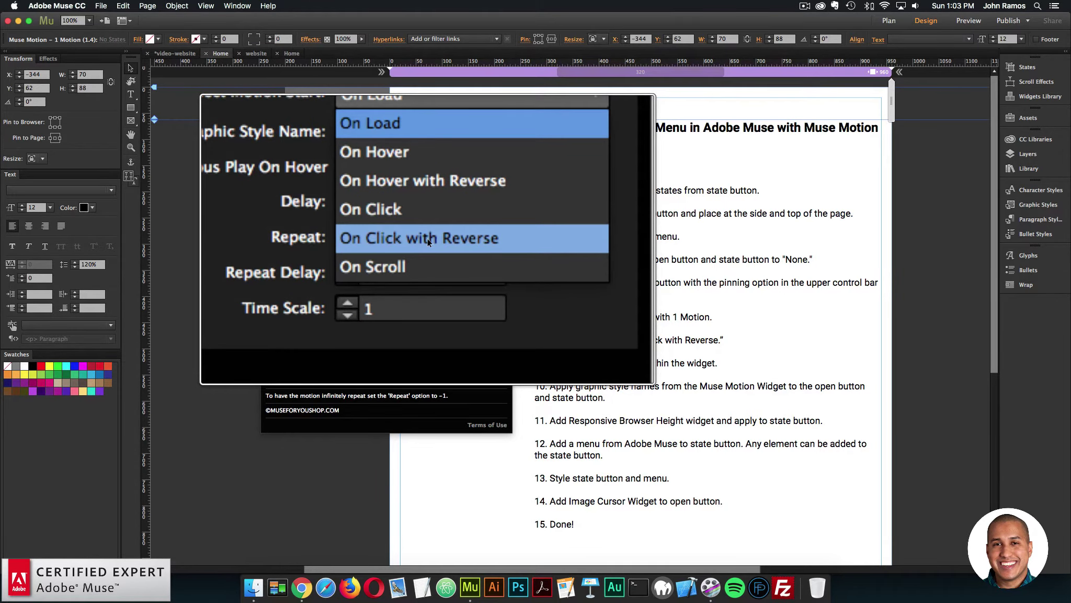
{"action": "left_click", "coordinate": [427, 238]}
{"action": "left_click", "coordinate": [432, 181]}
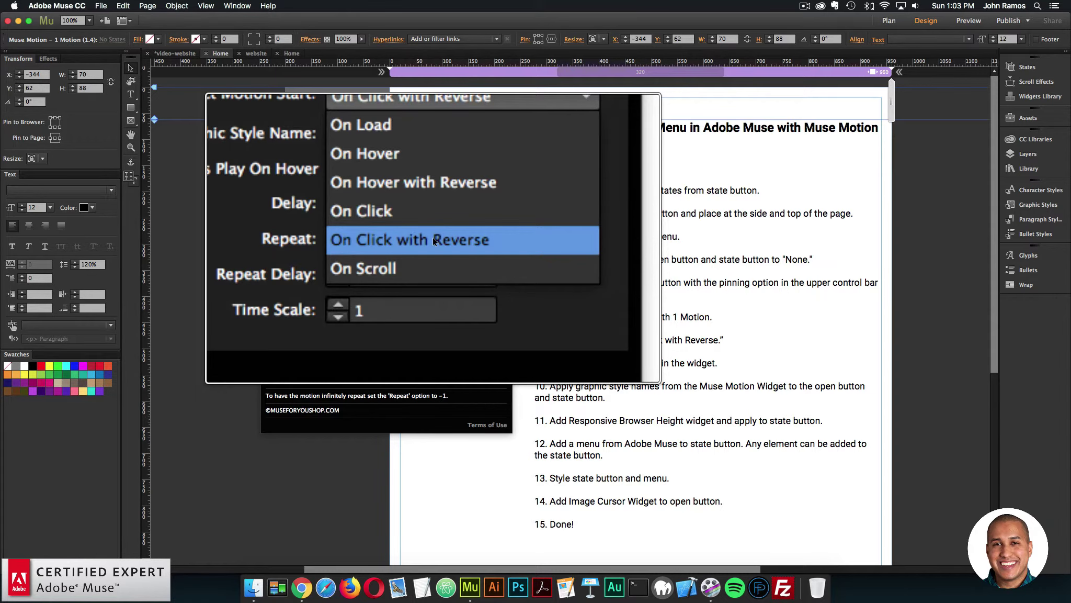
{"action": "left_click", "coordinate": [433, 236]}
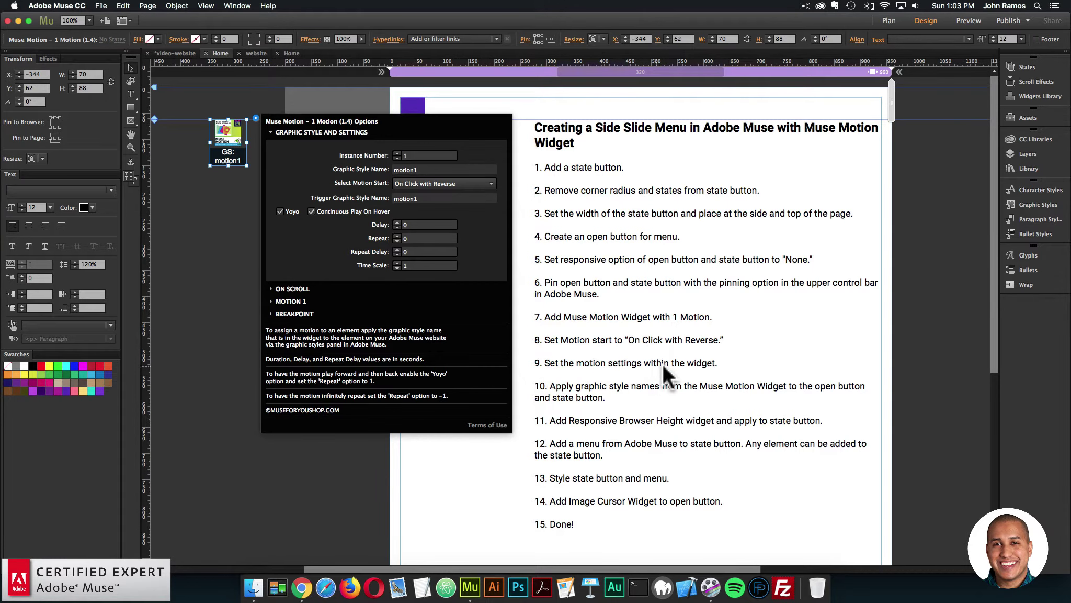
In the Muse Motion widget's Motion 1 settings, set the transform property to Translate X
{"action": "left_click", "coordinate": [292, 301]}
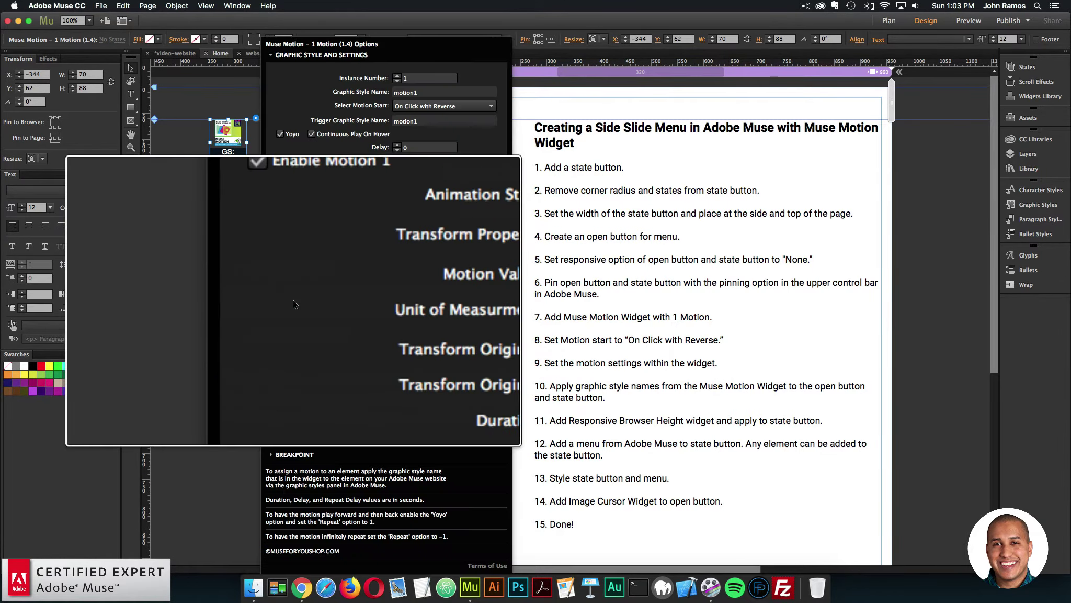
{"action": "left_click", "coordinate": [305, 224]}
{"action": "left_click", "coordinate": [297, 297]}
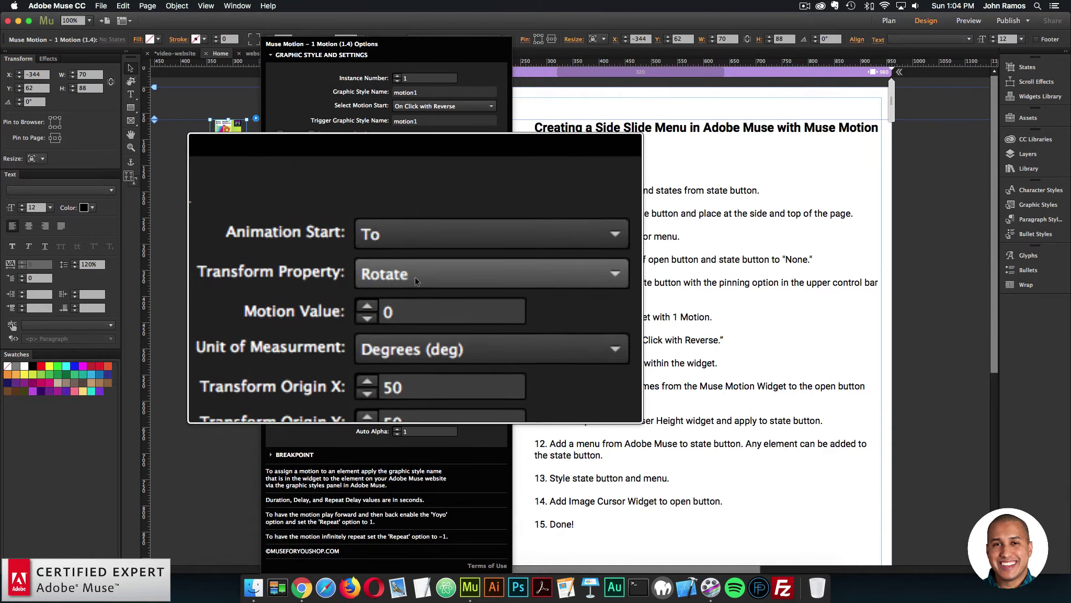
{"action": "left_click", "coordinate": [415, 282]}
{"action": "scroll", "coordinate": [414, 373], "scroll_direction": "down", "scroll_amount": 3}
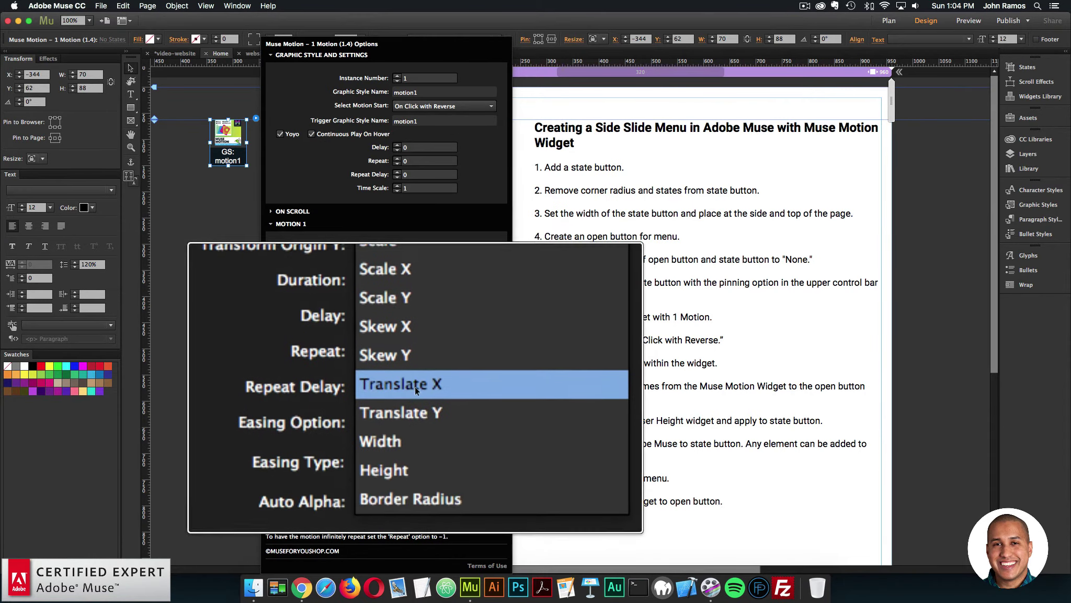
{"action": "left_click", "coordinate": [416, 386]}
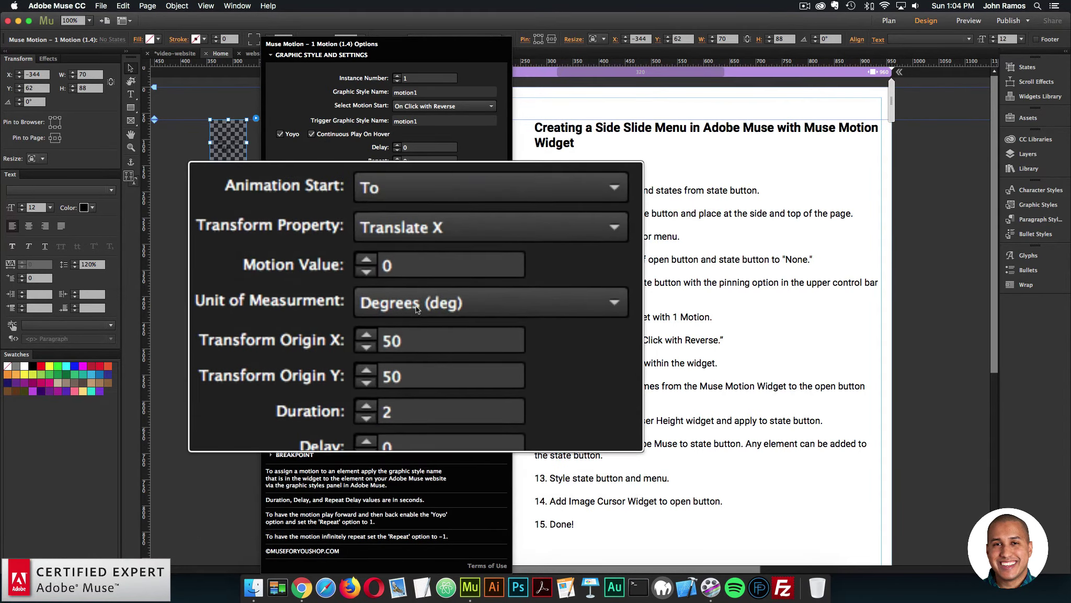
Set Motion 1's motion value to 200 and its unit of measurement to Pixels (px)
{"action": "double_click", "coordinate": [412, 292]}
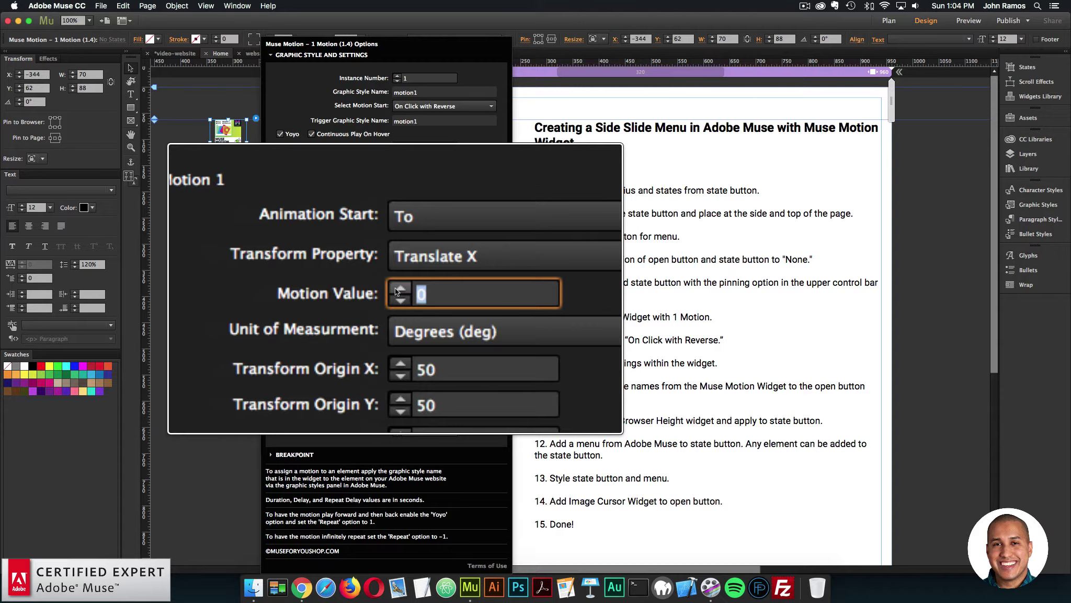
{"action": "type", "text": "200"}
{"action": "key", "text": "Return"}
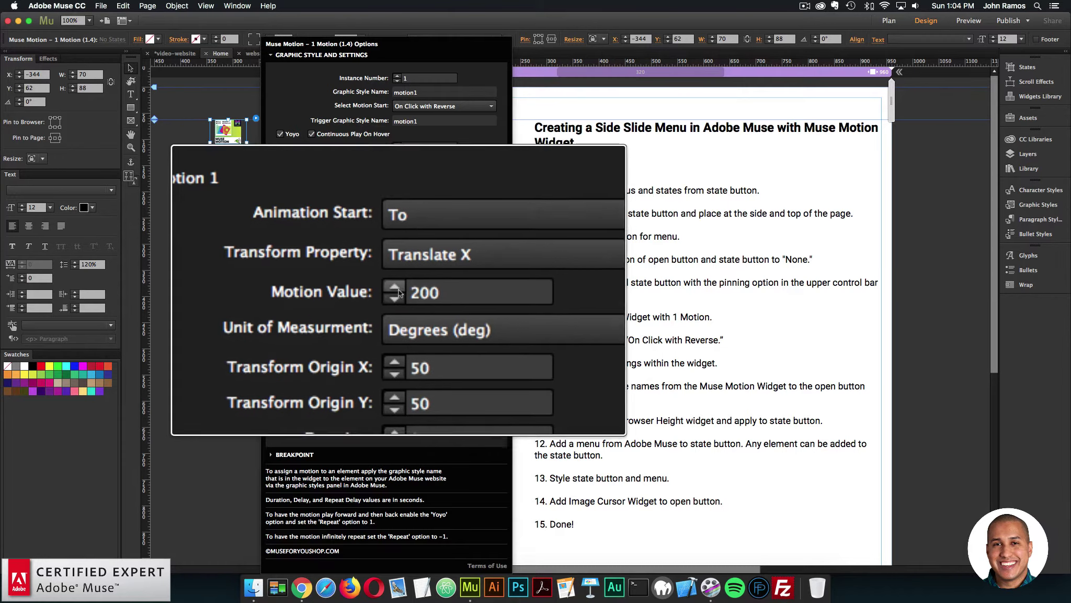
{"action": "left_click", "coordinate": [411, 305]}
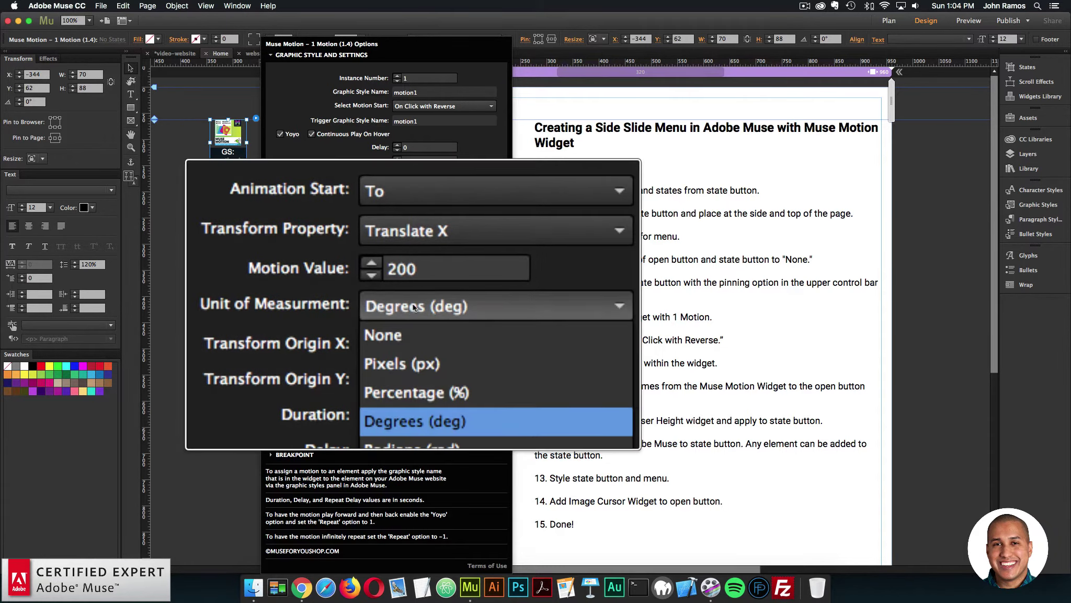
{"action": "left_click", "coordinate": [408, 328]}
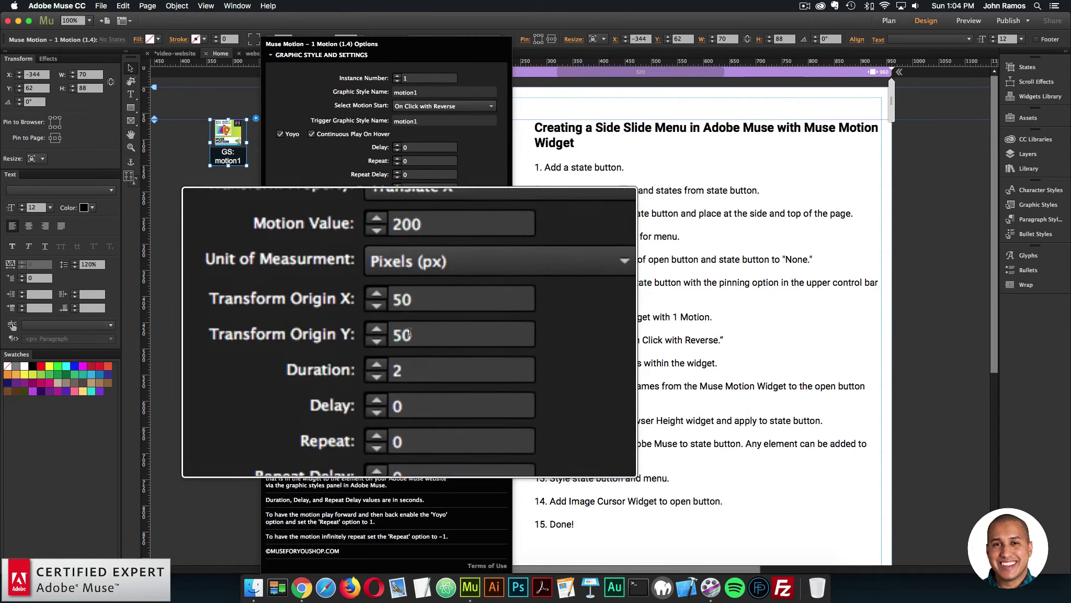
Set Motion 1's duration to 1 with the Power1 easing option and easeOut easing type, and close the widget options
{"action": "double_click", "coordinate": [408, 346]}
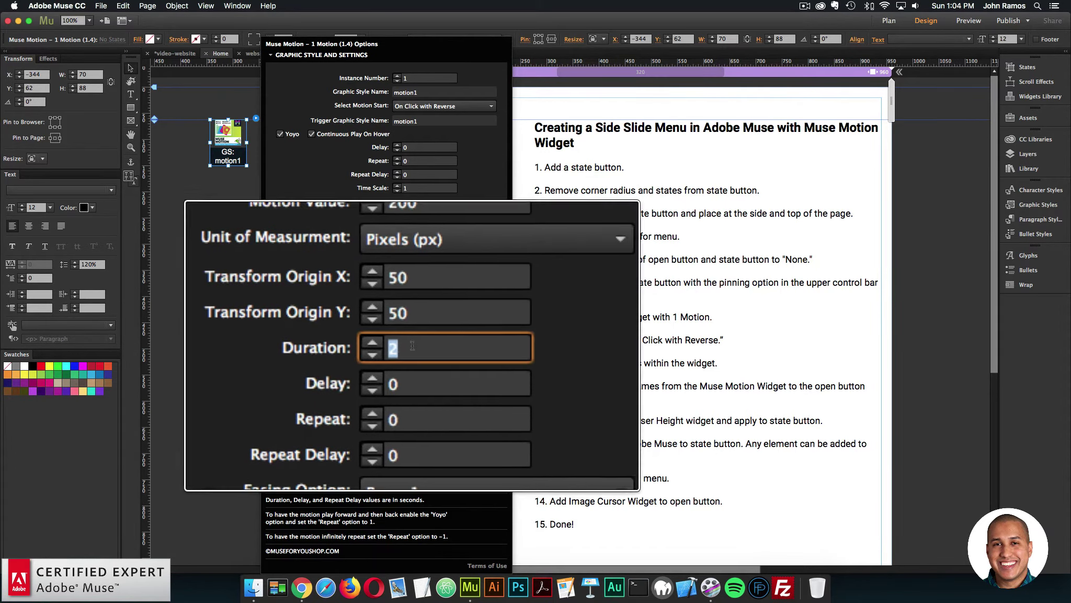
{"action": "type", "text": "1"}
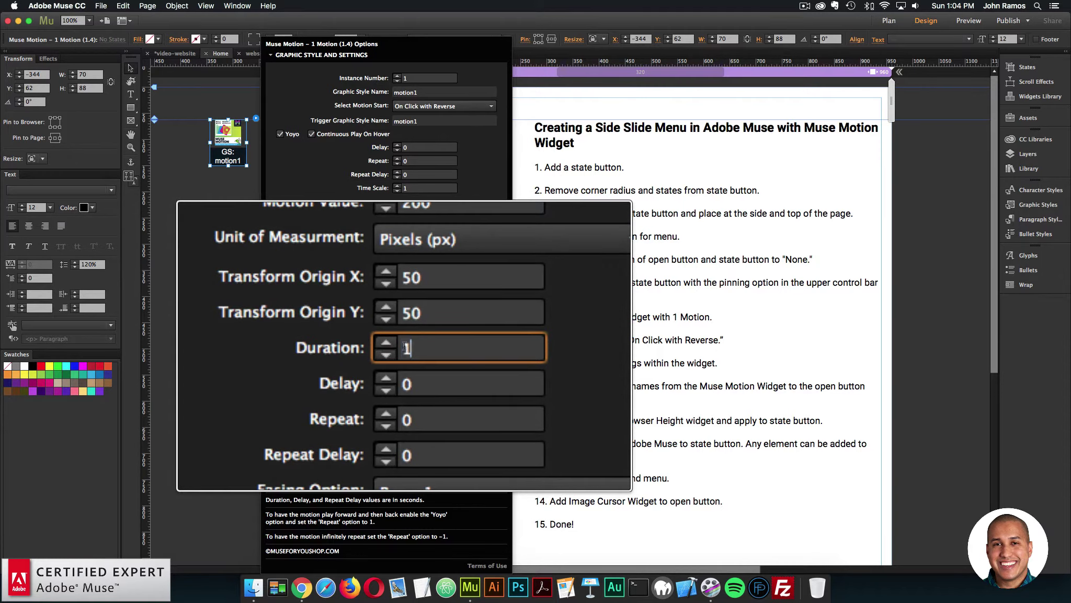
{"action": "key", "text": "Return"}
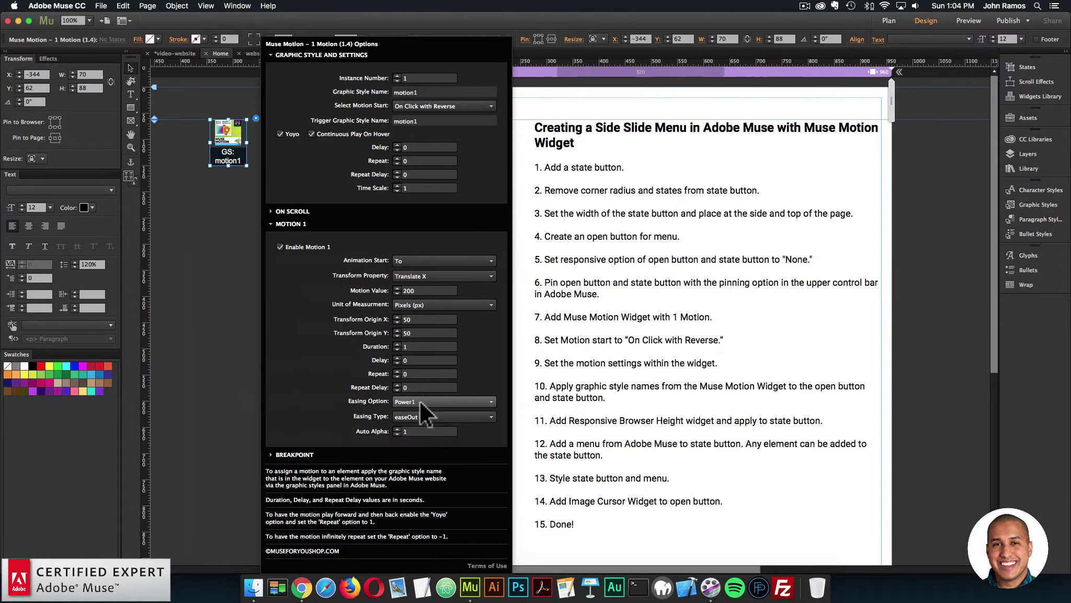
{"action": "left_click", "coordinate": [420, 401]}
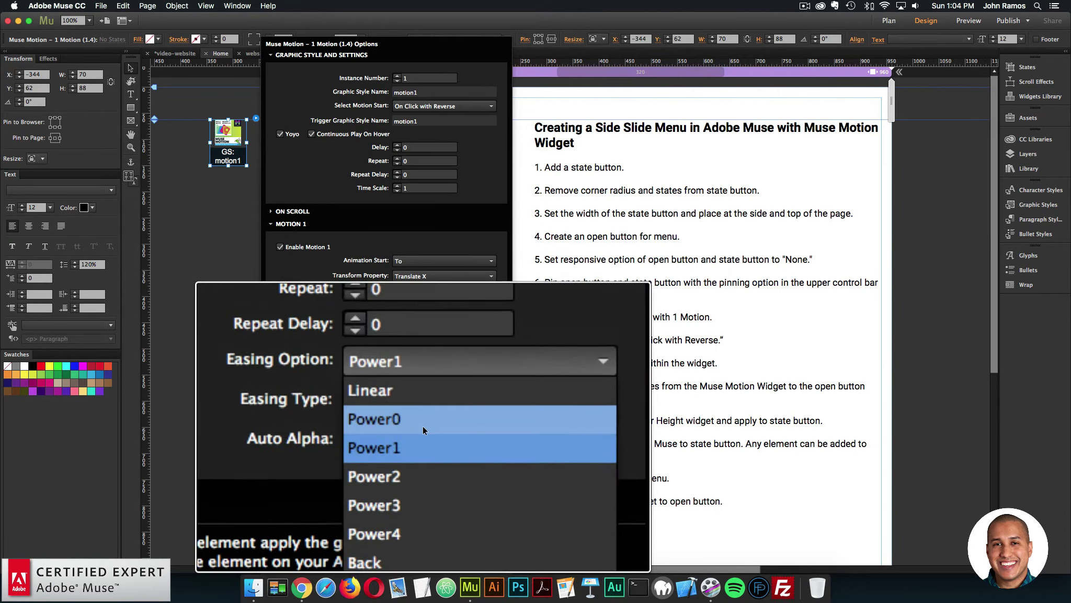
{"action": "left_click", "coordinate": [423, 402]}
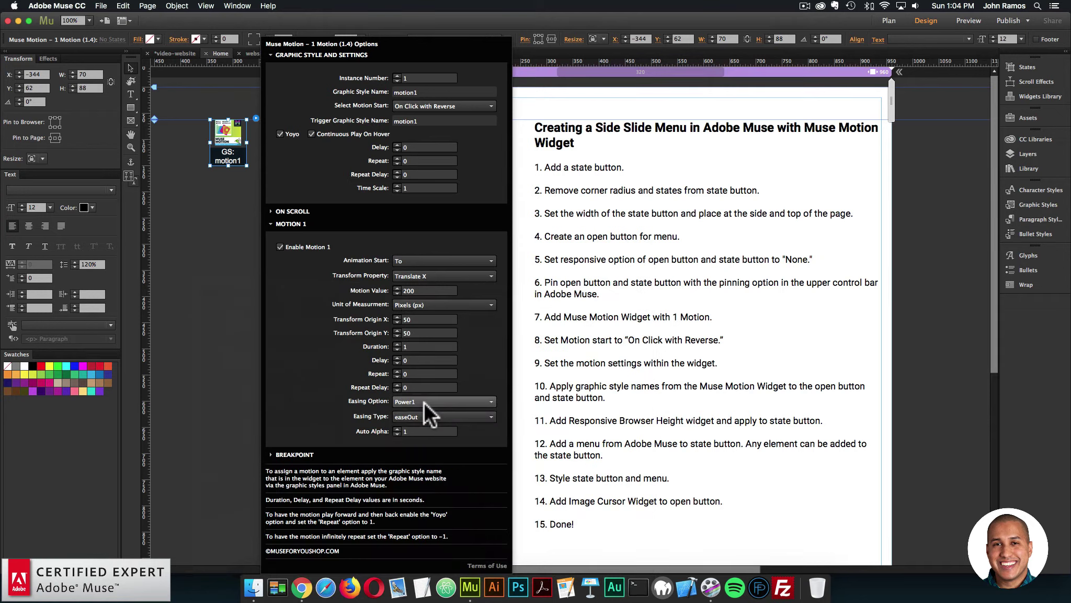
{"action": "left_click", "coordinate": [421, 413]}
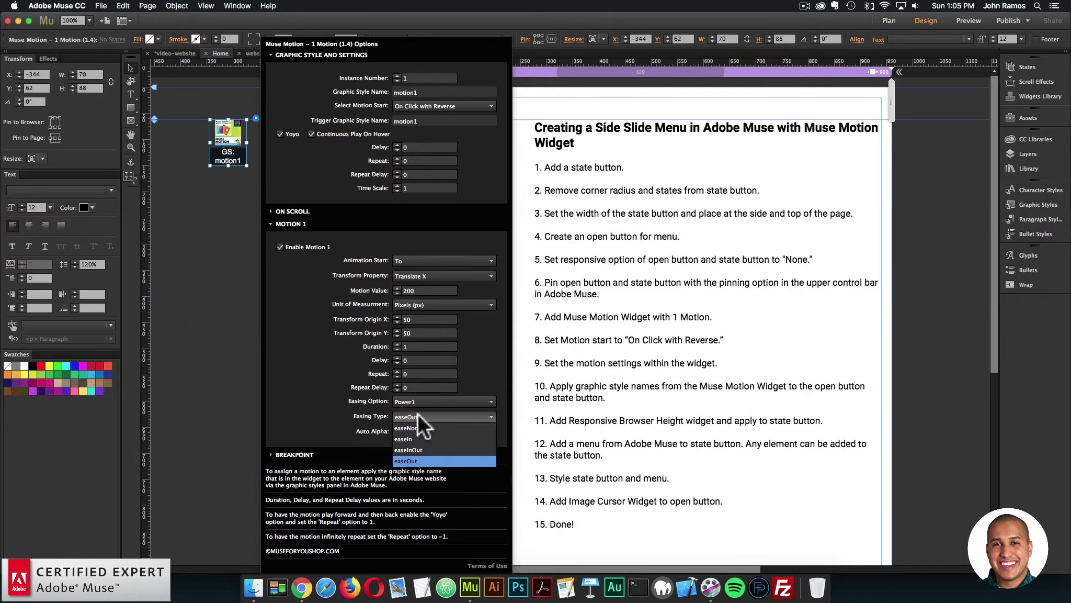
{"action": "left_click", "coordinate": [417, 414]}
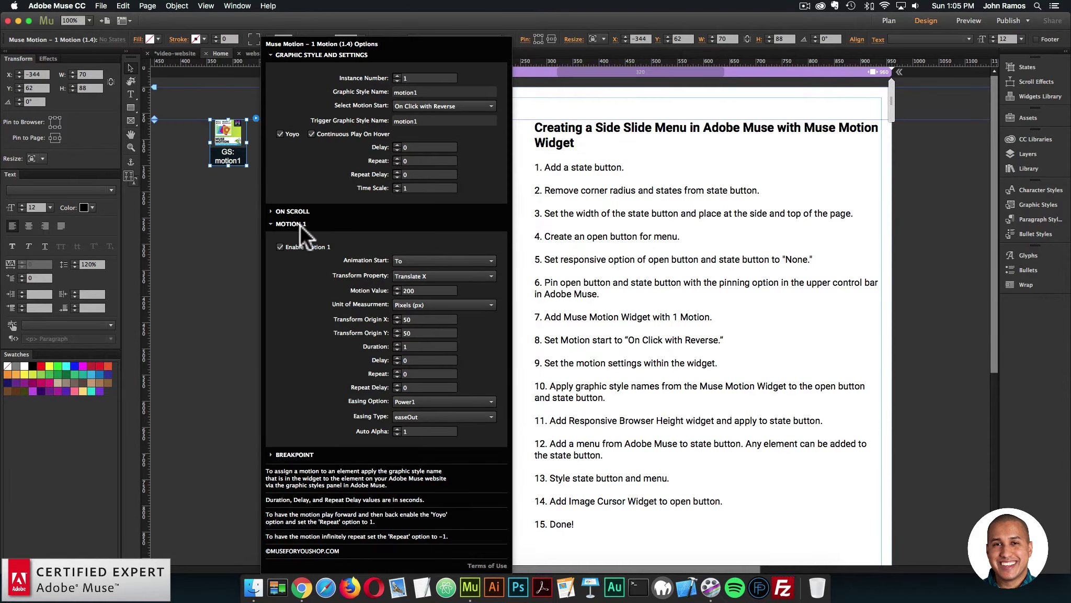
{"action": "key", "text": "Escape"}
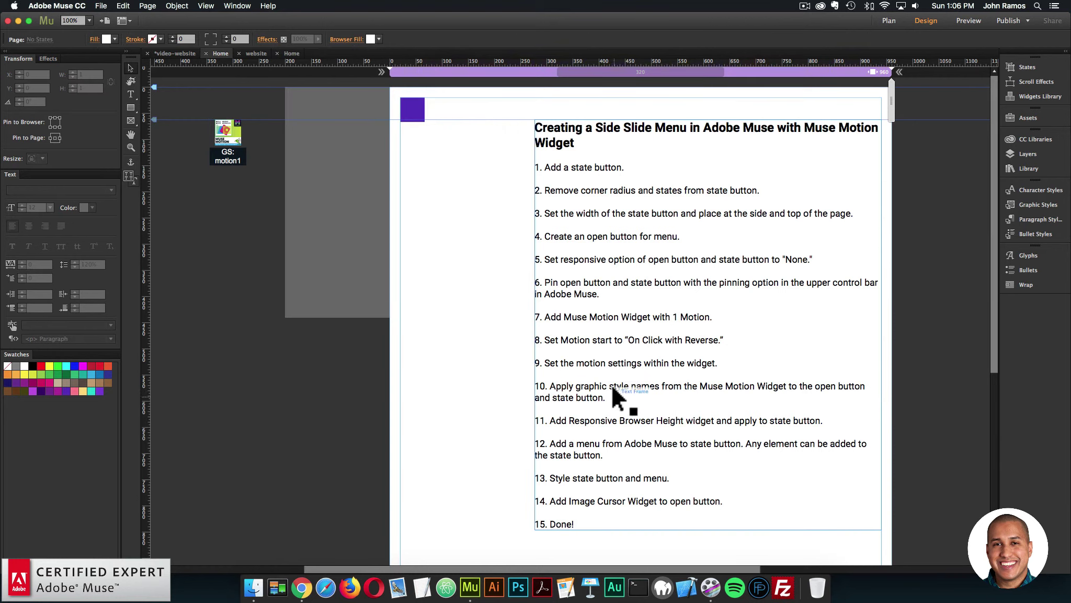
Set the Muse Motion widget's trigger graphic style name to trigger1 and close its options
{"action": "left_click", "coordinate": [233, 152]}
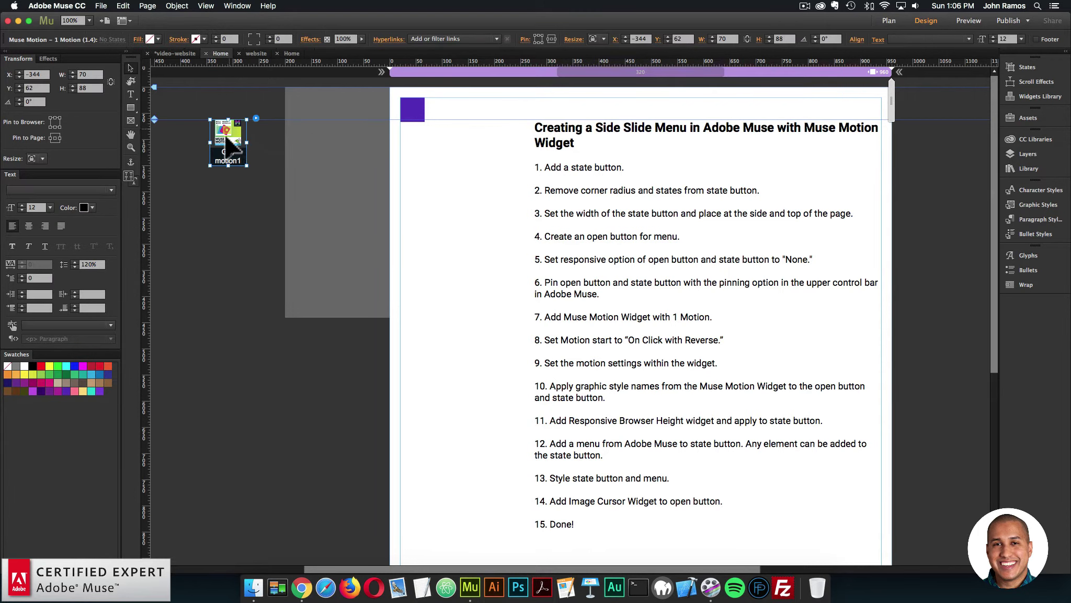
{"action": "left_click", "coordinate": [255, 118]}
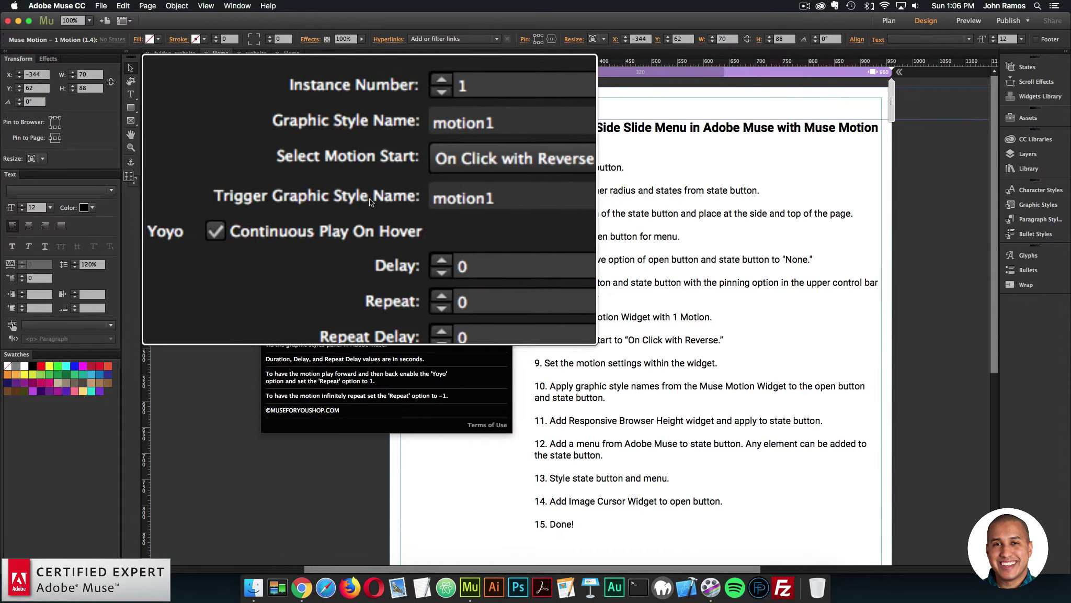
{"action": "left_click", "coordinate": [396, 172]}
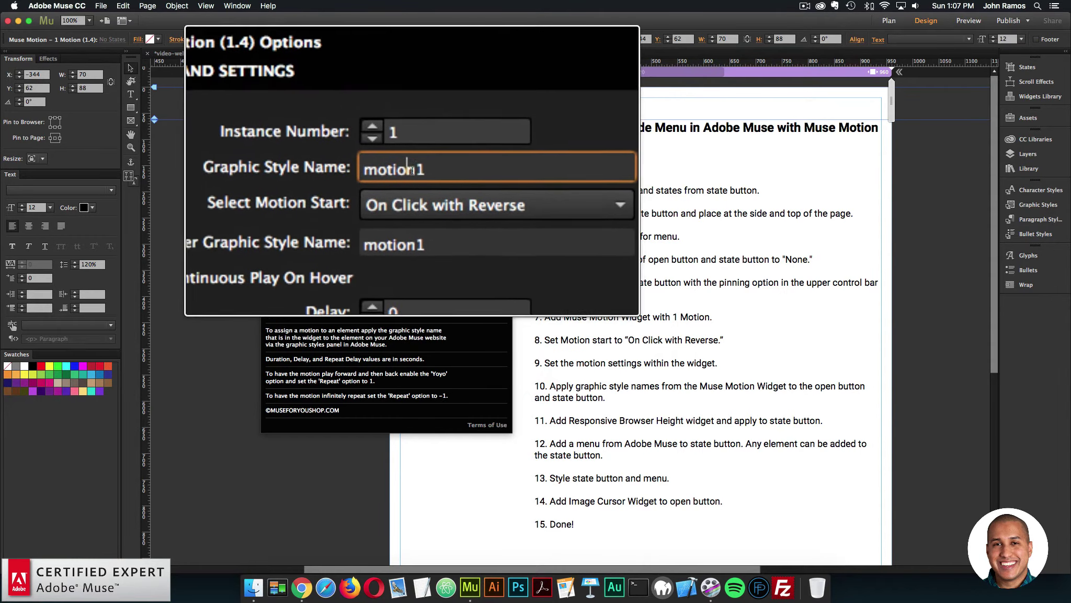
{"action": "left_click", "coordinate": [429, 244]}
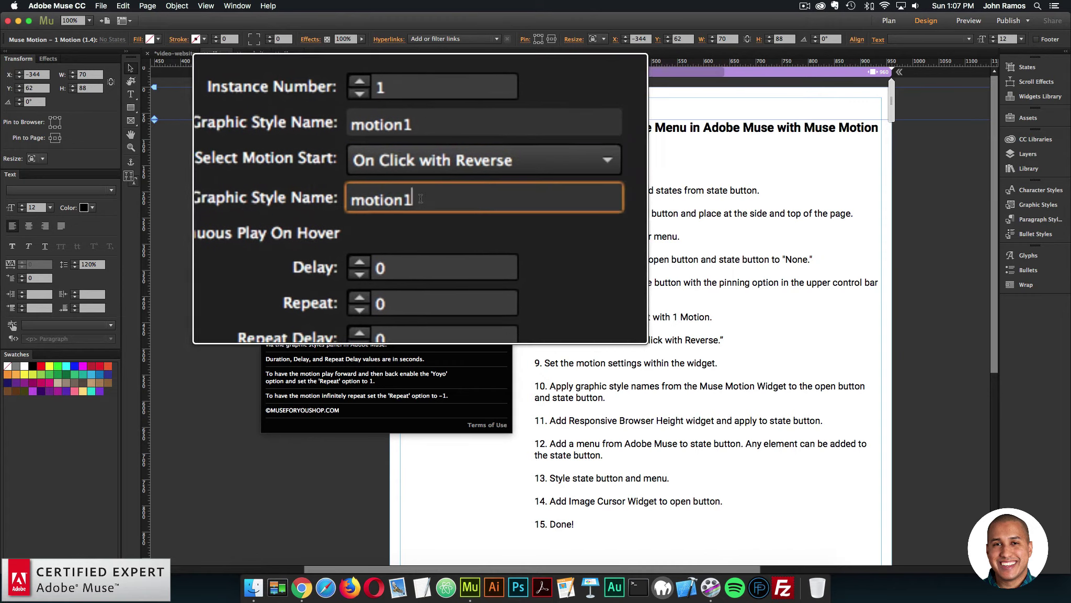
{"action": "left_click_drag", "start_coordinate": [421, 199], "coordinate": [389, 200]}
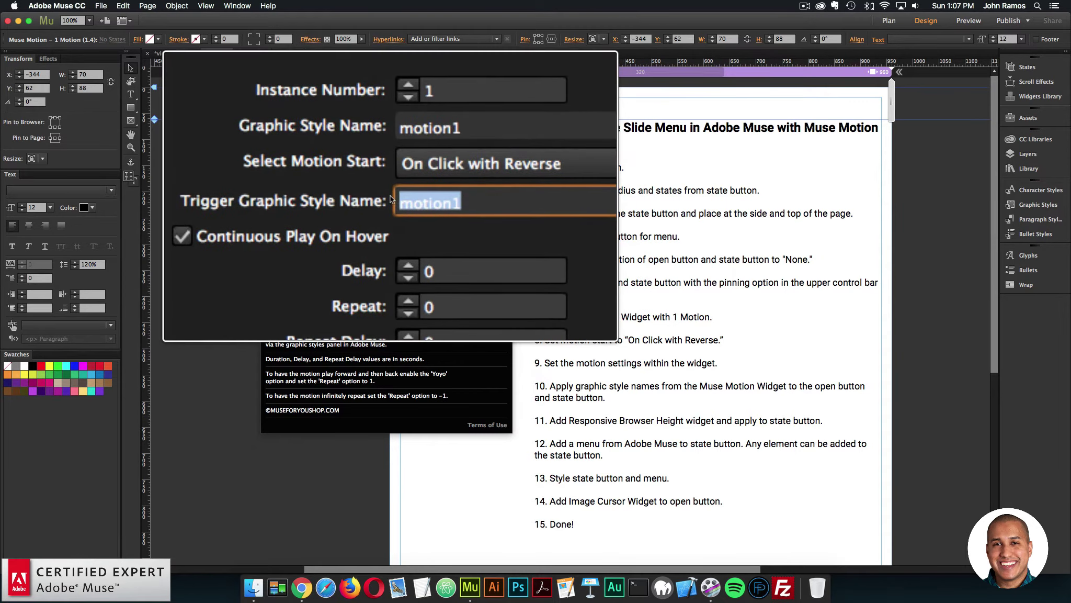
{"action": "type", "text": "trigger1"}
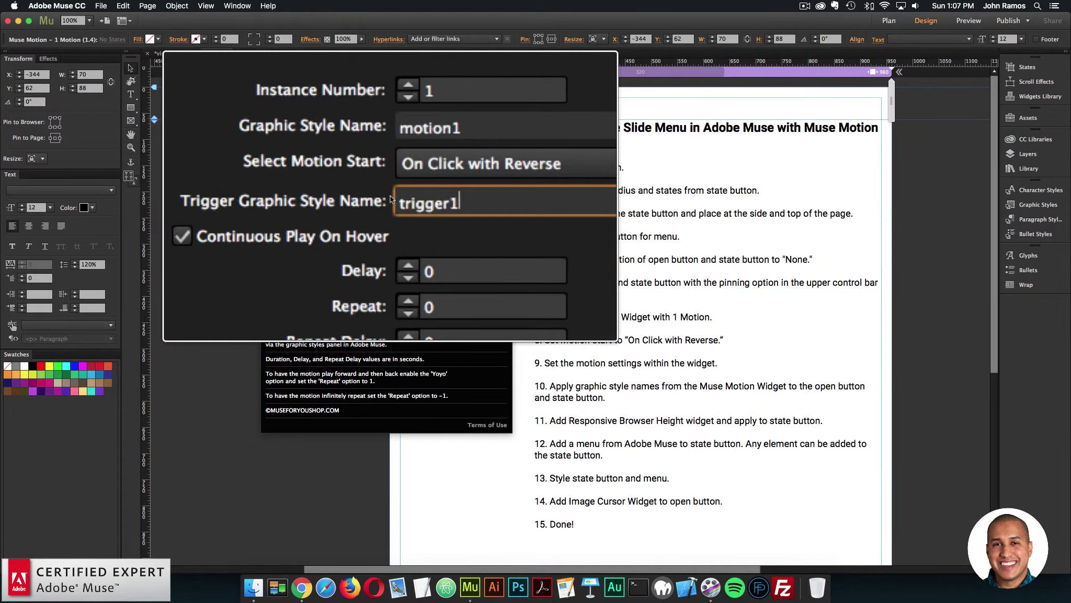
{"action": "key", "text": "Return"}
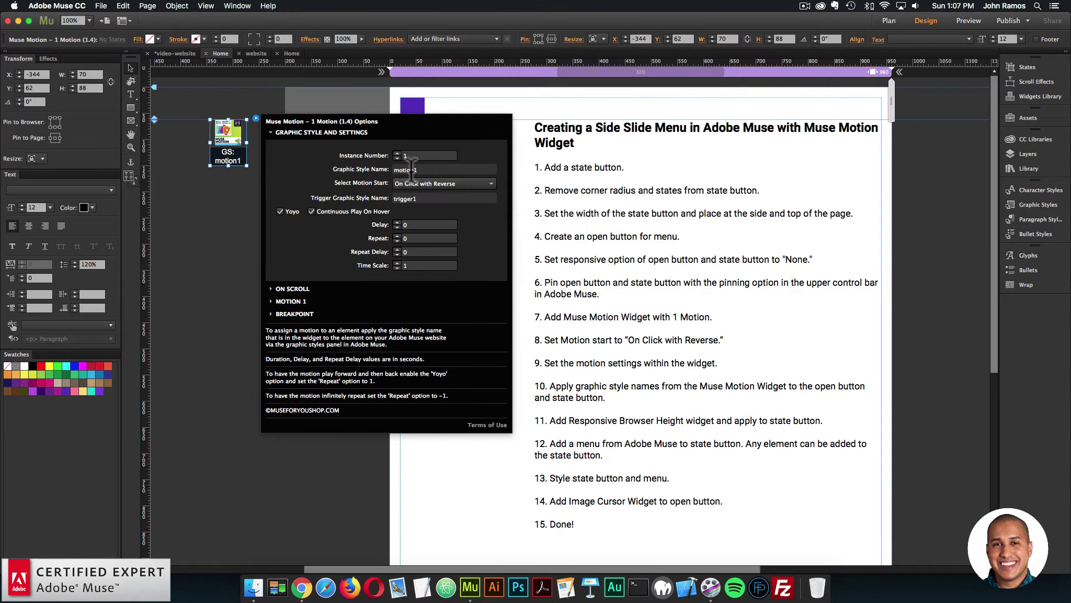
{"action": "left_click", "coordinate": [222, 229]}
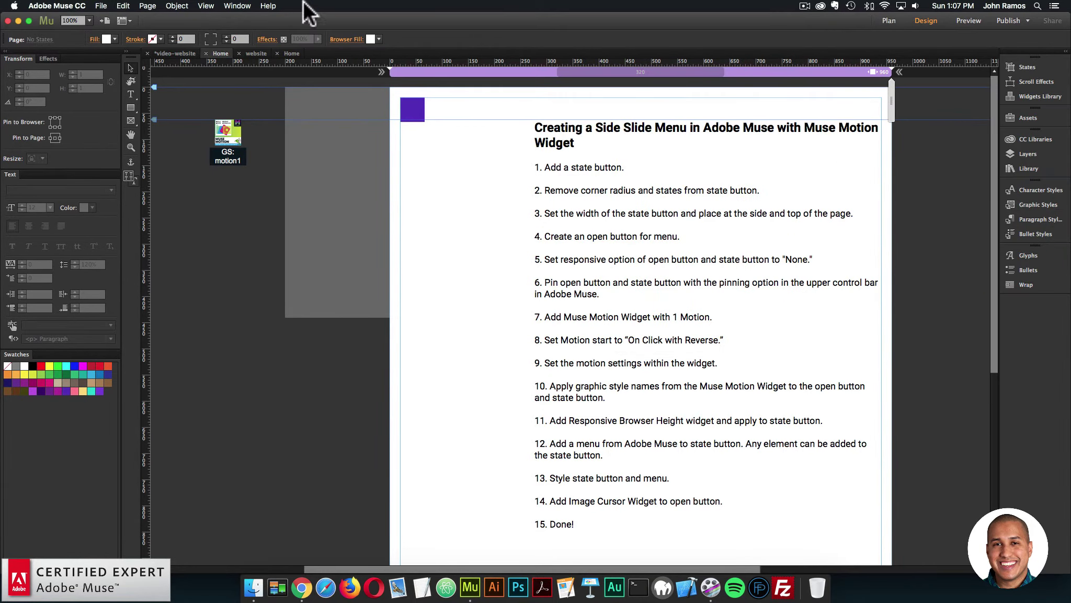
Create a graphic style from the purple open button and name it trigger1
{"action": "left_click", "coordinate": [239, 6]}
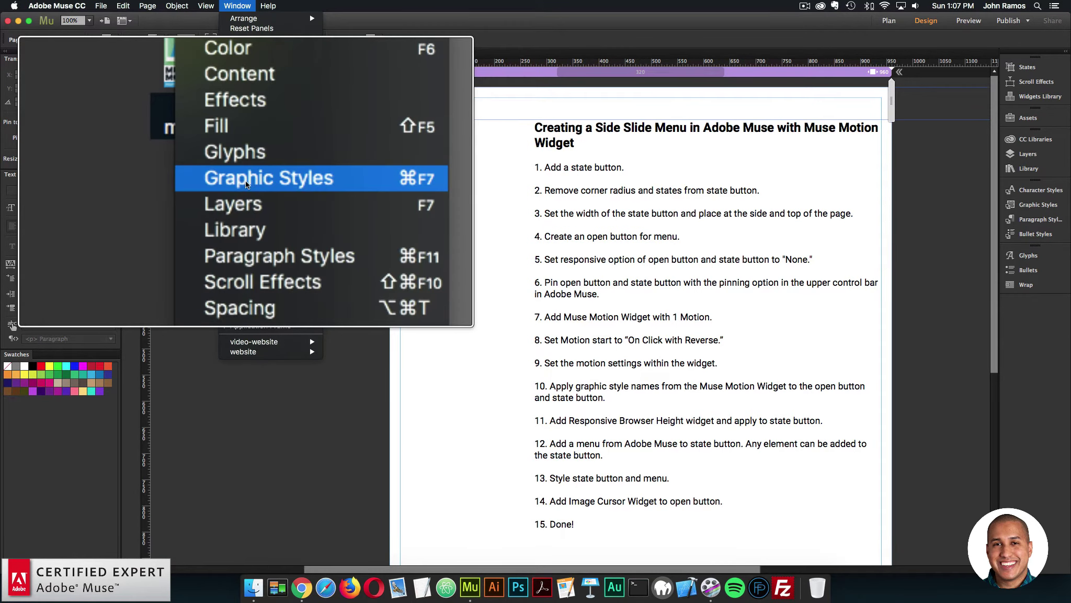
{"action": "left_click", "coordinate": [1033, 208]}
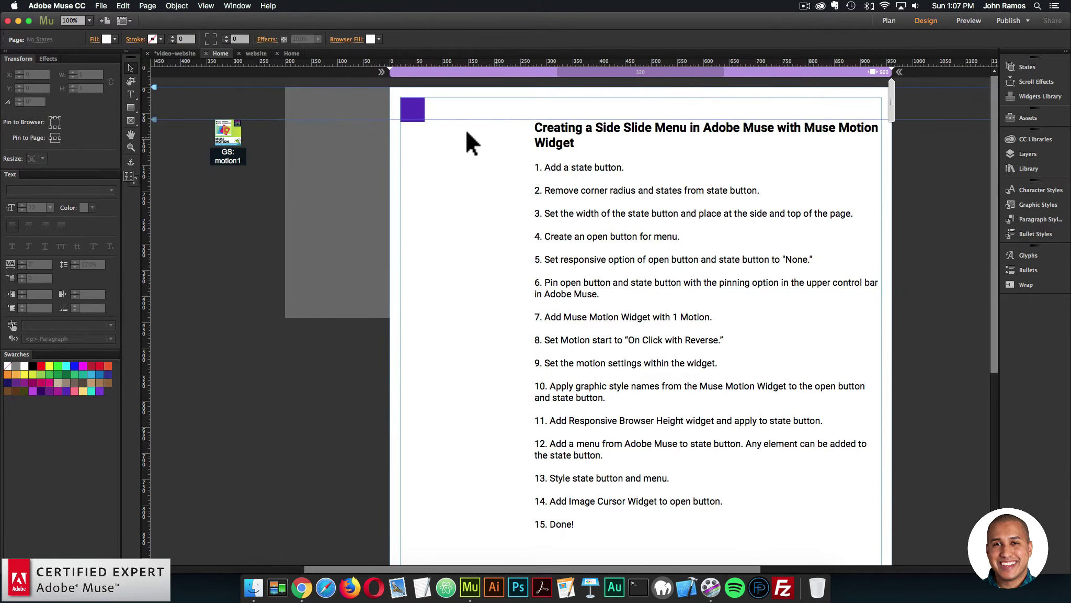
{"action": "left_click", "coordinate": [413, 107]}
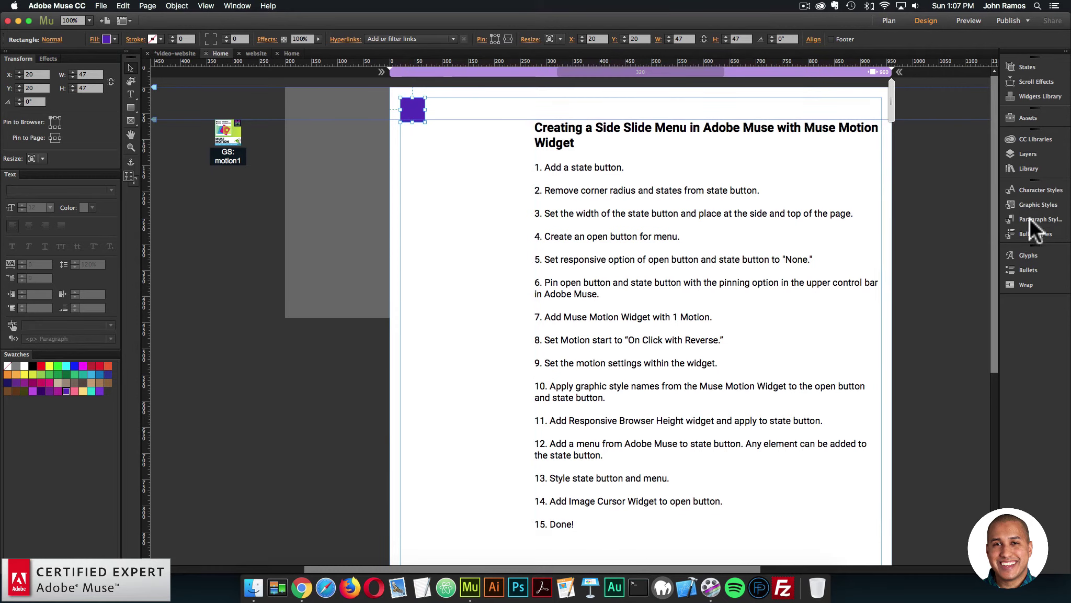
{"action": "left_click", "coordinate": [1048, 205]}
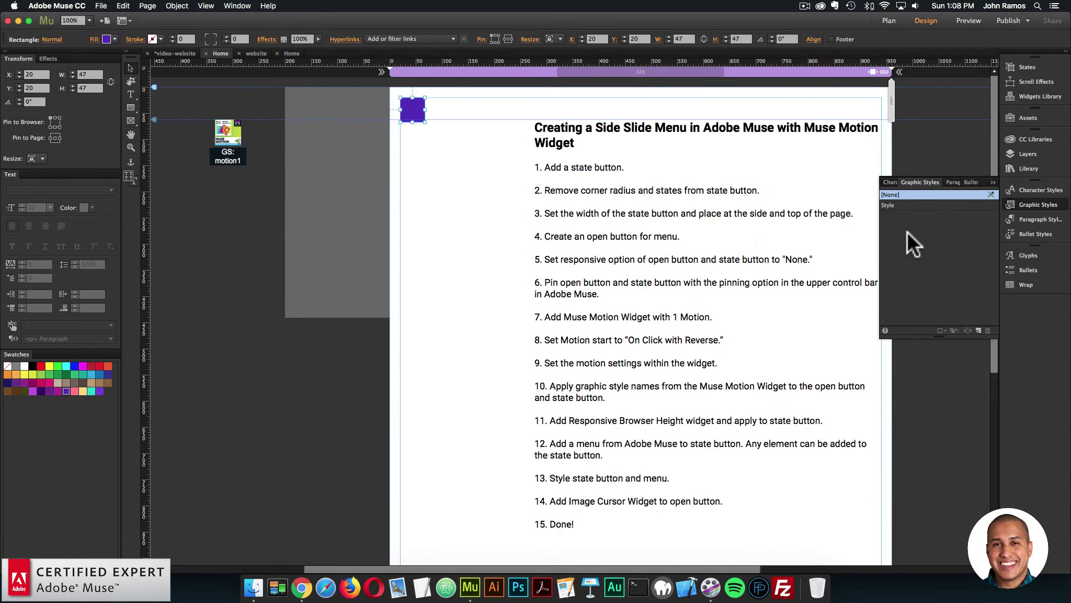
{"action": "mouse_move", "coordinate": [896, 204]}
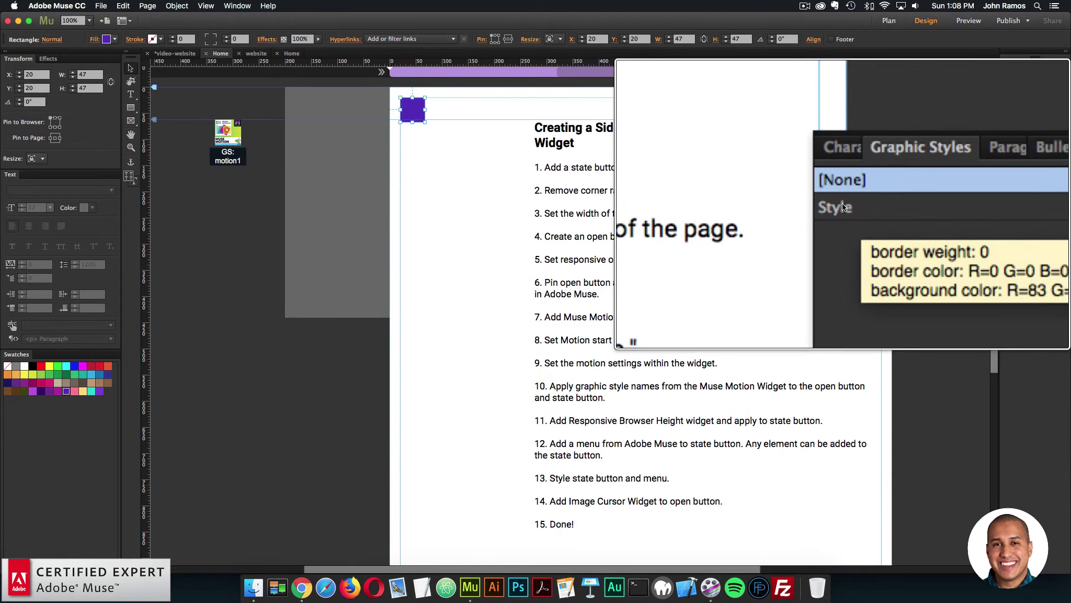
{"action": "left_click", "coordinate": [842, 206]}
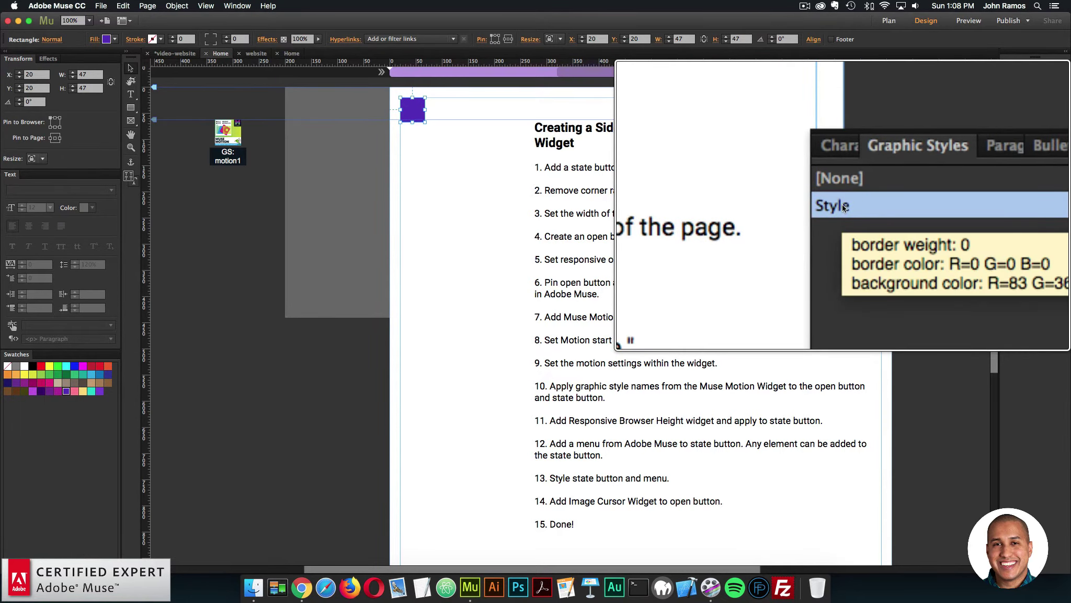
{"action": "double_click", "coordinate": [896, 204]}
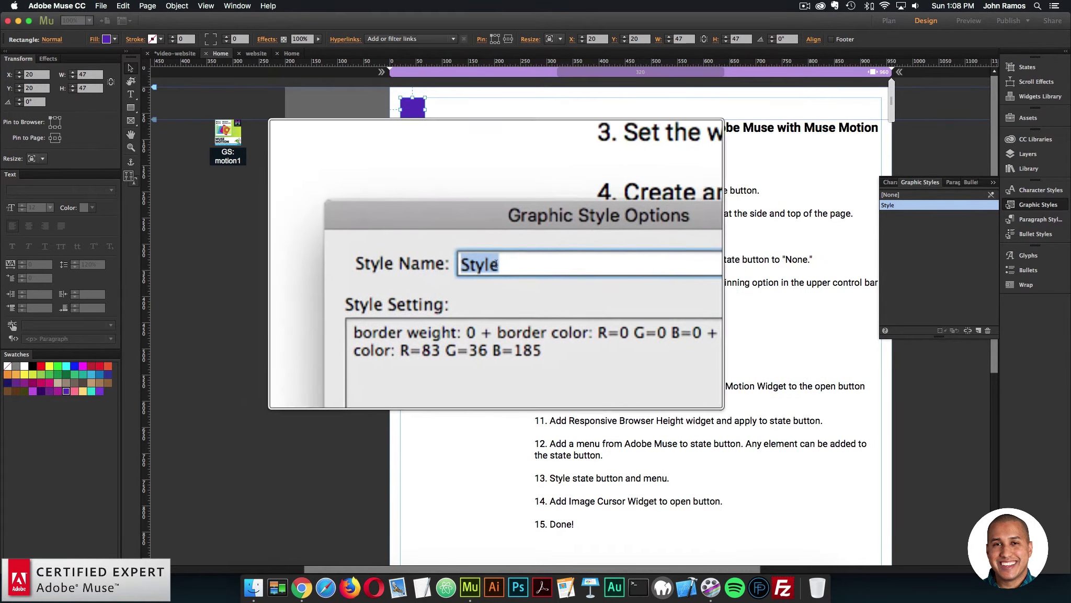
{"action": "type", "text": "trigger1"}
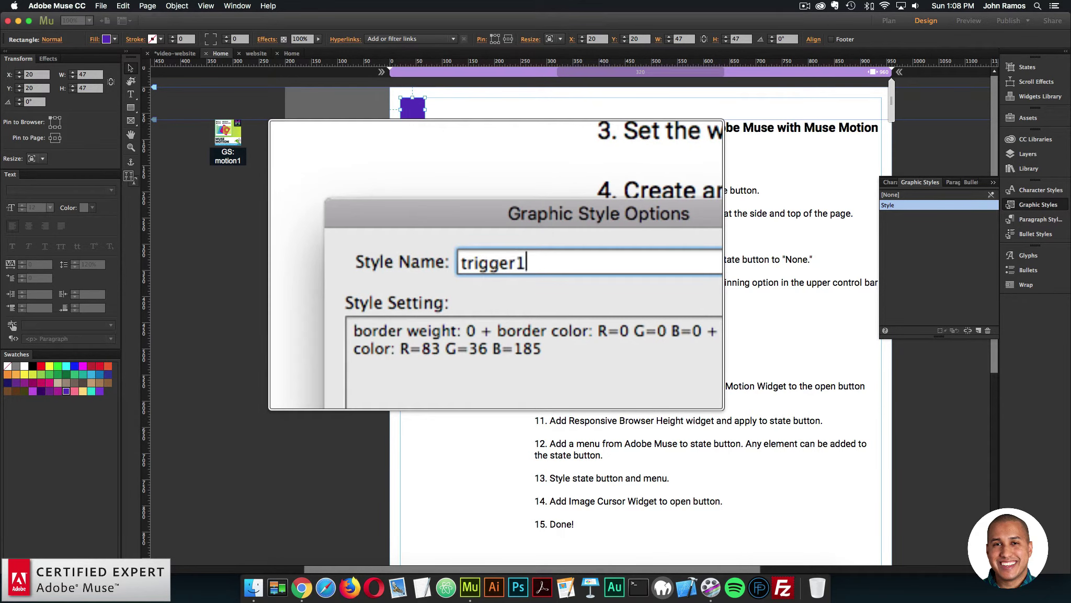
{"action": "key", "text": "Return"}
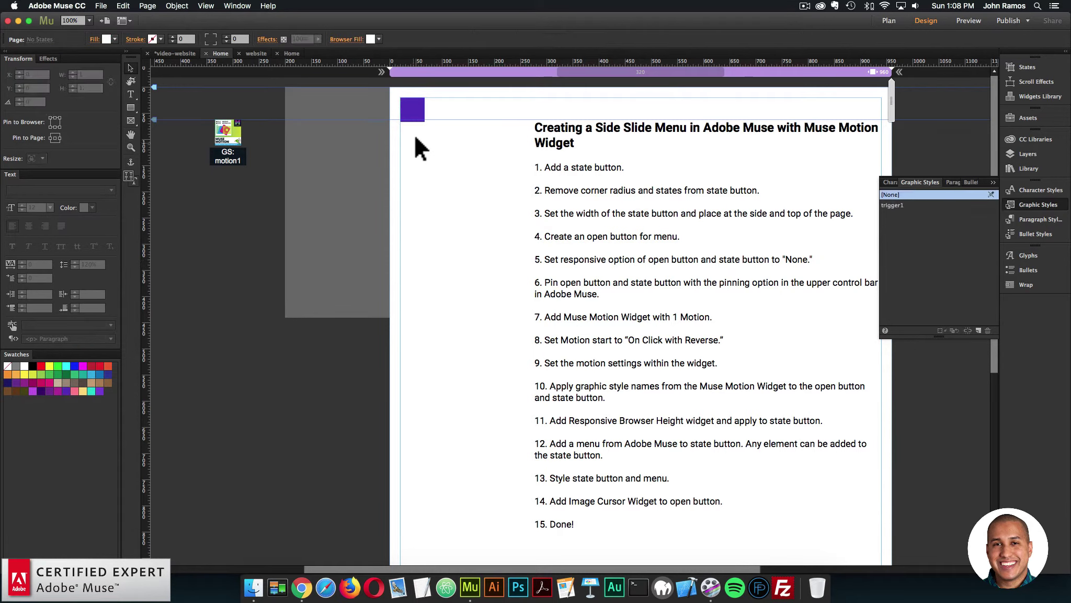
Create a graphic style from the gray state button and name it motion1
{"action": "left_click", "coordinate": [317, 168]}
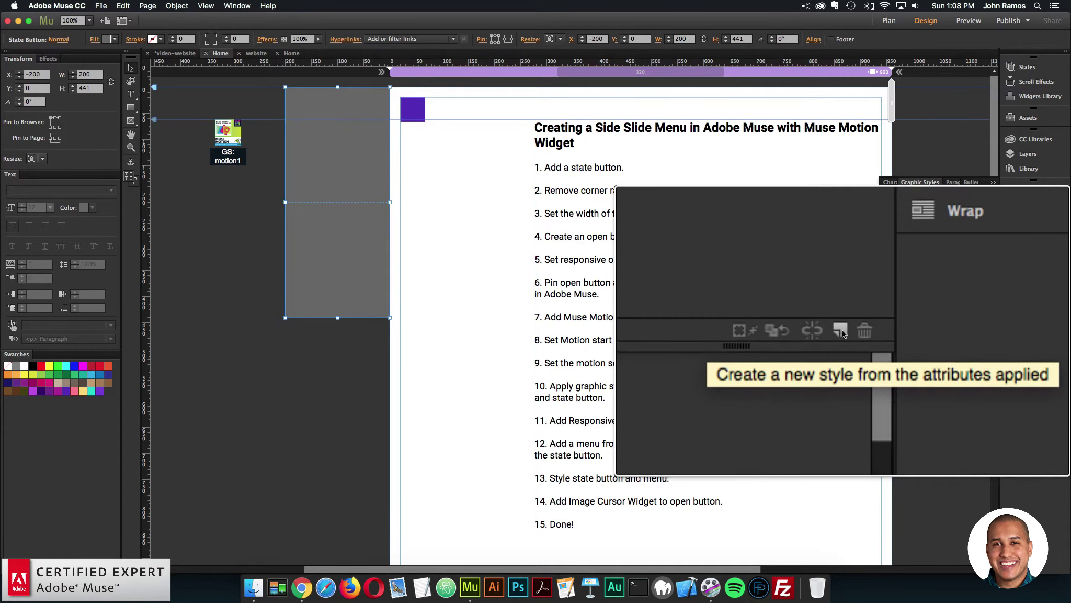
{"action": "left_click", "coordinate": [978, 331]}
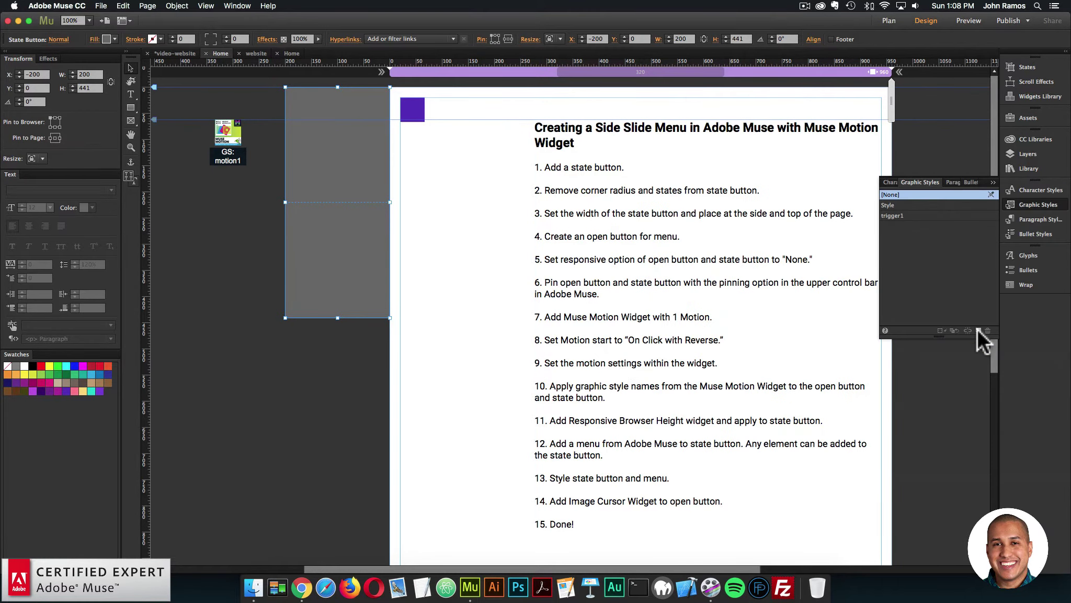
{"action": "left_click", "coordinate": [892, 204]}
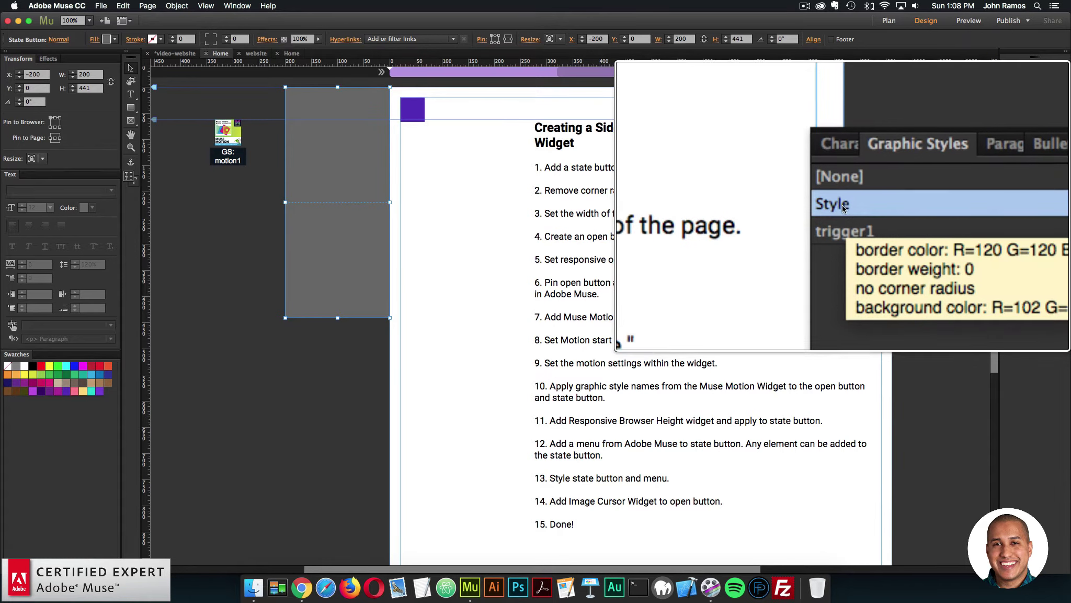
{"action": "double_click", "coordinate": [889, 205]}
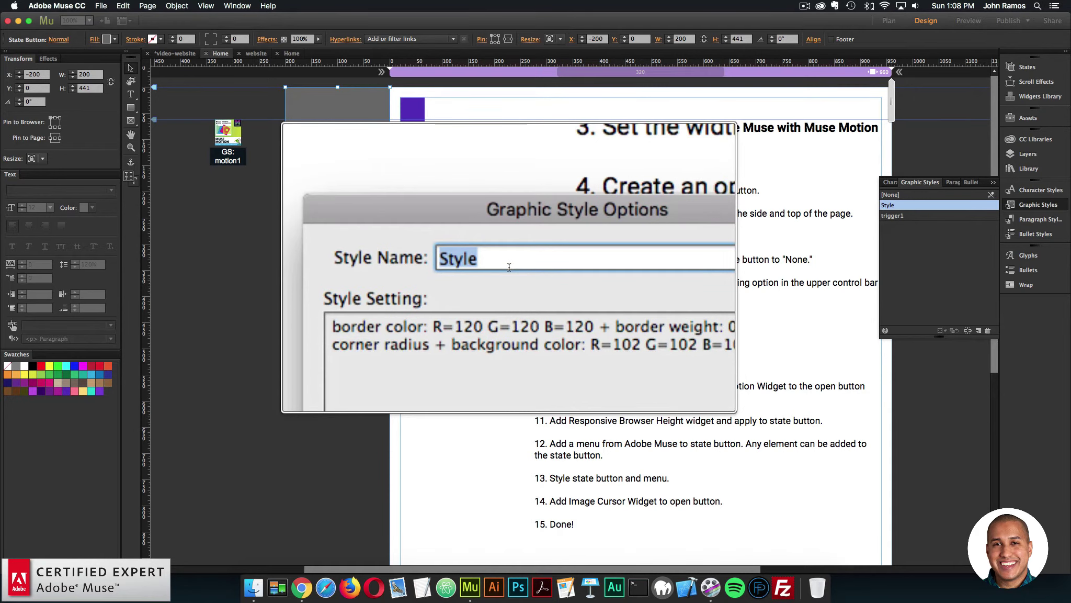
{"action": "type", "text": "motion1"}
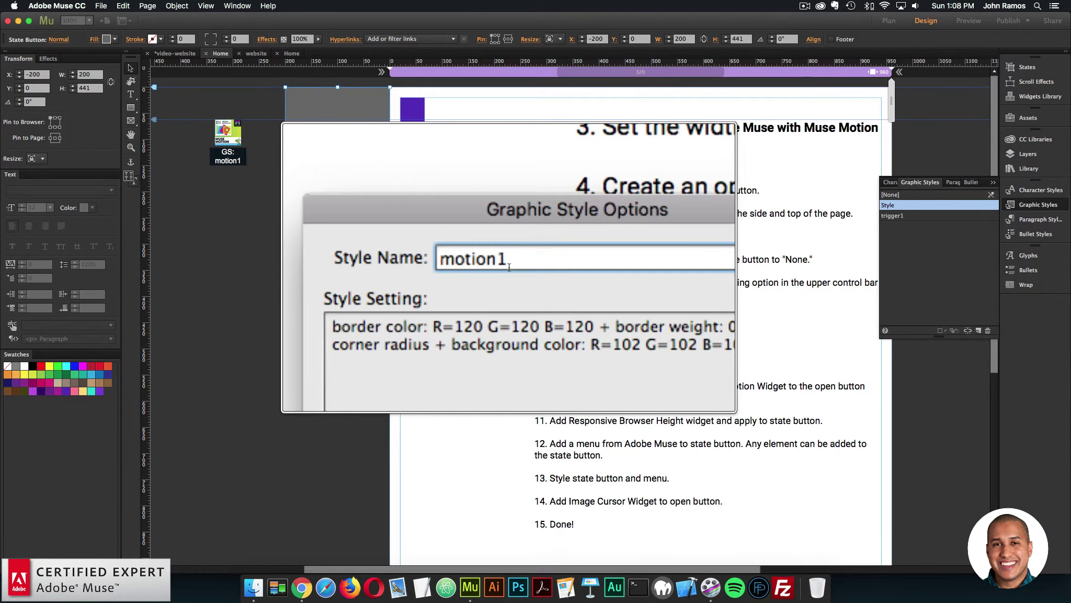
{"action": "left_click", "coordinate": [607, 344]}
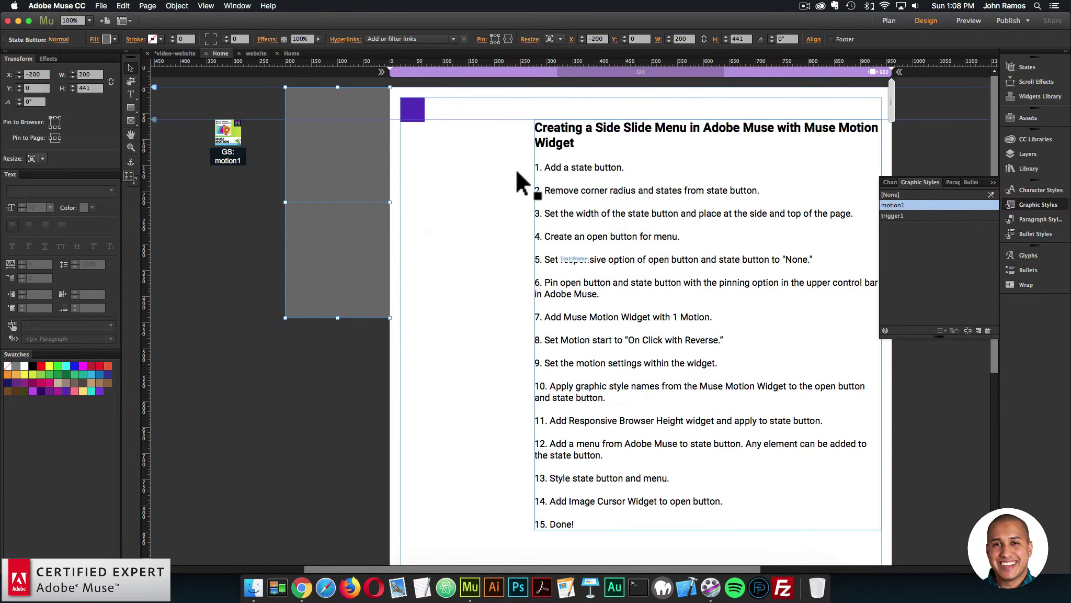
Check which graphic styles are assigned to the purple open button and the gray state button
{"action": "left_click", "coordinate": [416, 115]}
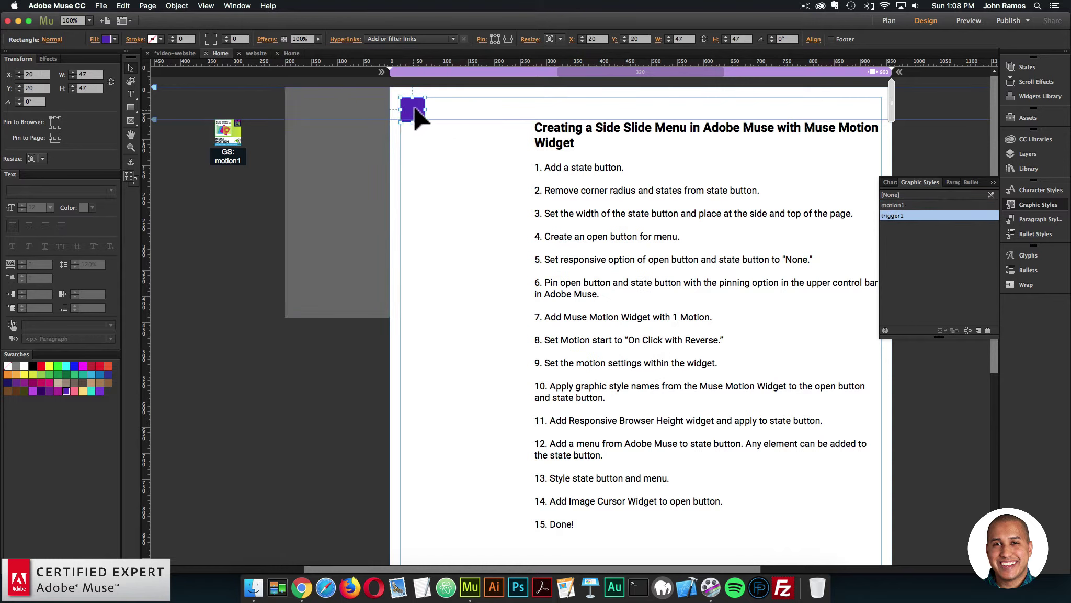
{"action": "left_click", "coordinate": [331, 168]}
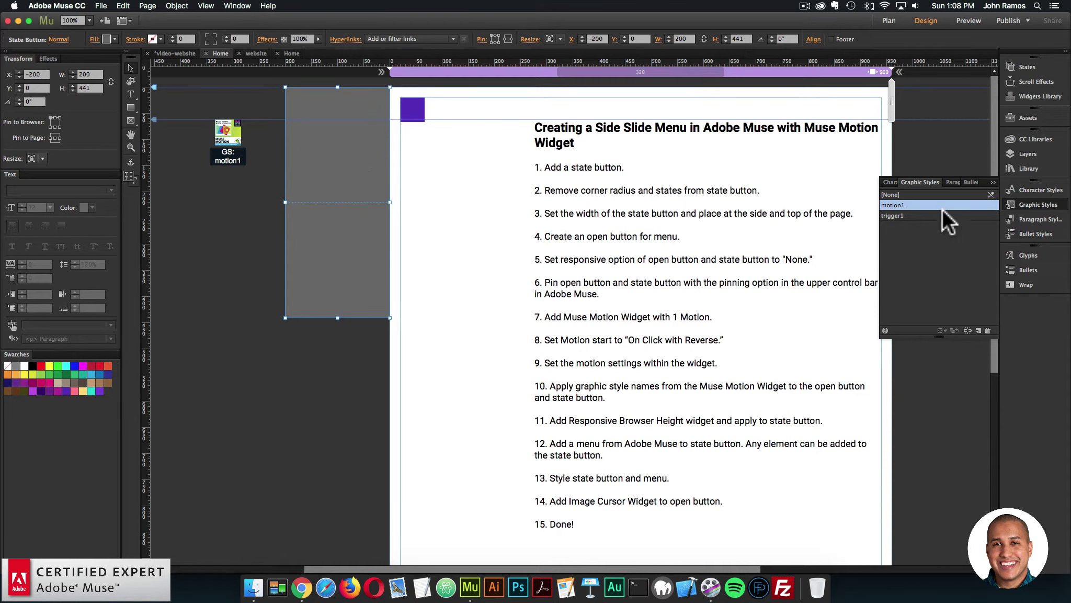
{"action": "mouse_move", "coordinate": [949, 211]}
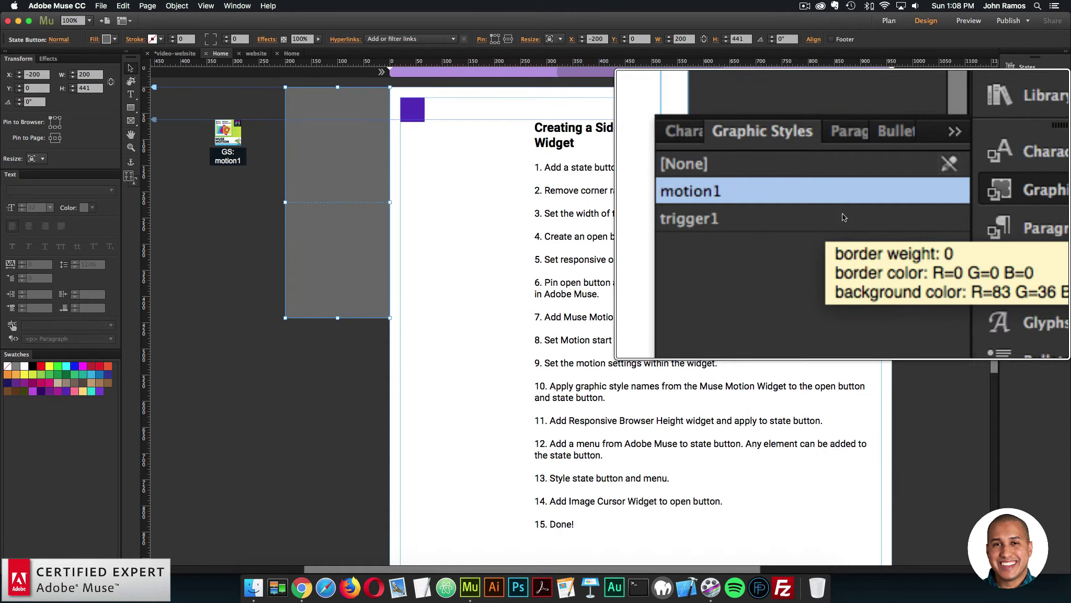
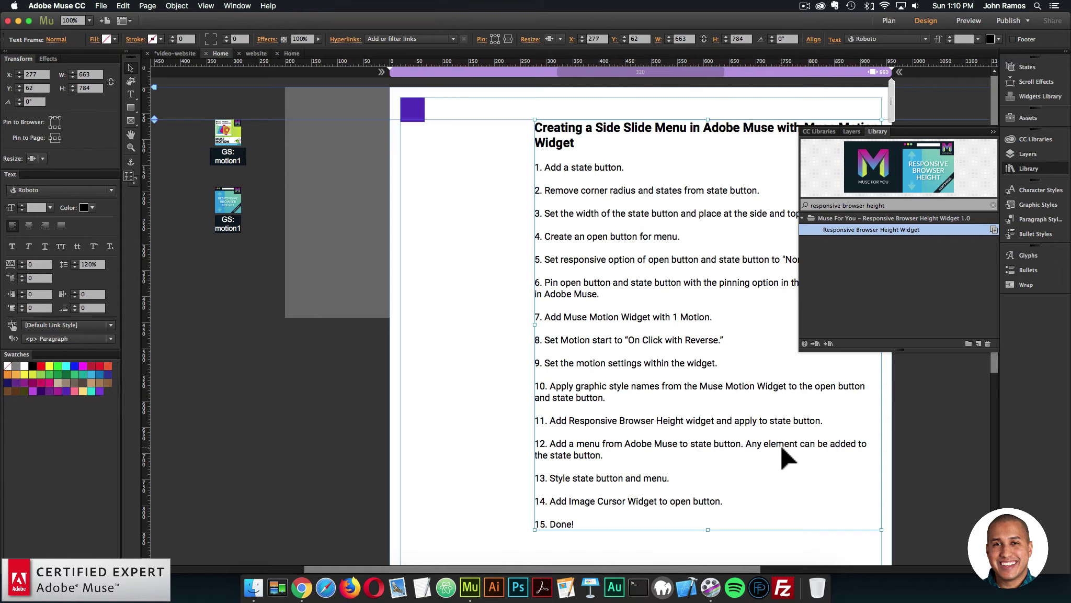
Insert a vertical menu widget on the page beside the state button and set its menu type to Manual
{"action": "left_click", "coordinate": [325, 364]}
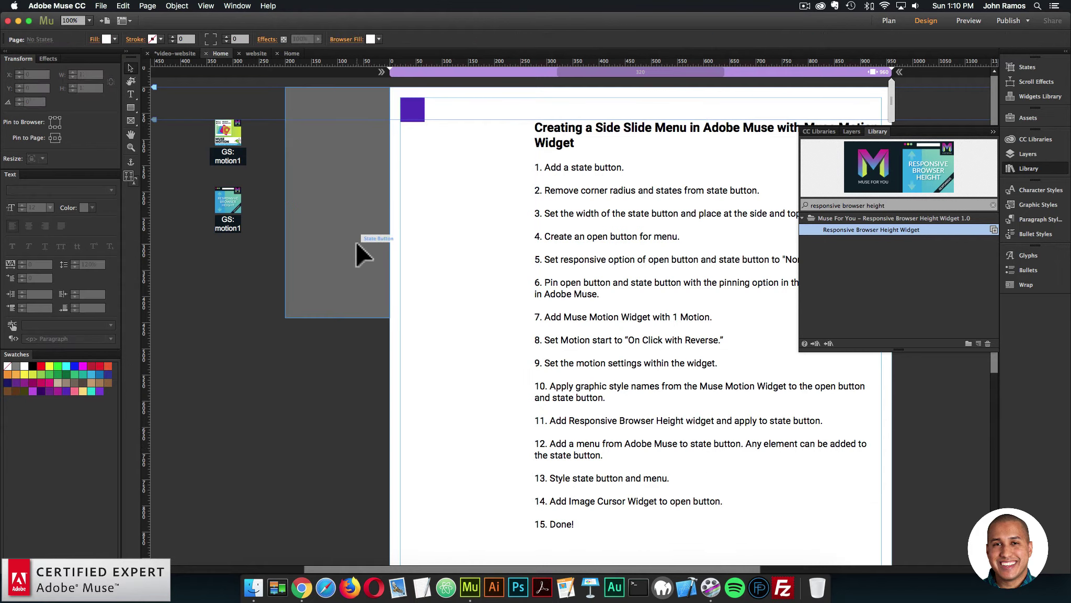
{"action": "left_click", "coordinate": [356, 243]}
{"action": "left_click", "coordinate": [177, 6]}
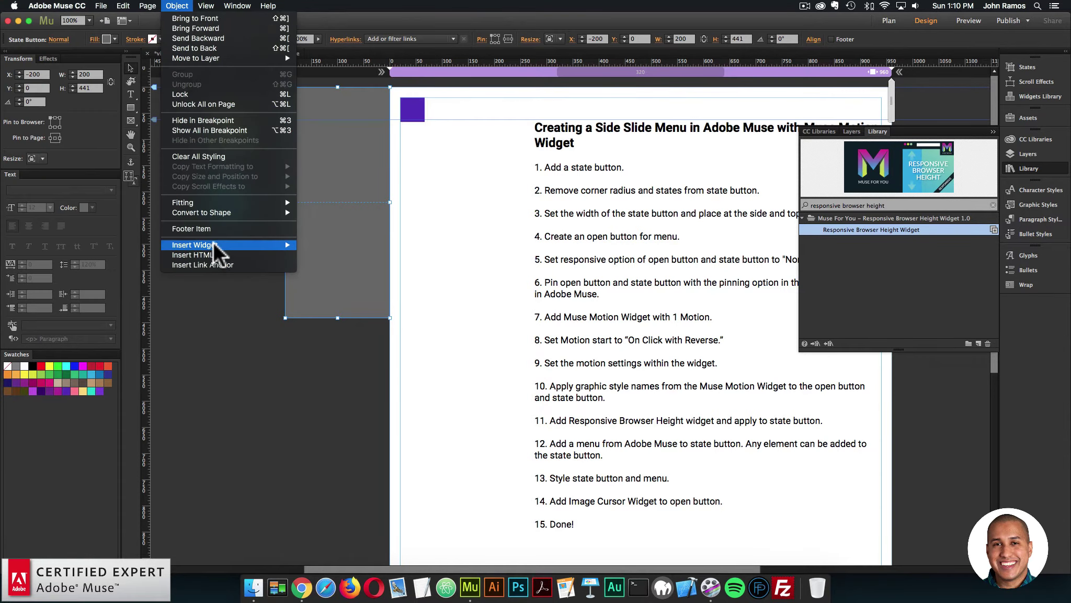
{"action": "mouse_move", "coordinate": [213, 242]}
{"action": "mouse_move", "coordinate": [327, 275]}
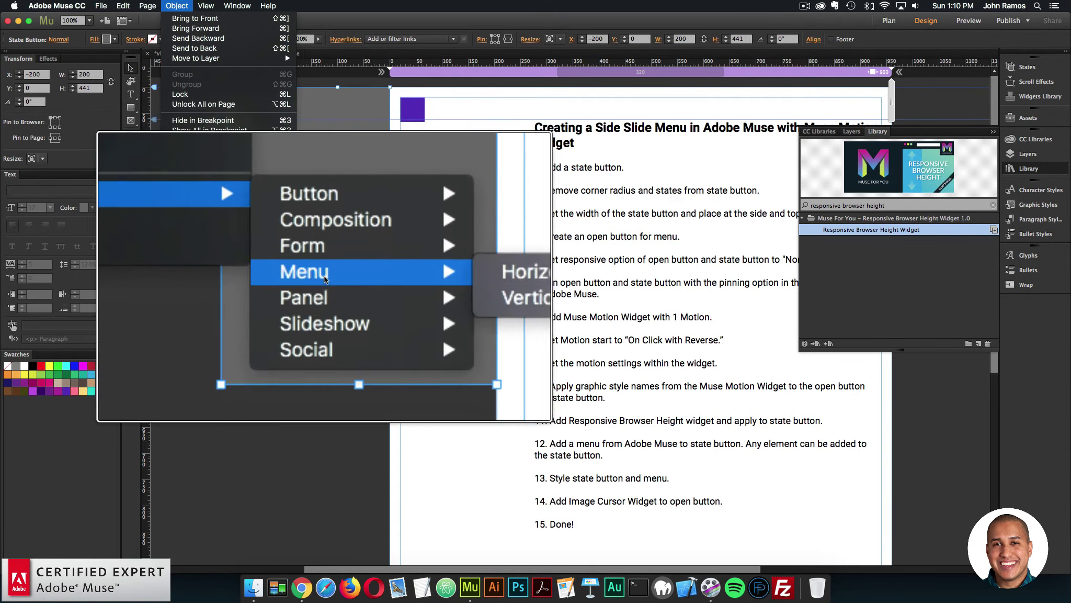
{"action": "left_click", "coordinate": [406, 284]}
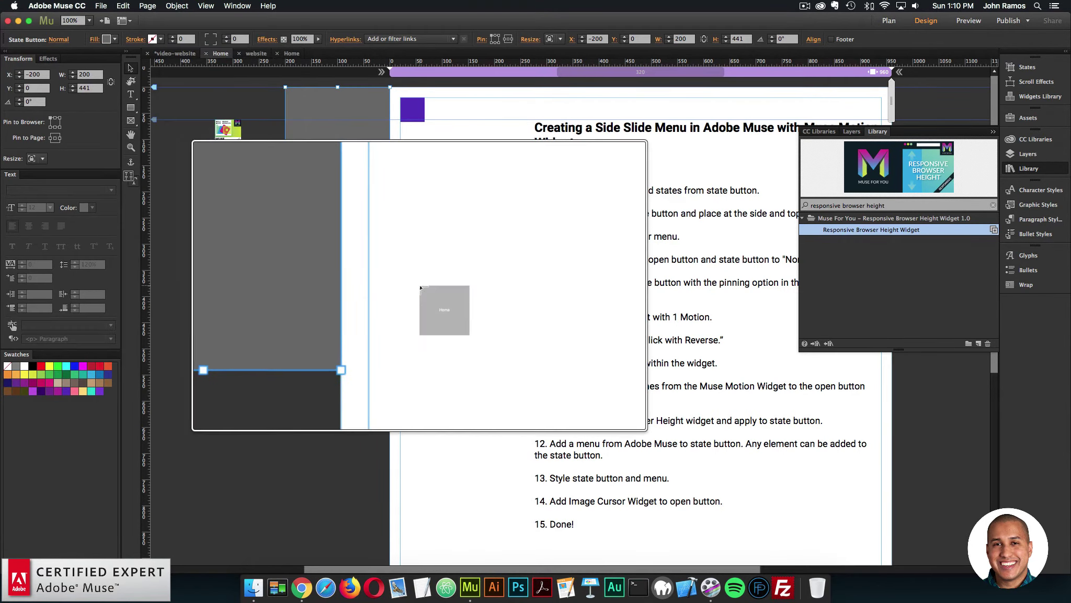
{"action": "left_click", "coordinate": [431, 231]}
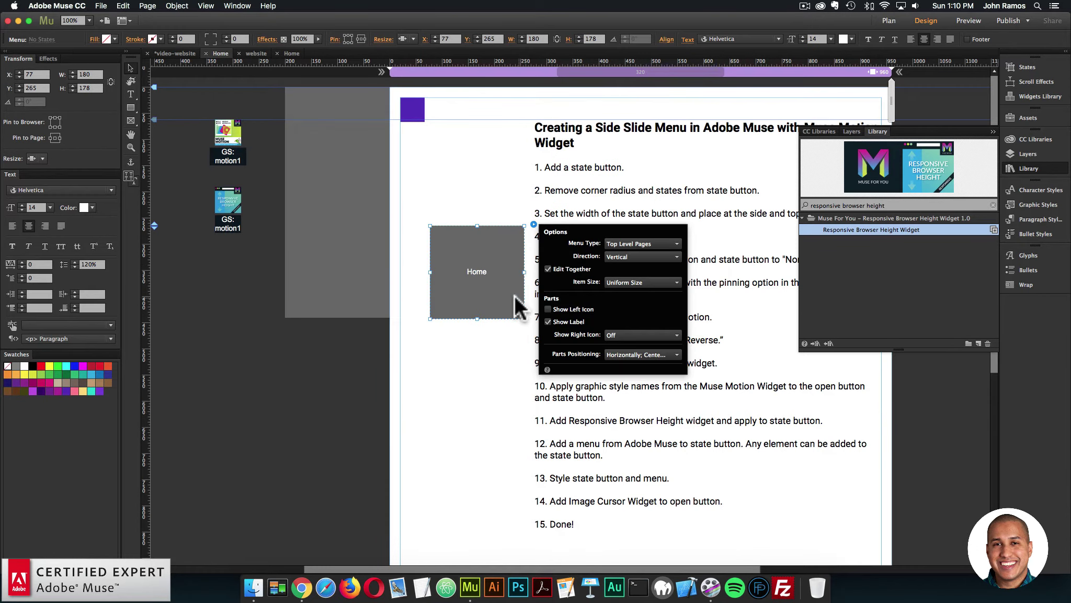
{"action": "left_click", "coordinate": [643, 243]}
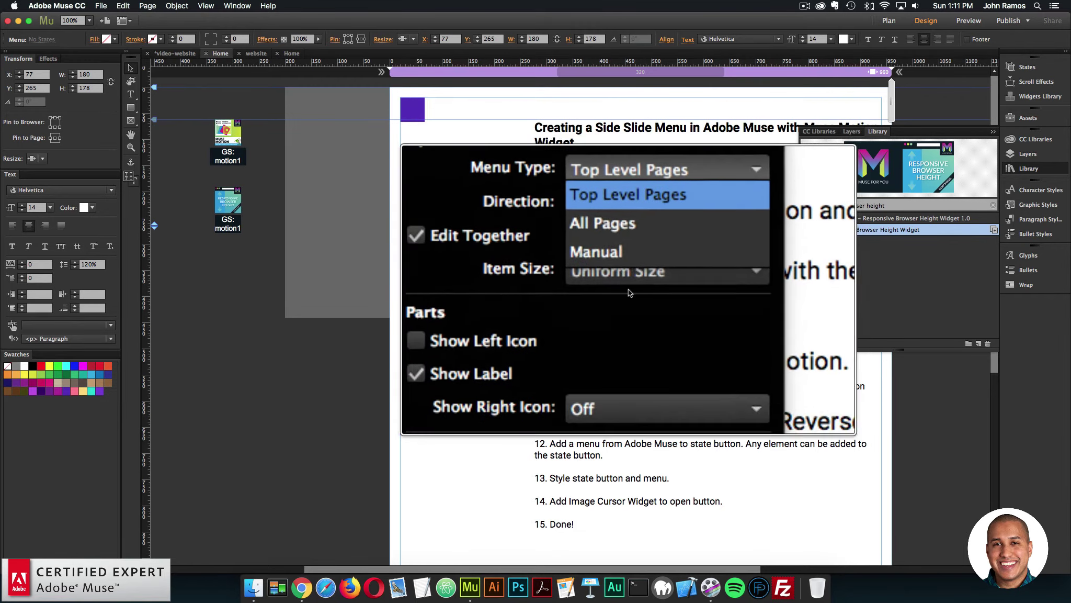
{"action": "left_click", "coordinate": [630, 253]}
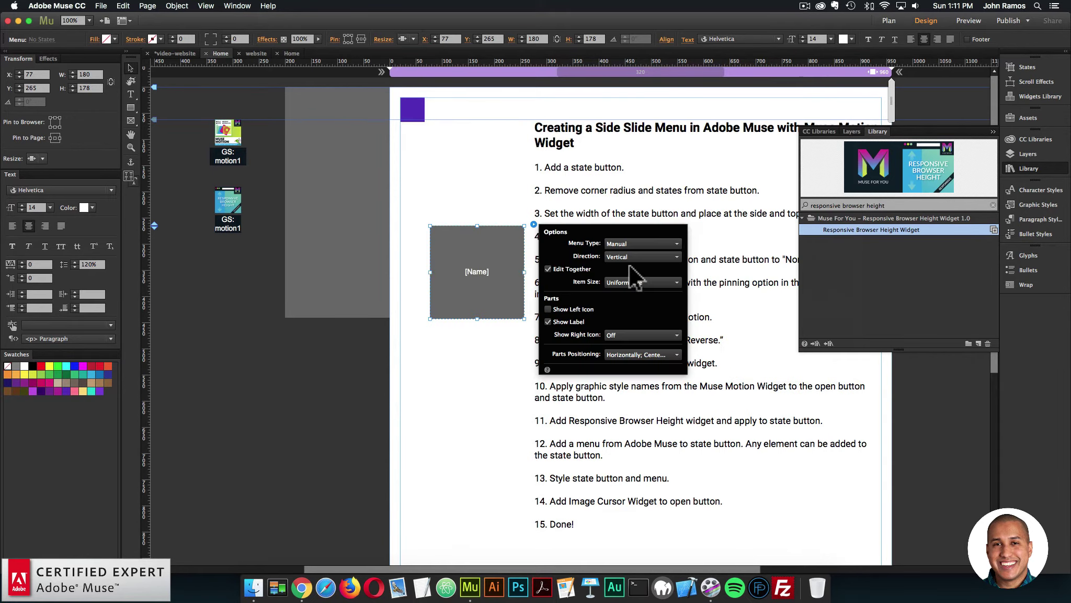
Reduce the menu's height to 46 and place it inside the gray state button at X -190, Y 175
{"action": "left_click", "coordinate": [521, 278]}
{"action": "left_click_drag", "start_coordinate": [479, 317], "coordinate": [346, 163]}
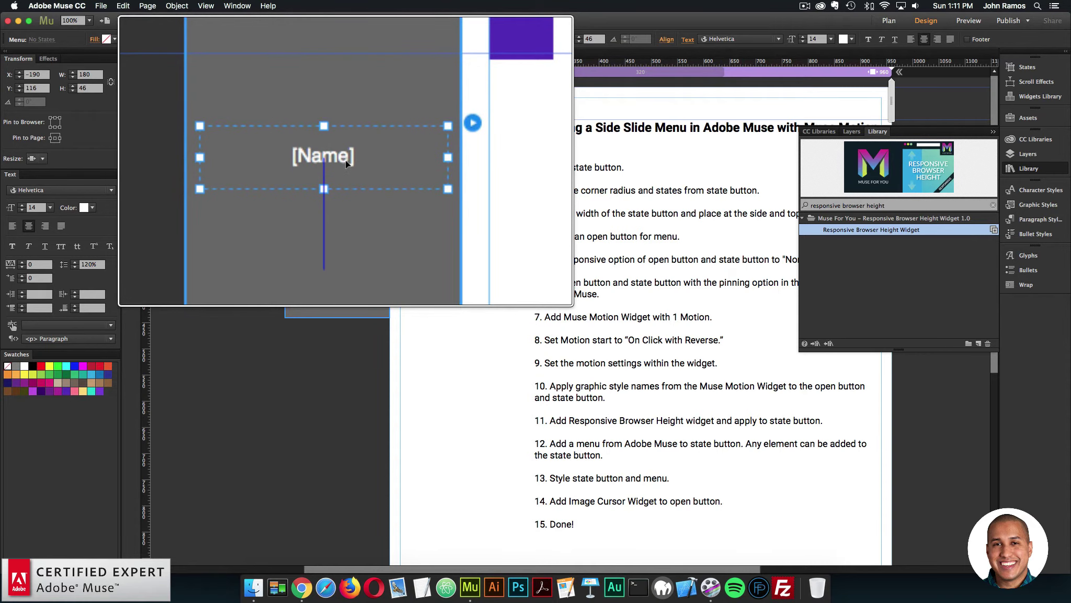
{"action": "left_click_drag", "start_coordinate": [345, 163], "coordinate": [346, 157]}
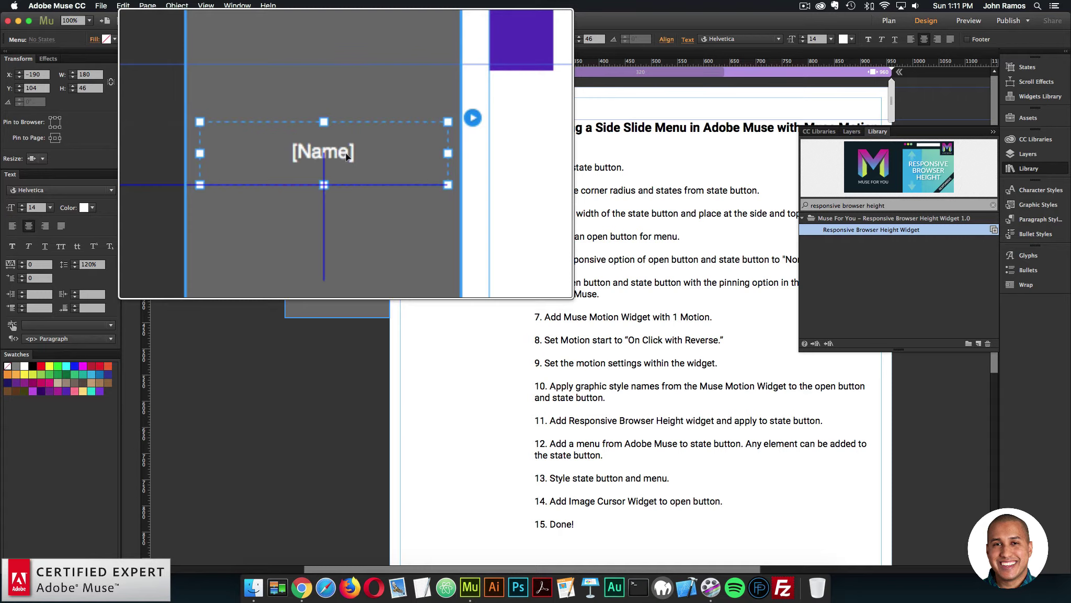
{"action": "left_click_drag", "start_coordinate": [346, 156], "coordinate": [346, 187]}
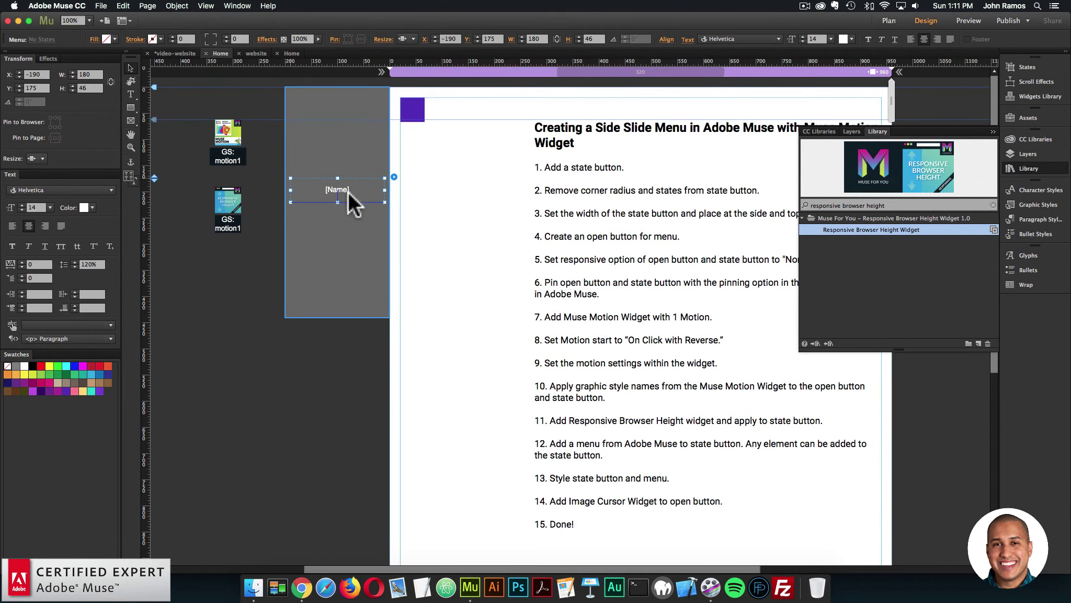
Add menu items until the menu has four, and stretch the menu downward to make the items taller
{"action": "left_click", "coordinate": [346, 189]}
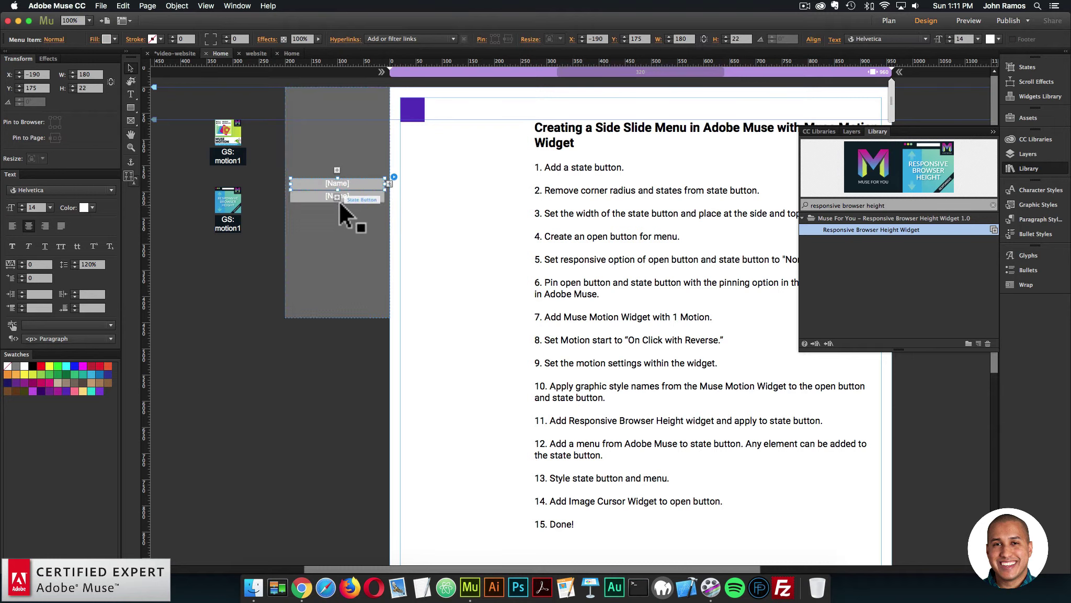
{"action": "left_click", "coordinate": [336, 202]}
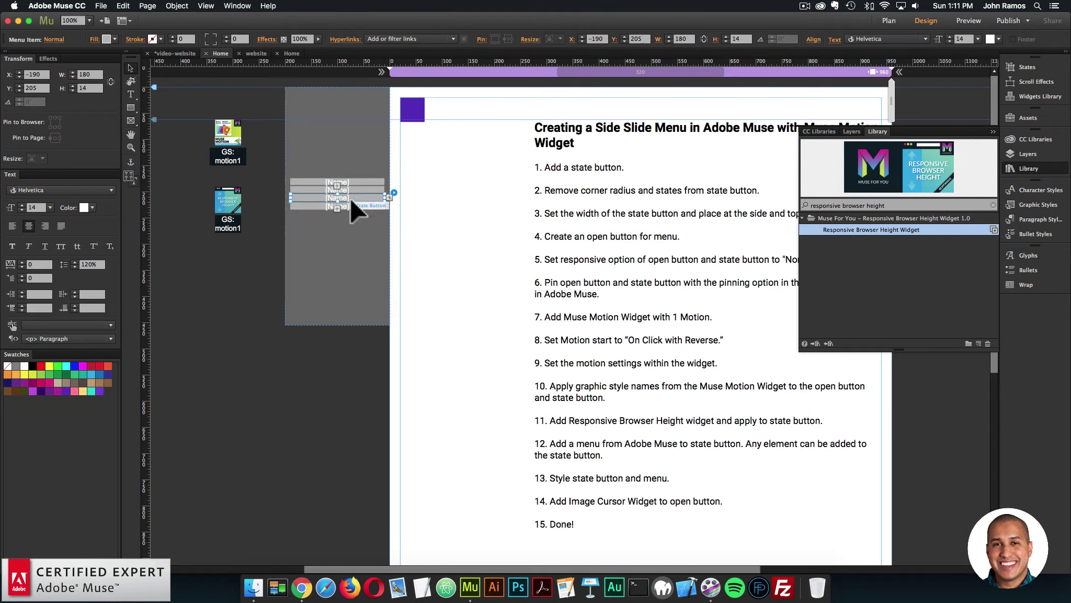
{"action": "left_click", "coordinate": [364, 200]}
{"action": "left_click", "coordinate": [338, 208]}
{"action": "left_click_drag", "start_coordinate": [338, 208], "coordinate": [358, 263]}
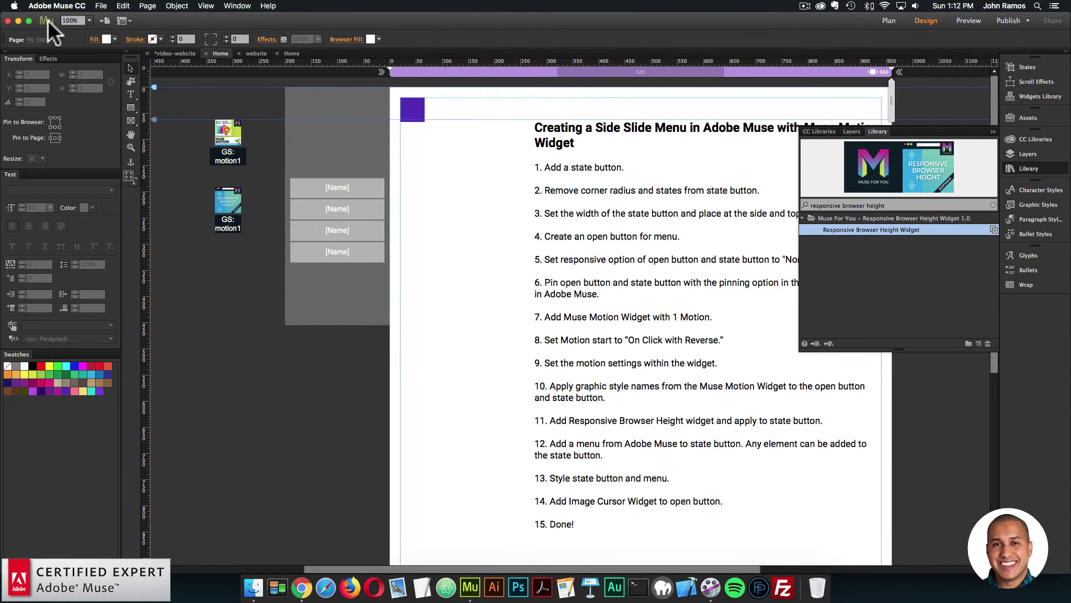
Preview the page in the browser, open the slide menu with the purple button, and return to Adobe Muse
{"action": "left_click", "coordinate": [100, 5]}
{"action": "left_click", "coordinate": [127, 171]}
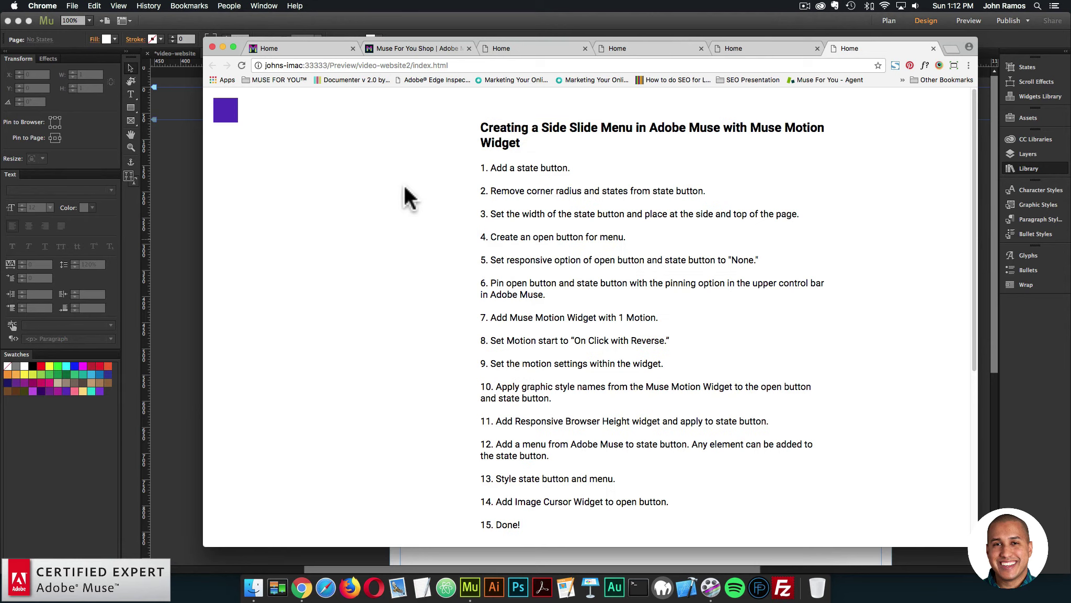
{"action": "left_click", "coordinate": [226, 104]}
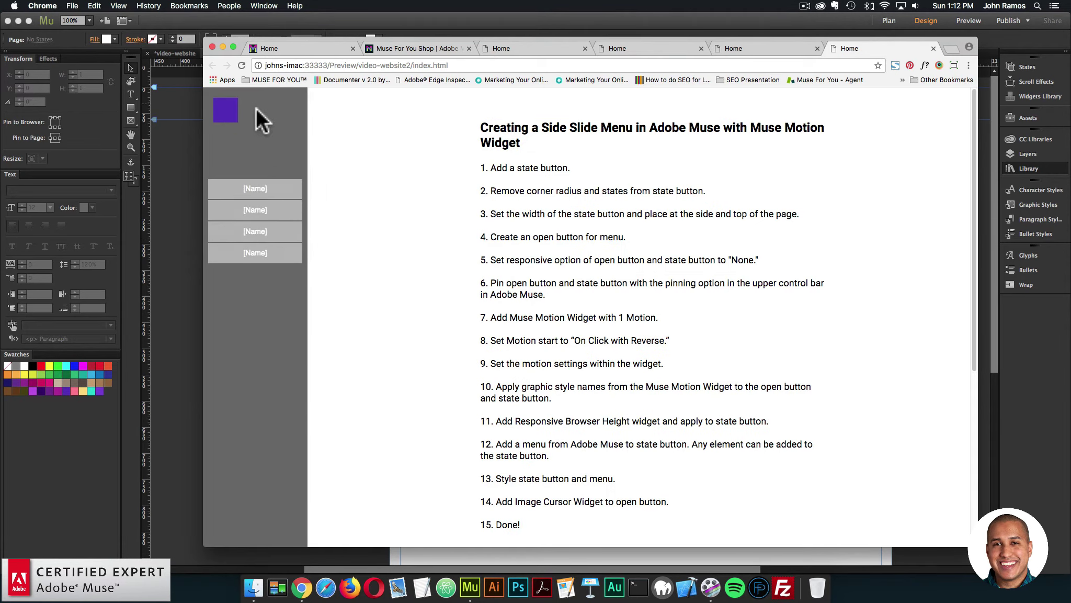
{"action": "left_click", "coordinate": [173, 275]}
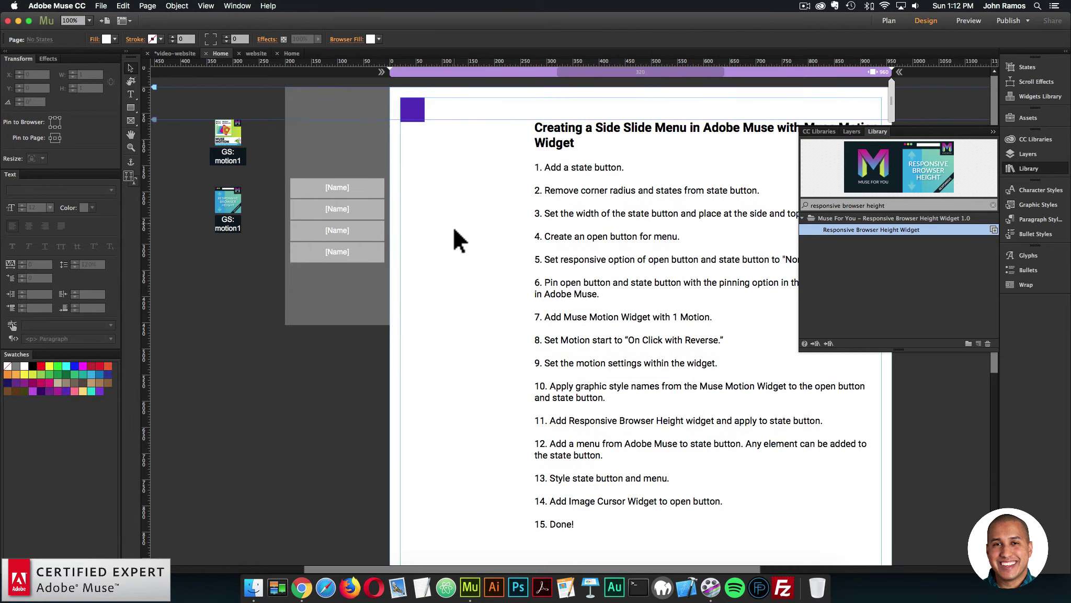
Open the file 2.ai from the images folder in Illustrator
{"action": "left_click", "coordinate": [248, 578]}
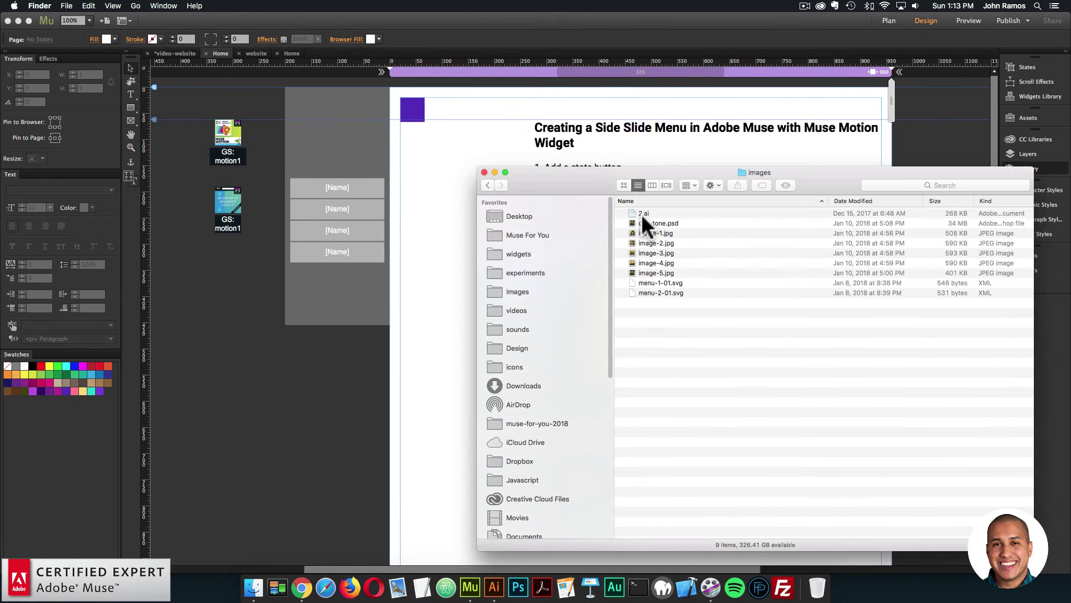
{"action": "left_click", "coordinate": [643, 214]}
{"action": "double_click", "coordinate": [640, 213]}
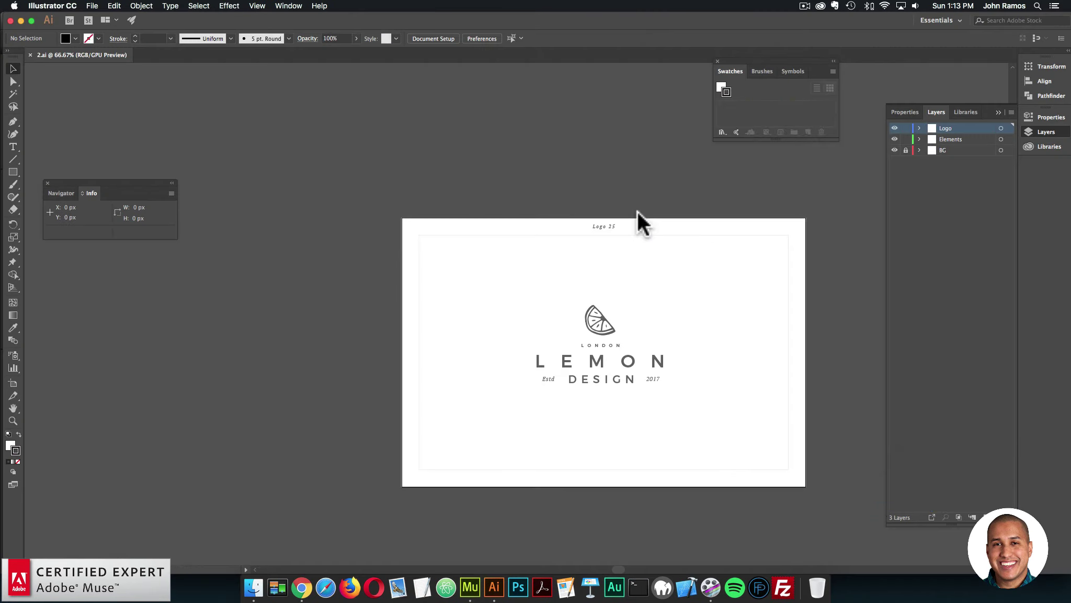
Select the lemon slice icon group above the LEMON logo text in Illustrator, and switch back to Adobe Muse
{"action": "left_click", "coordinate": [606, 326]}
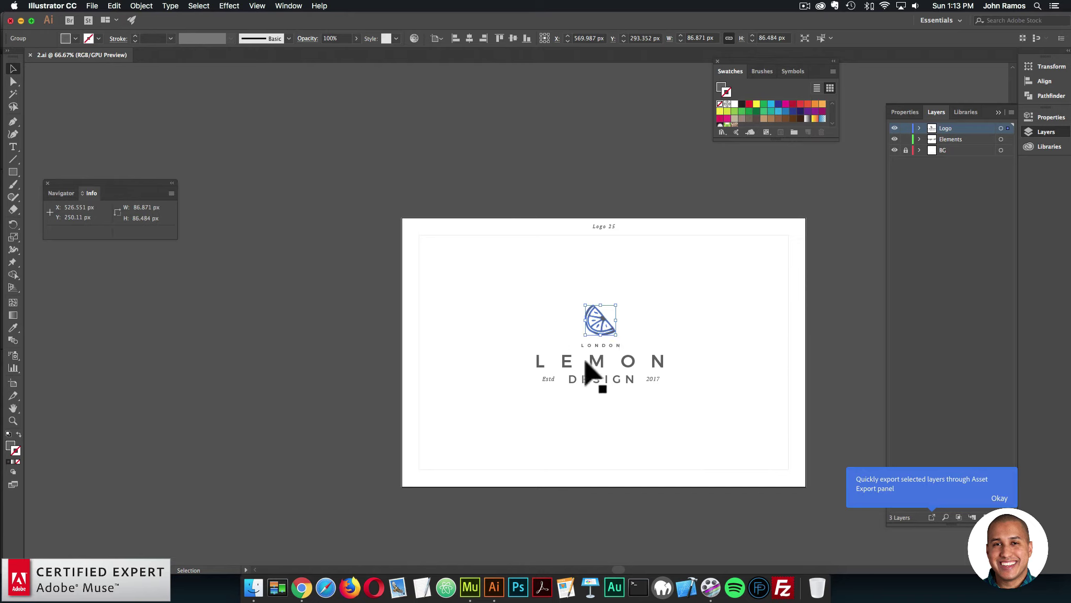
{"action": "left_click", "coordinate": [639, 333]}
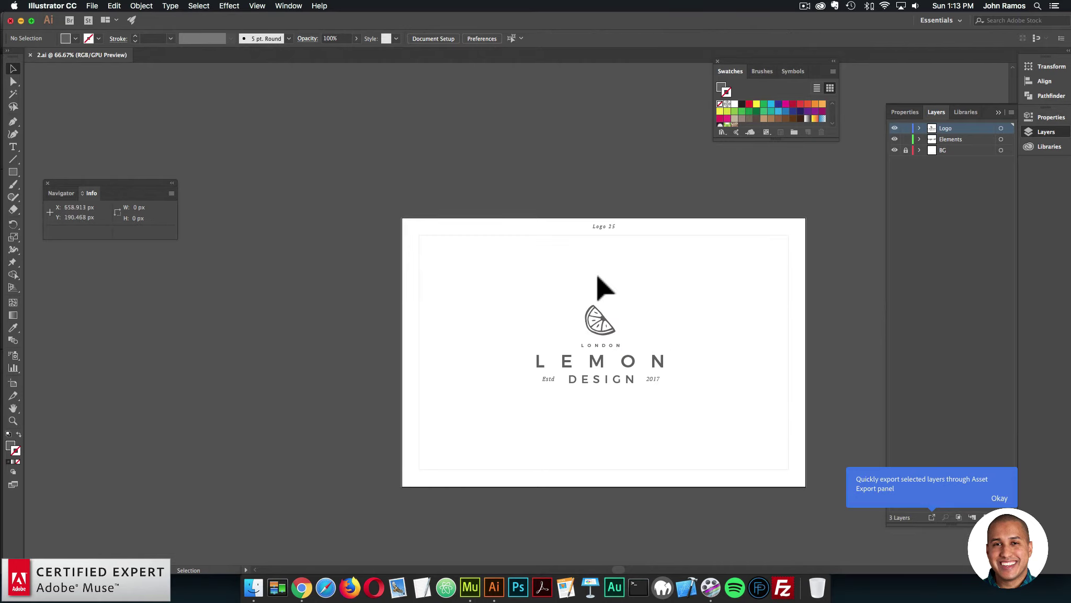
{"action": "left_click", "coordinate": [604, 330]}
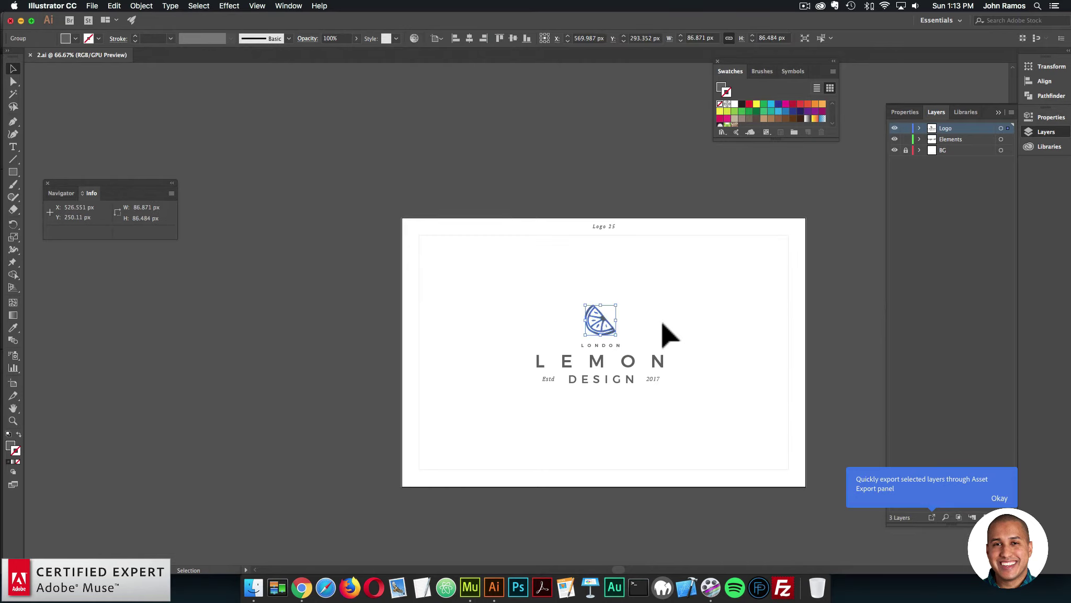
{"action": "left_click", "coordinate": [658, 340]}
{"action": "left_click", "coordinate": [599, 323]}
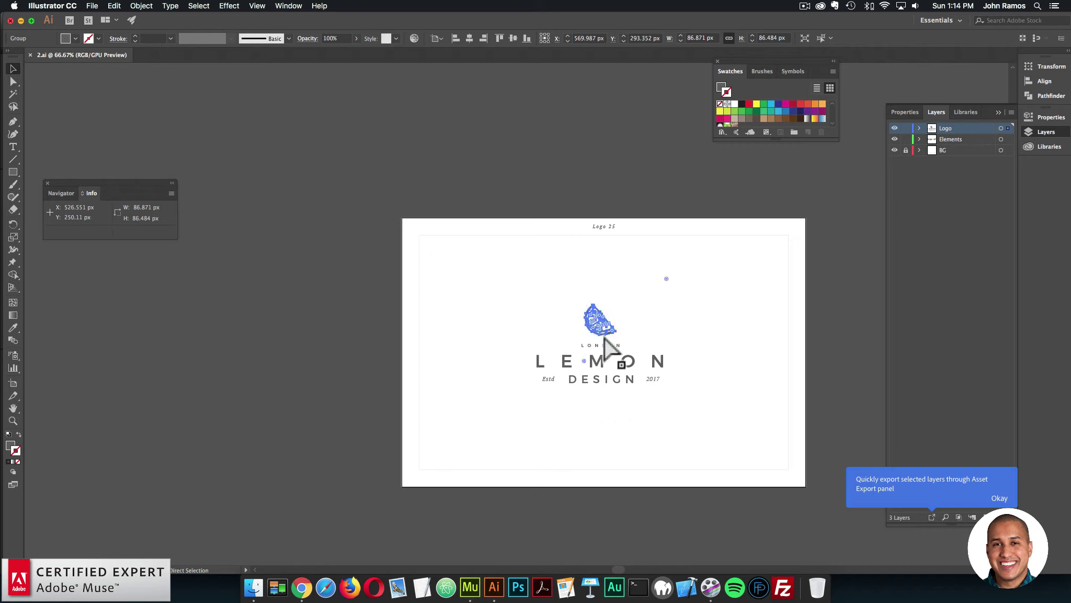
{"action": "key", "text": "a"}
{"action": "key", "text": "v"}
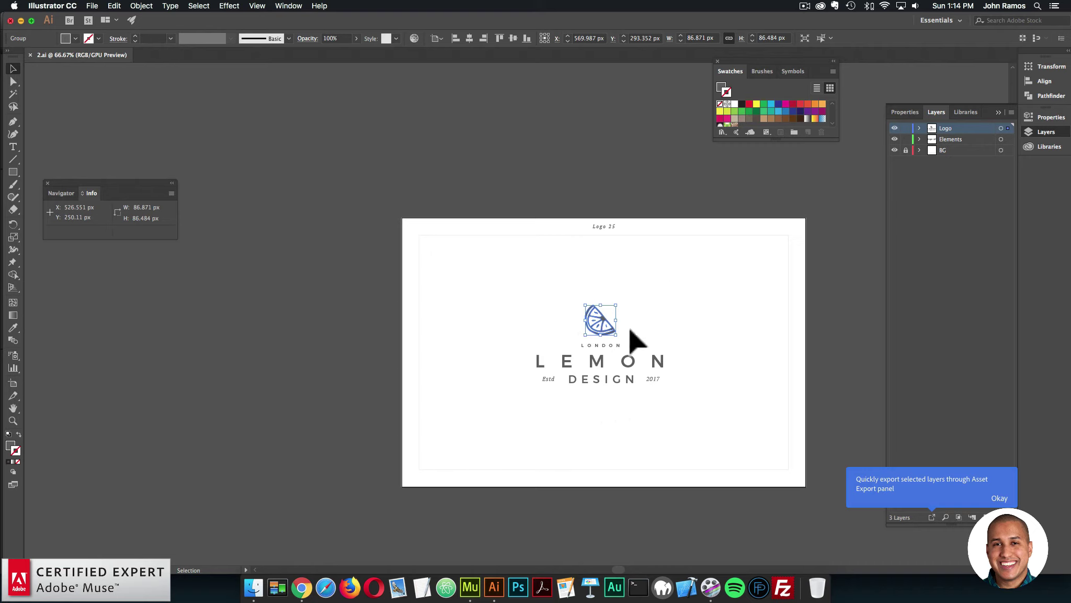
{"action": "key", "text": "a"}
{"action": "key", "text": "v"}
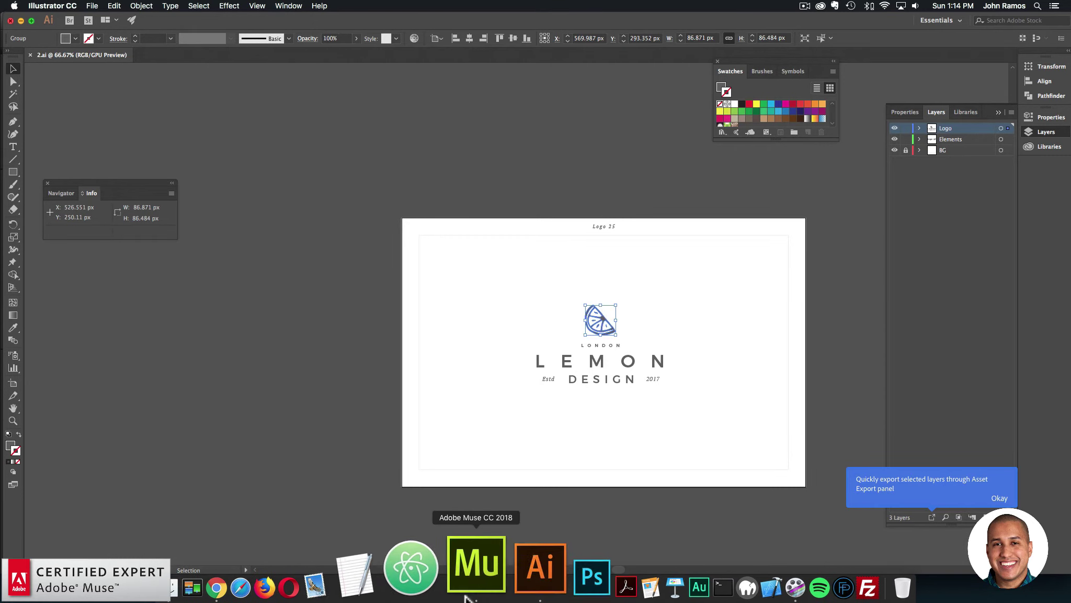
{"action": "left_click", "coordinate": [471, 569]}
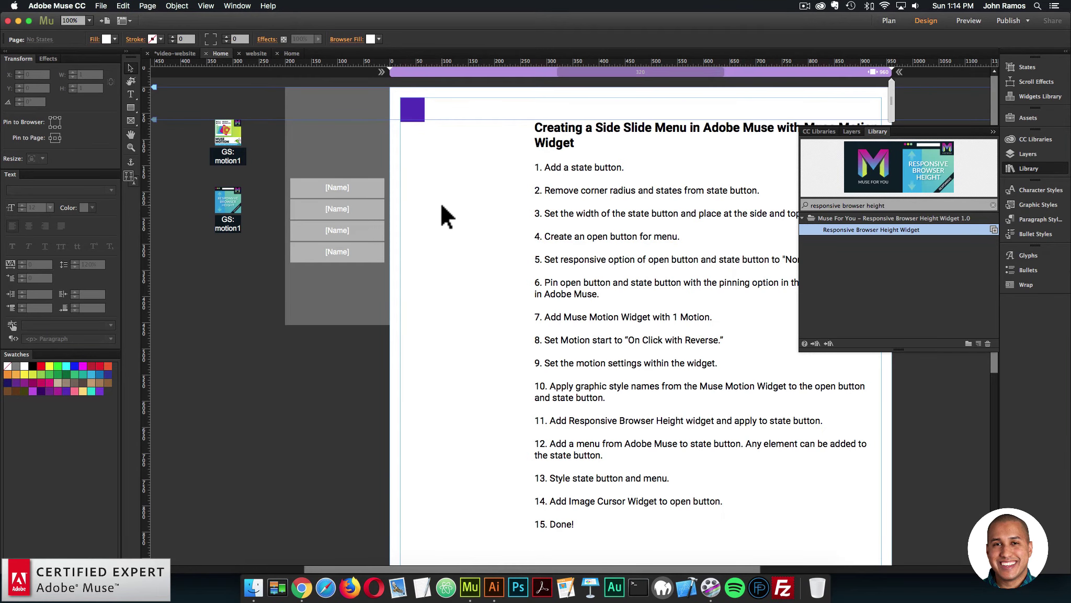
Paste the lemon slice icon into the state button above the menu, and move the menu down to Y 265
{"action": "key", "text": "super+v"}
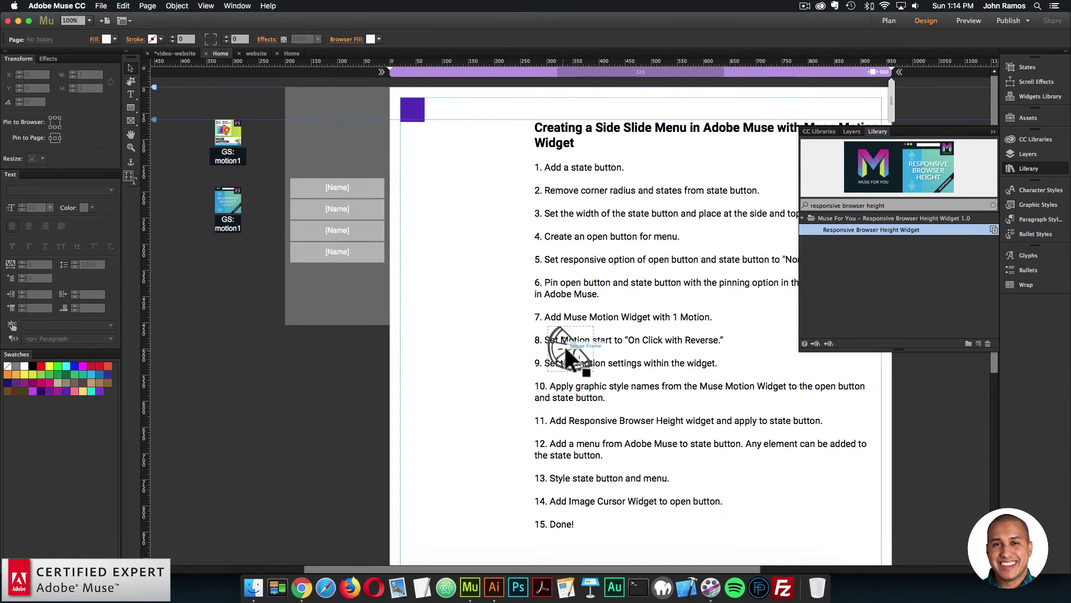
{"action": "left_click_drag", "start_coordinate": [566, 347], "coordinate": [338, 143]}
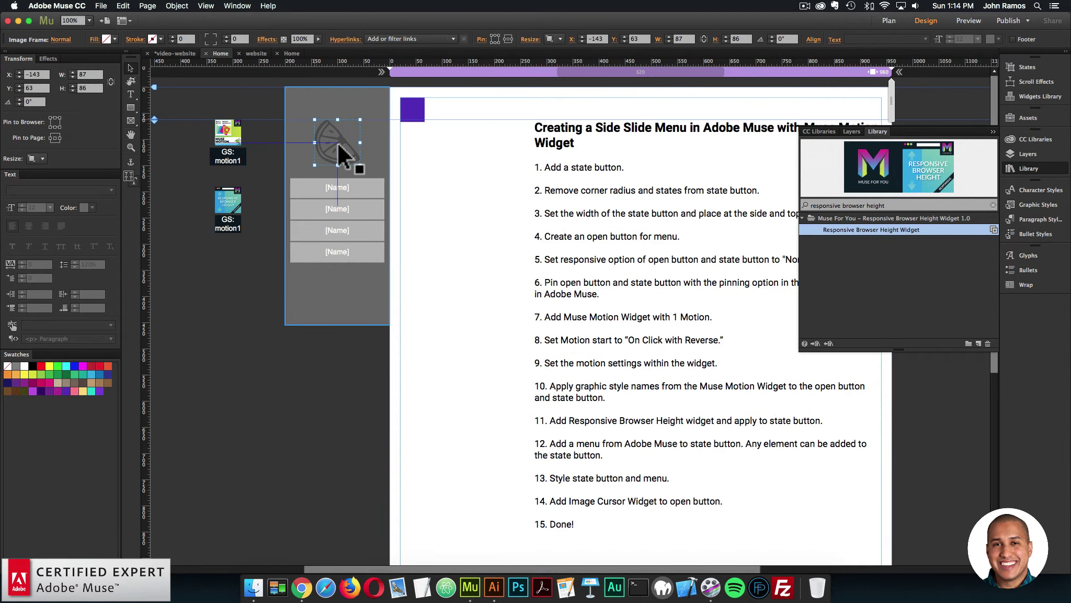
{"action": "left_click", "coordinate": [351, 194]}
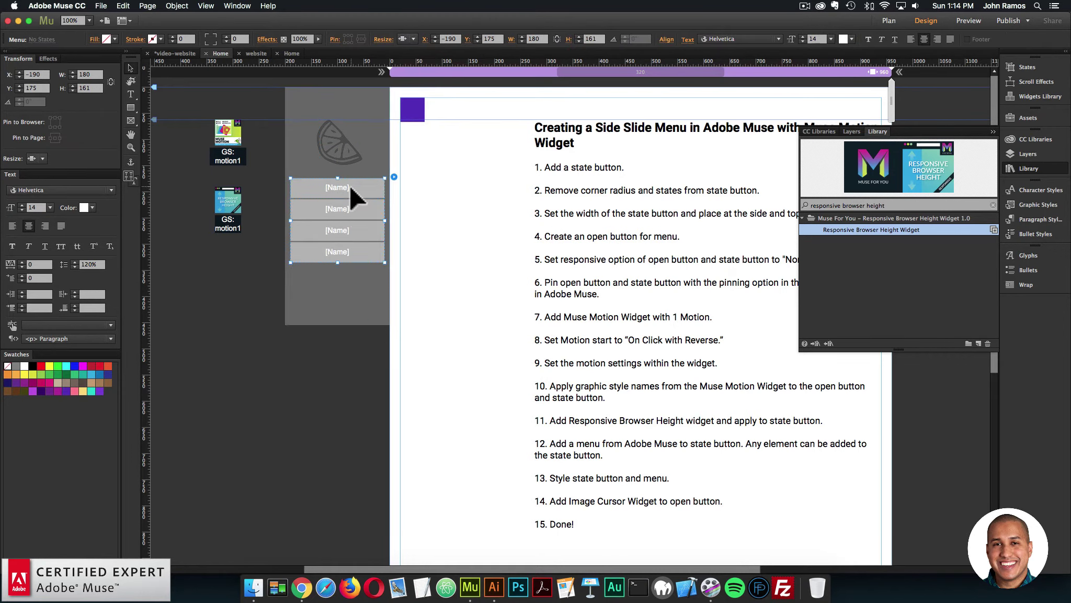
{"action": "left_click_drag", "start_coordinate": [349, 185], "coordinate": [351, 232]}
Resize the lemon slice icon to 64 × 64 px and center it in the state button above the menu
{"action": "left_click", "coordinate": [335, 143]}
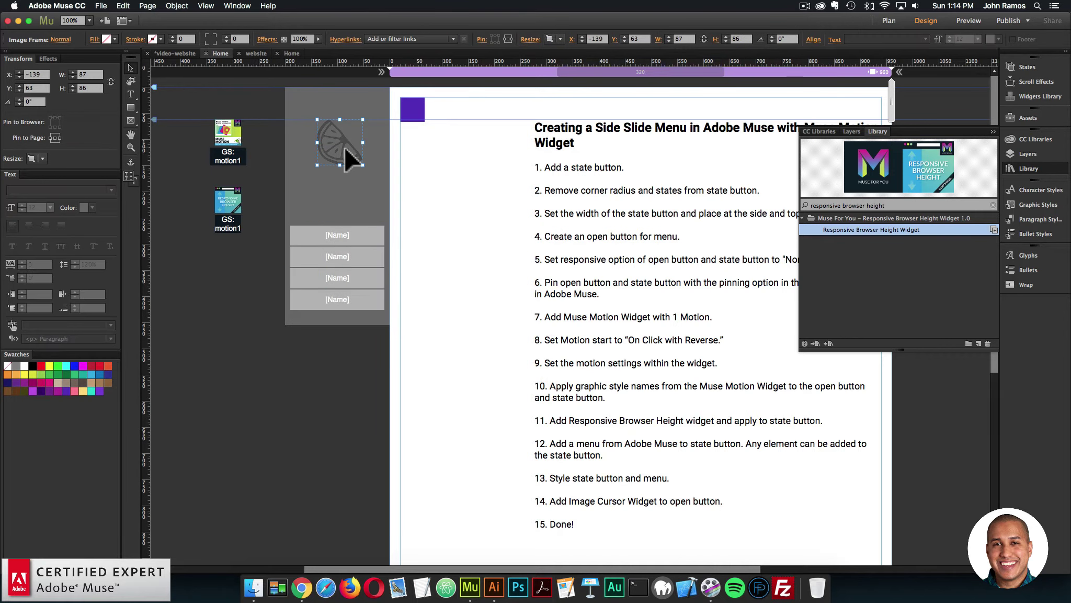
{"action": "left_click_drag", "start_coordinate": [350, 141], "coordinate": [341, 157]}
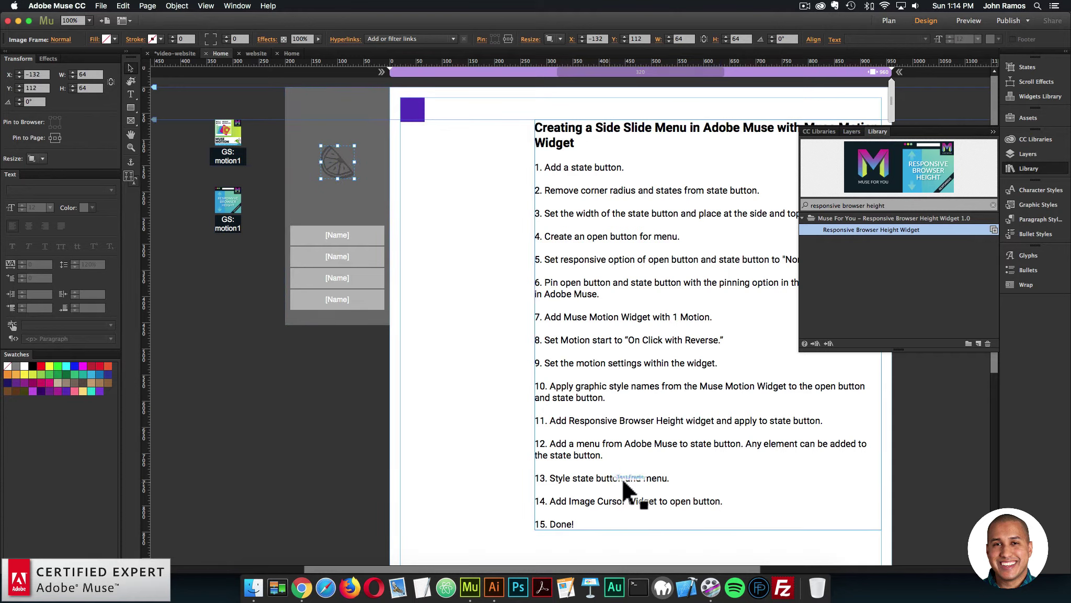
{"action": "left_click", "coordinate": [348, 172]}
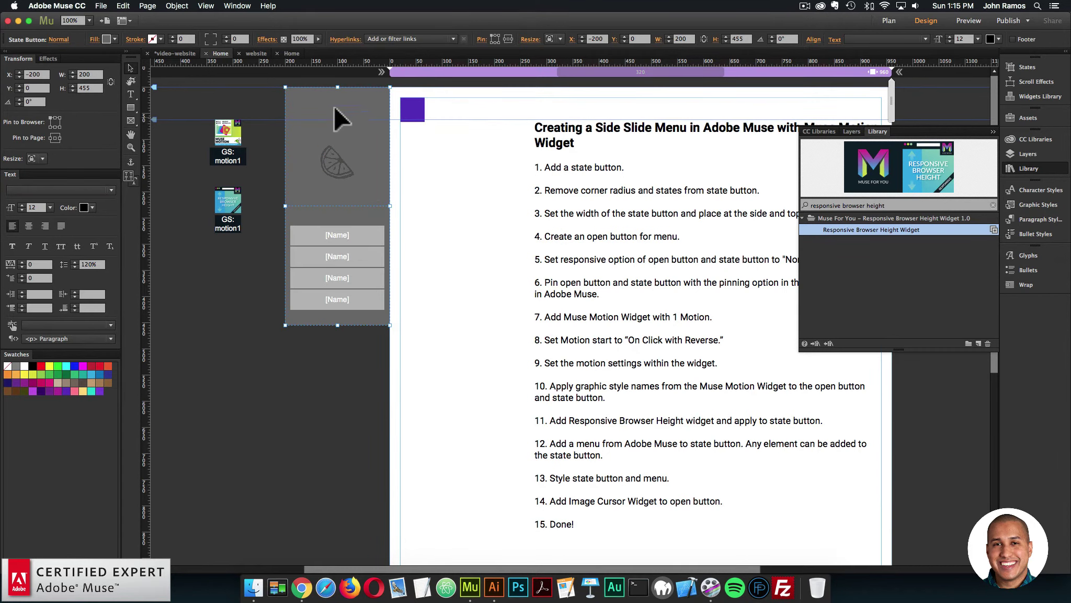
Extend the state button downward to a height of 603 px and fill it with the yellow swatch FFD773
{"action": "left_click_drag", "start_coordinate": [338, 325], "coordinate": [331, 402]}
{"action": "left_click", "coordinate": [407, 236]}
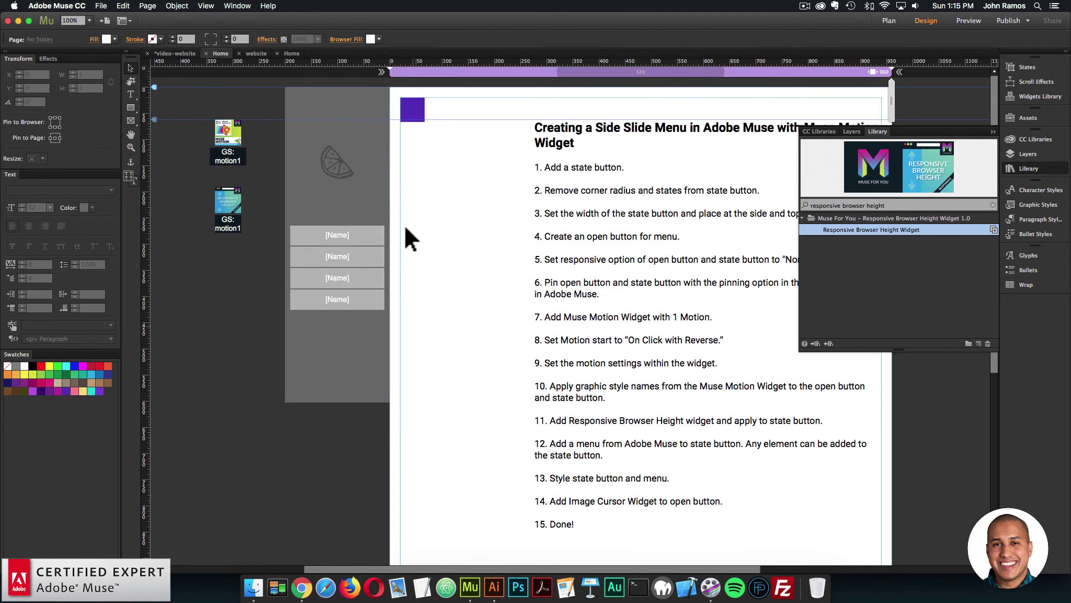
{"action": "left_click", "coordinate": [347, 106]}
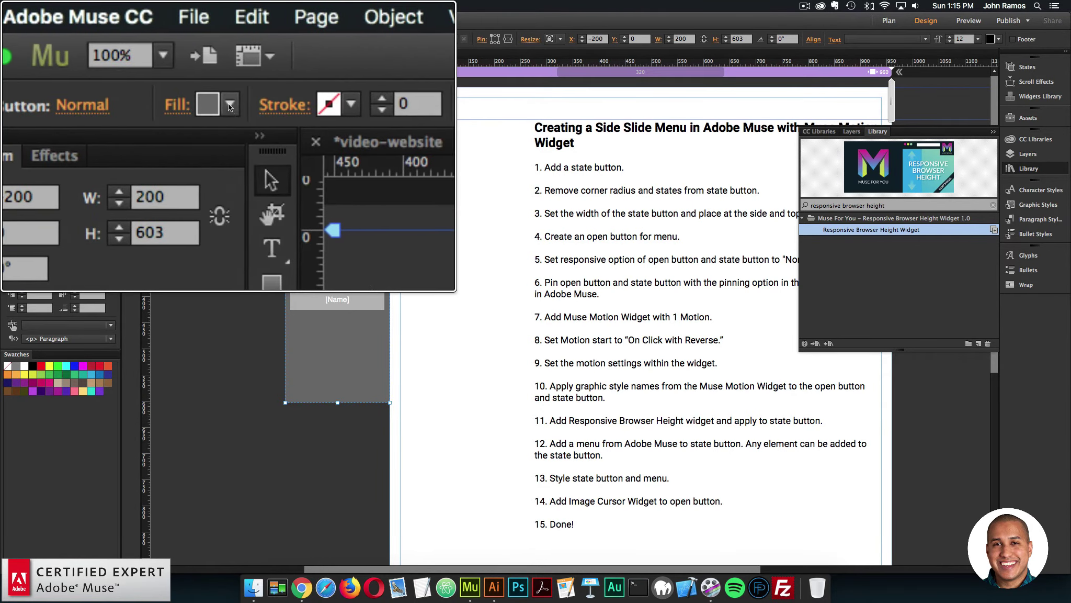
{"action": "left_click", "coordinate": [111, 39]}
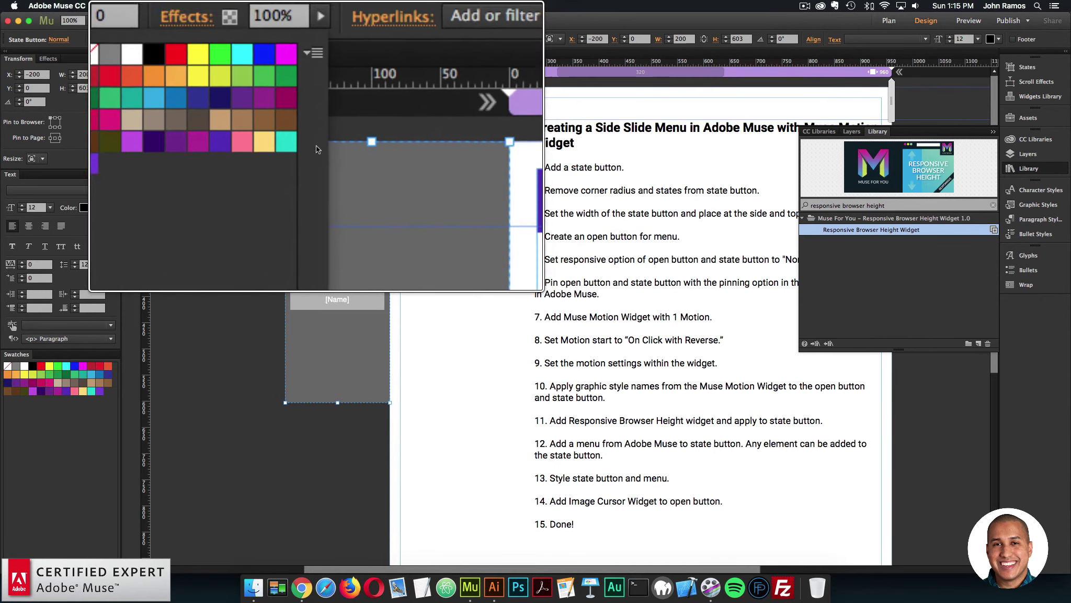
{"action": "left_click", "coordinate": [295, 149]}
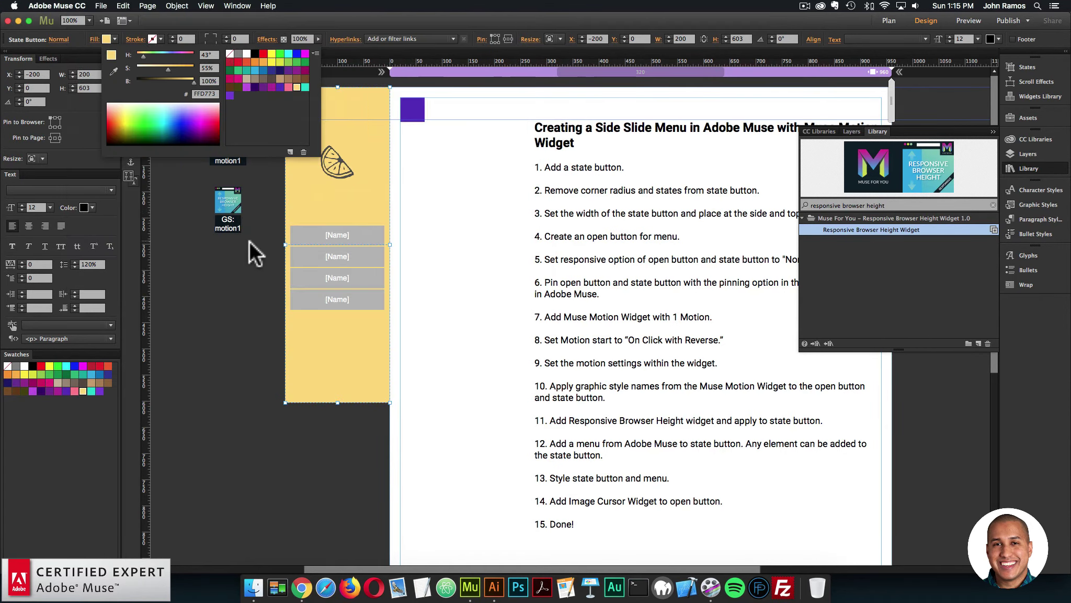
{"action": "left_click", "coordinate": [216, 263]}
Examine the lemon icon, the state button's fill and the menu widget's options
{"action": "left_click", "coordinate": [346, 160]}
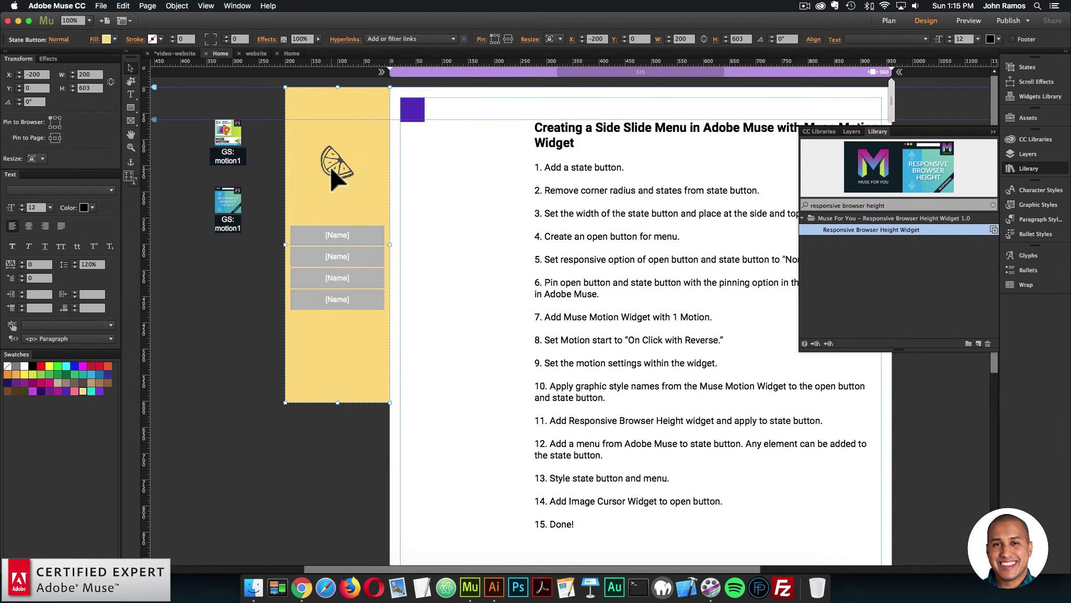
{"action": "left_click", "coordinate": [356, 151]}
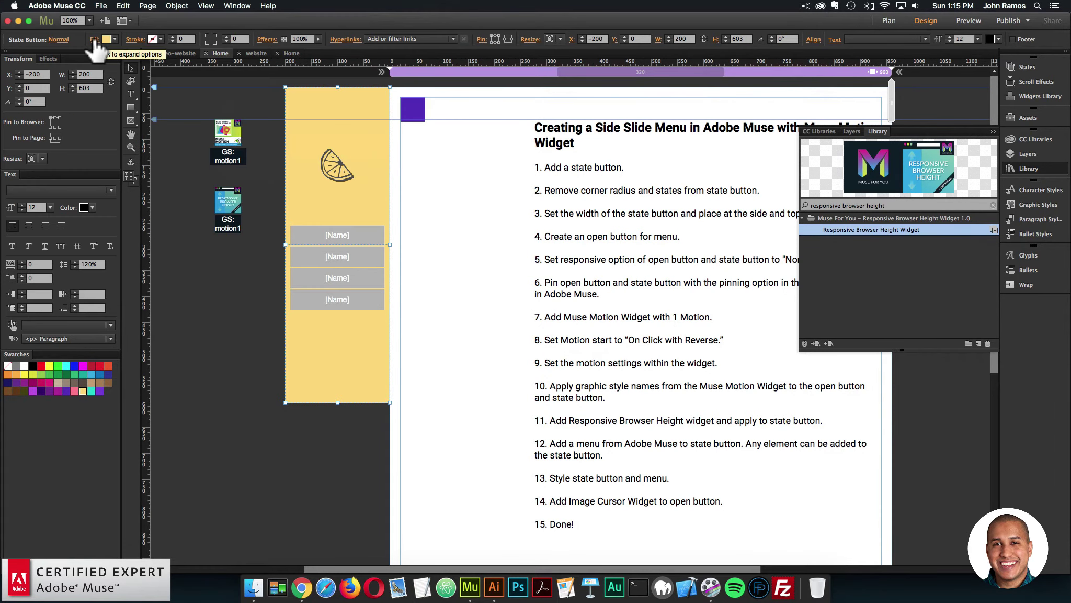
{"action": "left_click", "coordinate": [345, 252]}
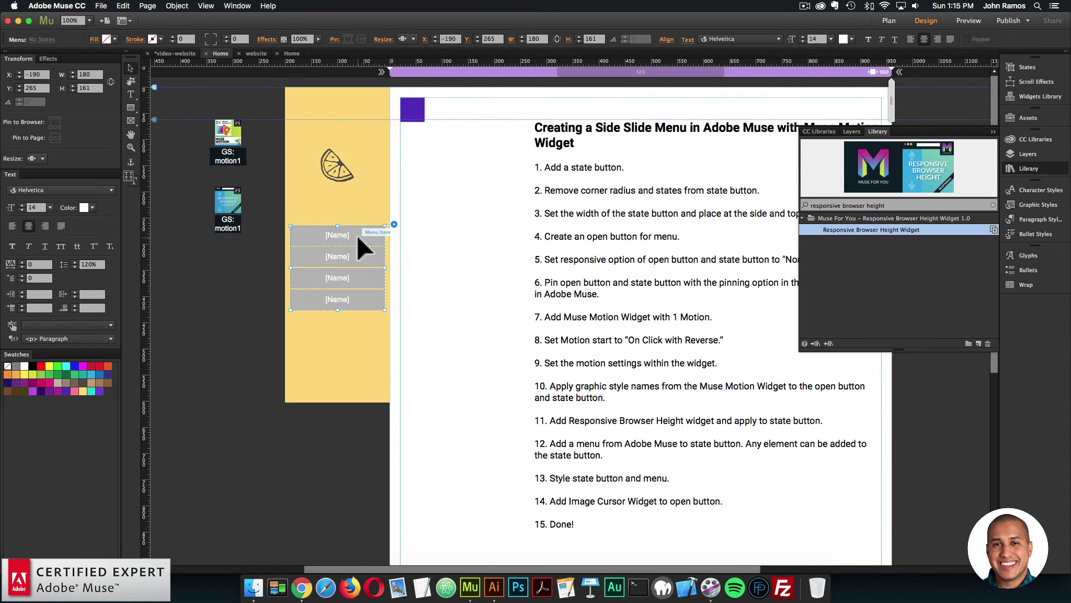
{"action": "left_click", "coordinate": [267, 312]}
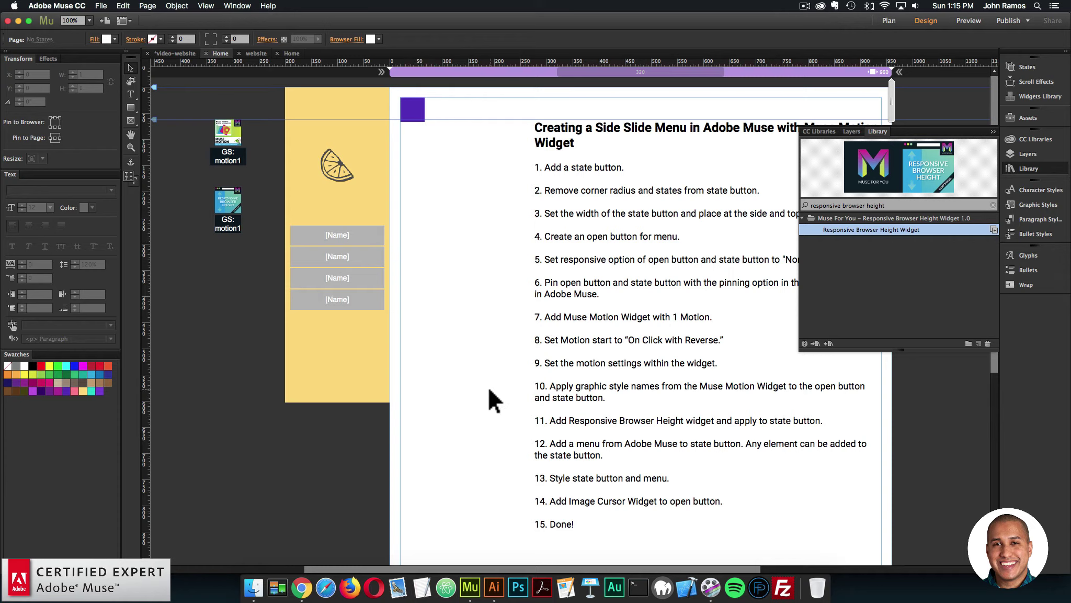
{"action": "left_click", "coordinate": [101, 6]}
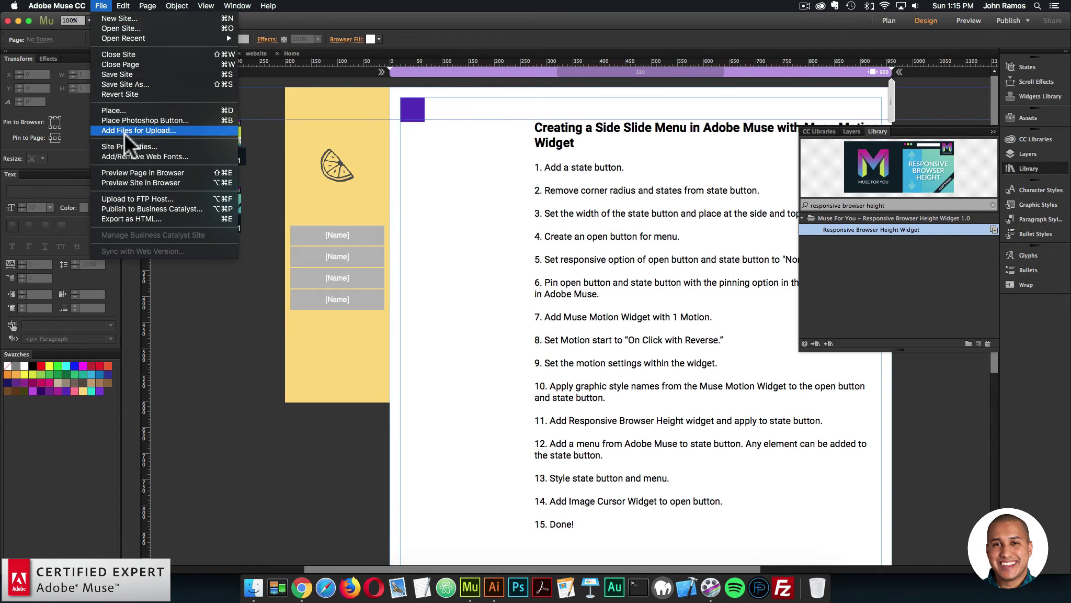
{"action": "left_click", "coordinate": [375, 248]}
{"action": "left_click", "coordinate": [355, 239]}
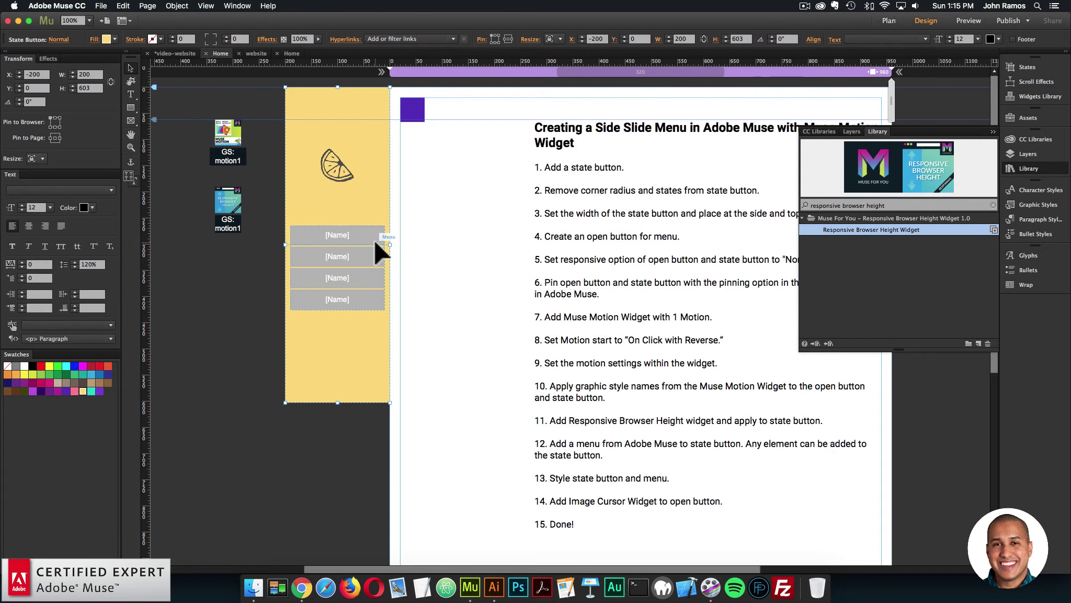
{"action": "left_click", "coordinate": [348, 273]}
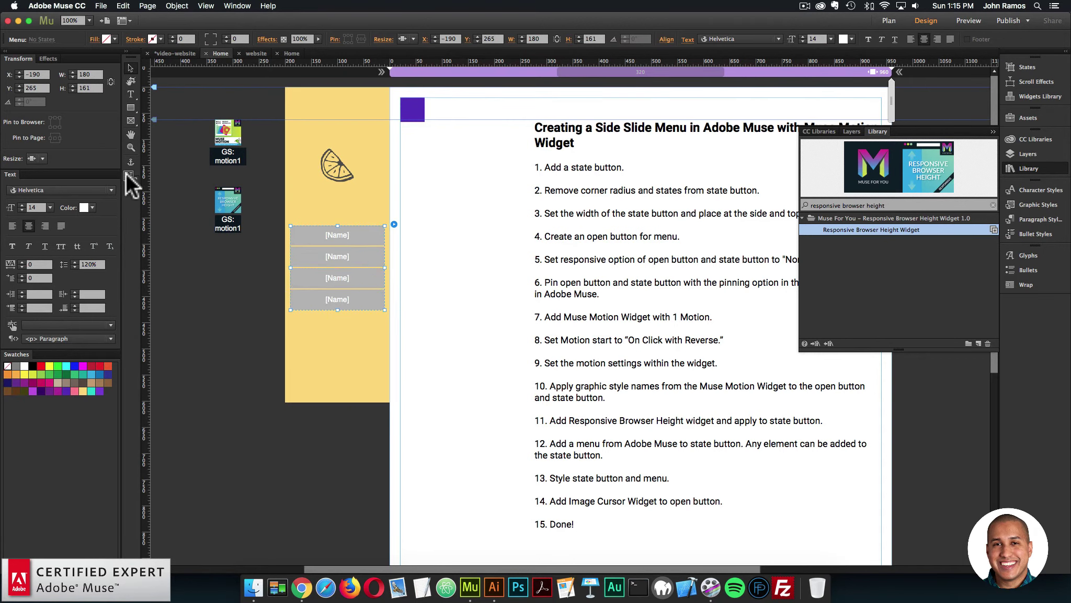
{"action": "left_click", "coordinate": [394, 224]}
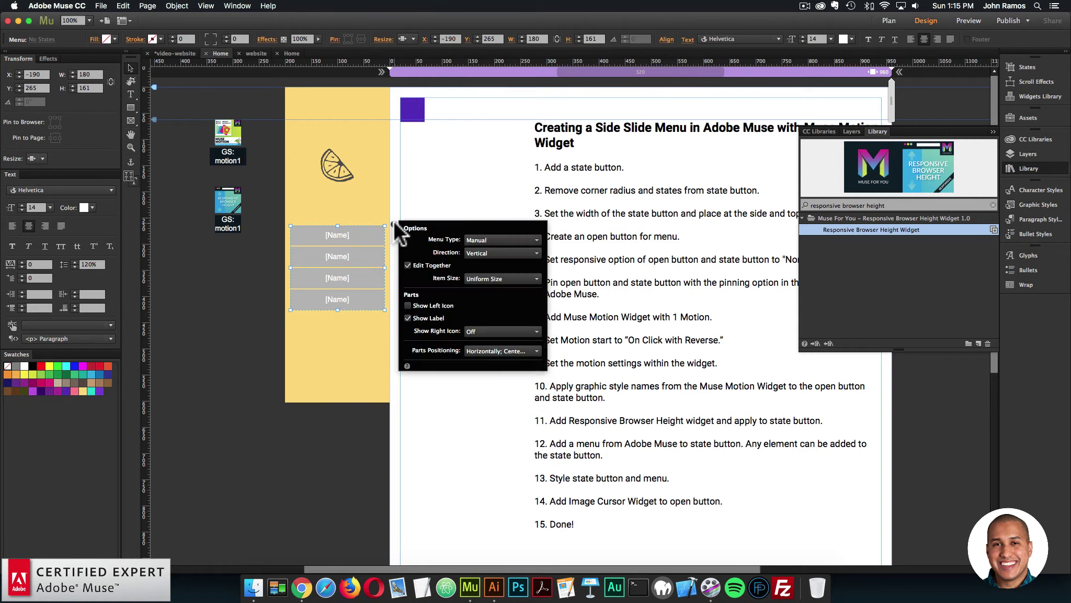
{"action": "left_click", "coordinate": [394, 223]}
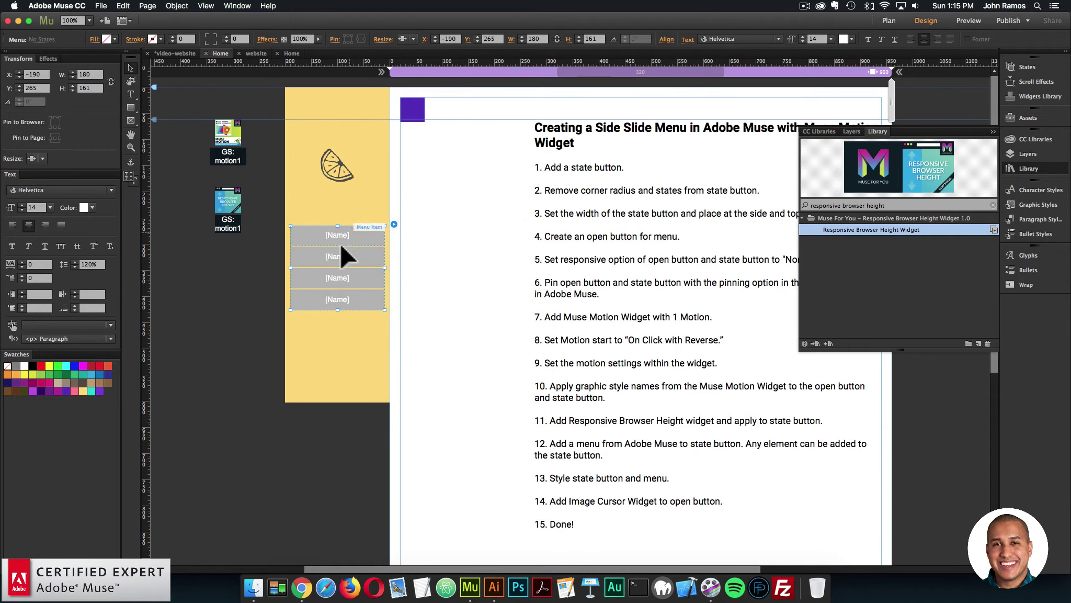
{"action": "left_click", "coordinate": [418, 287]}
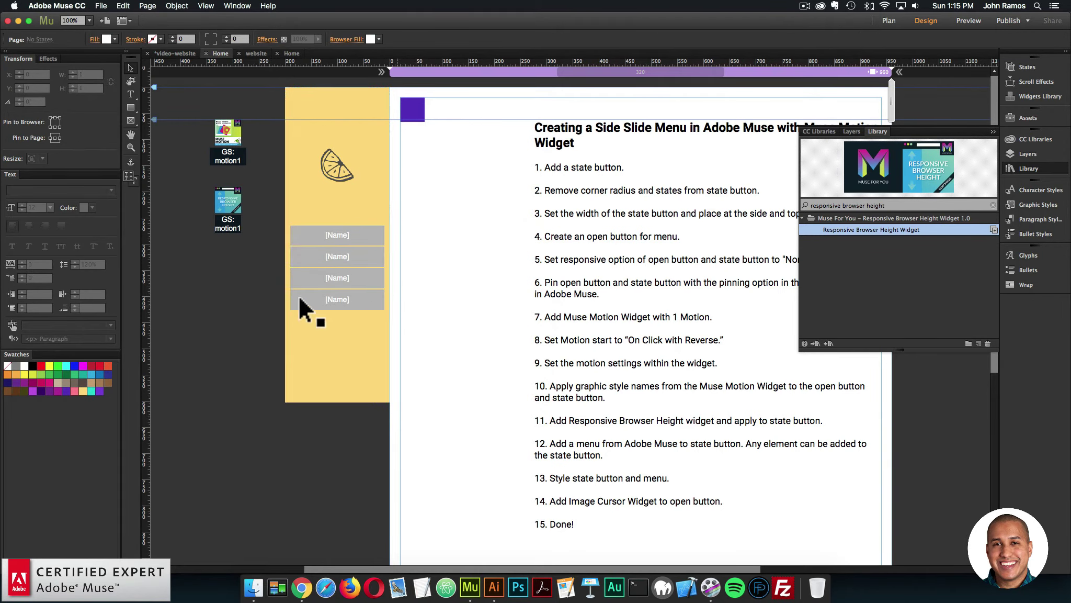
Preview the styled page in the browser, open and close the slide menu with the purple button, and return to Adobe Muse
{"action": "left_click", "coordinate": [101, 5]}
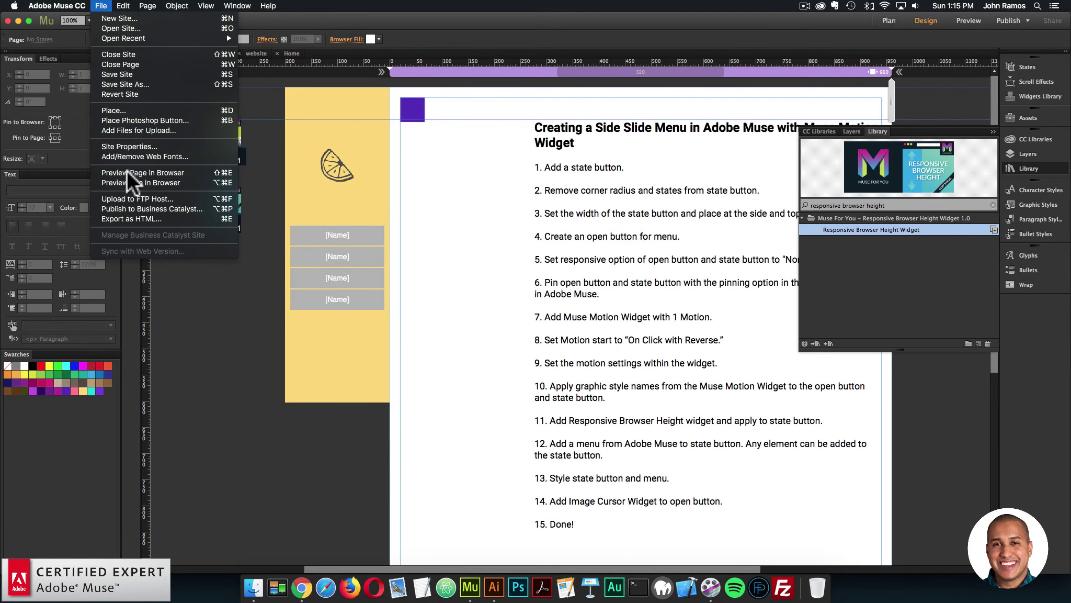
{"action": "left_click", "coordinate": [126, 170]}
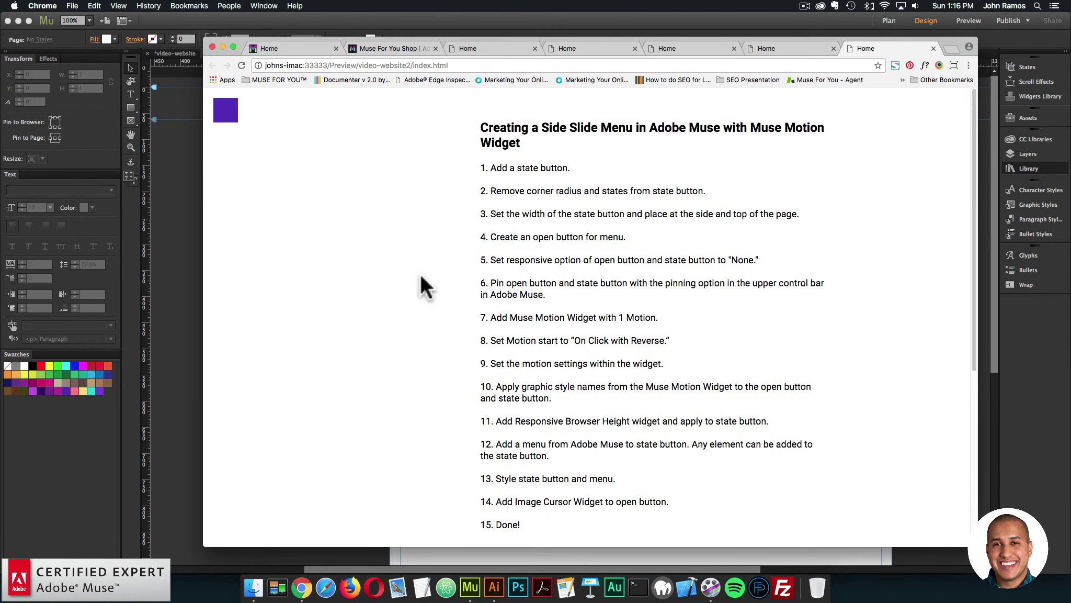
{"action": "left_click", "coordinate": [246, 118]}
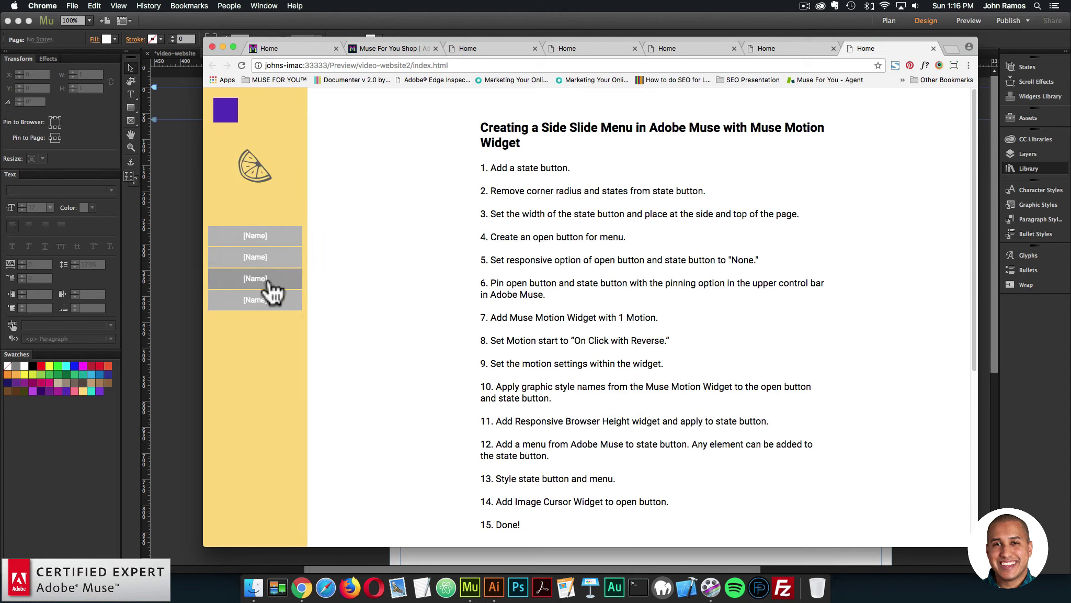
{"action": "left_click", "coordinate": [228, 115]}
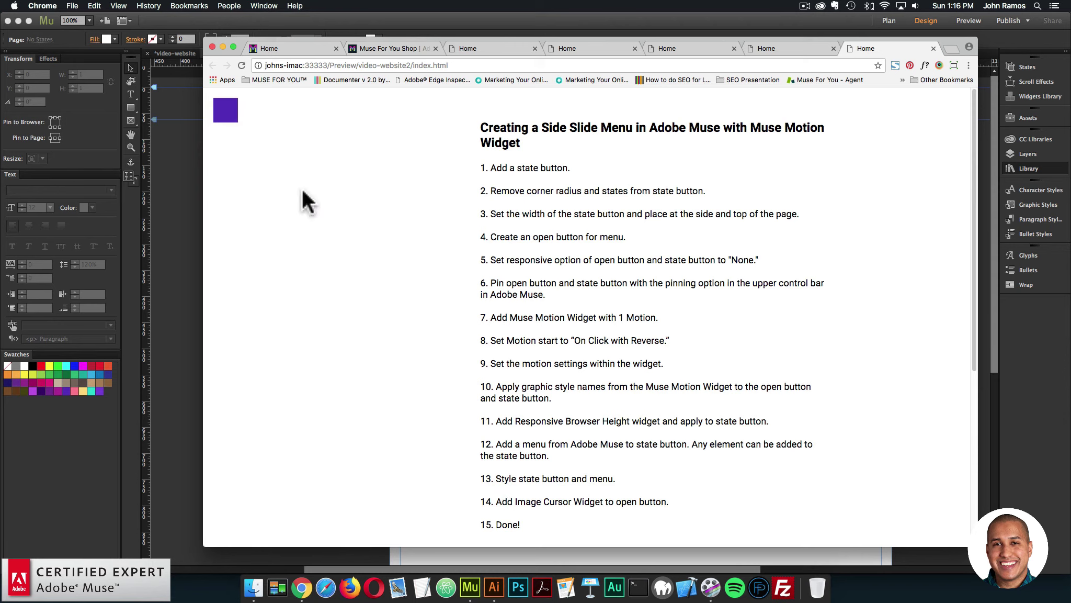
{"action": "left_click", "coordinate": [225, 107]}
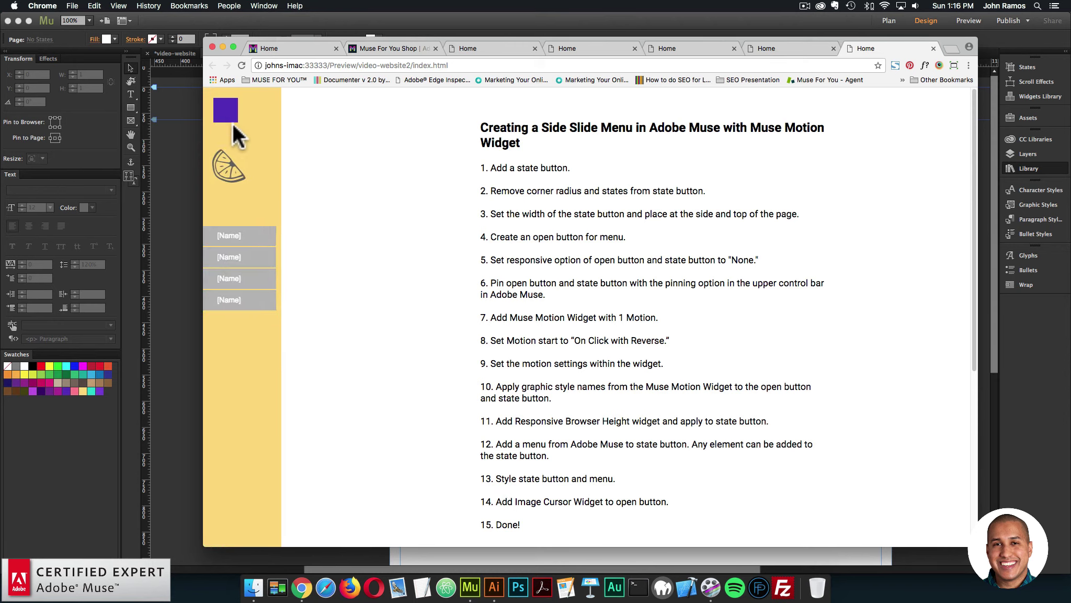
{"action": "left_click", "coordinate": [230, 118]}
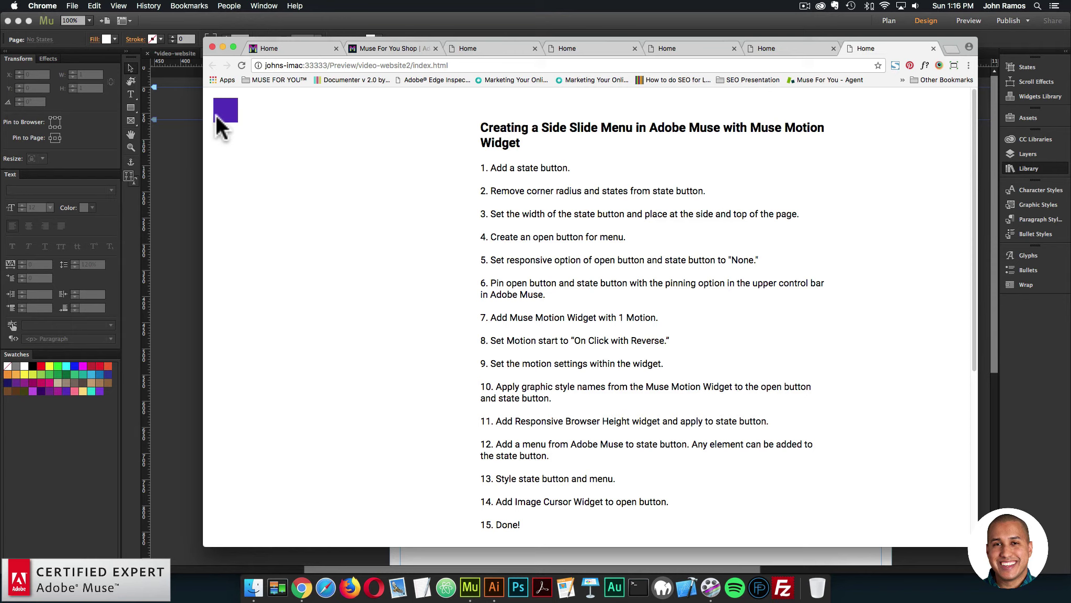
{"action": "left_click", "coordinate": [223, 111]}
{"action": "left_click", "coordinate": [223, 109]}
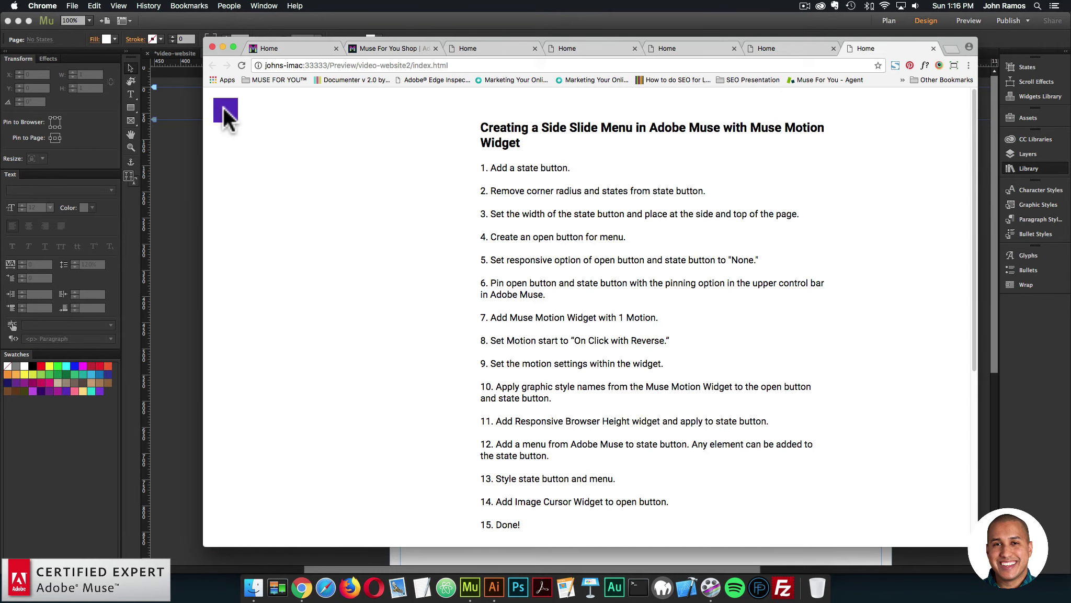
{"action": "left_click", "coordinate": [179, 223]}
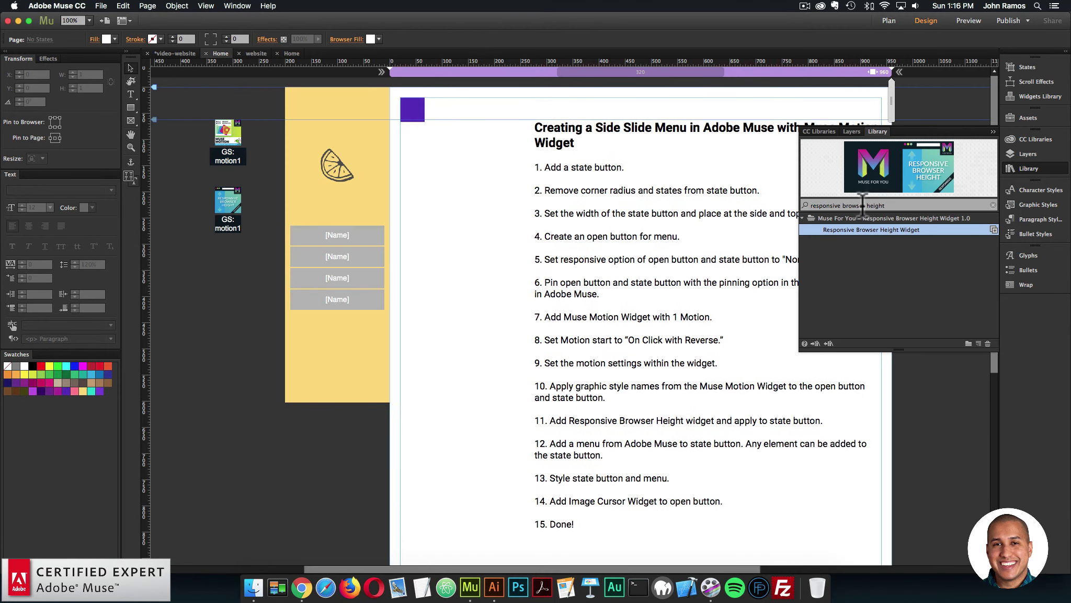
Search the library for "image cursor" and place the Muse For You Image Cursor widget below the other widgets beside the page
{"action": "left_click_drag", "start_coordinate": [889, 205], "coordinate": [811, 205]}
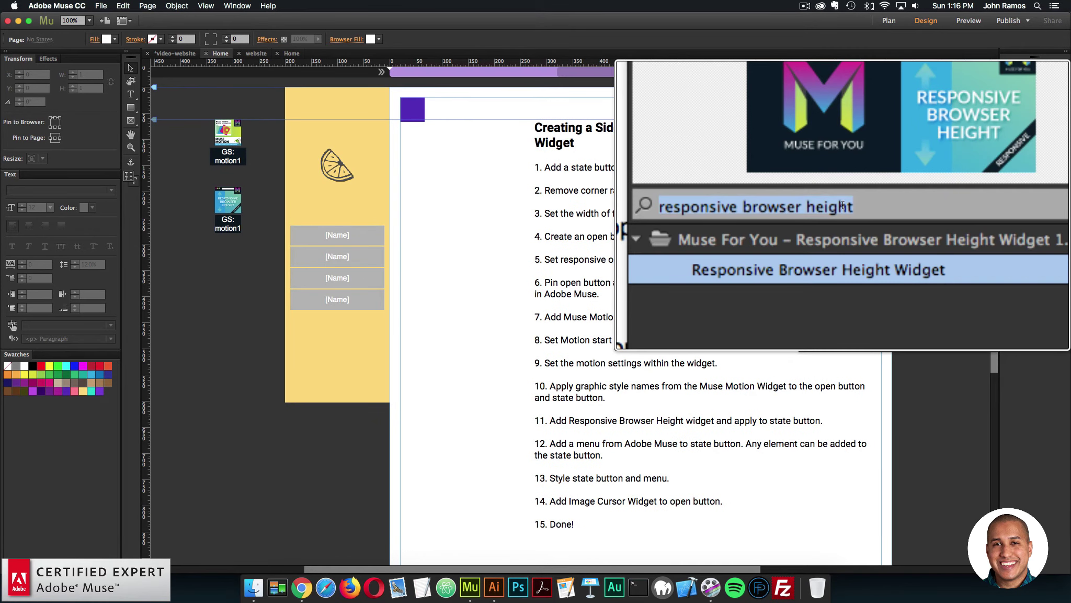
{"action": "key", "text": "BackSpace"}
{"action": "type", "text": "image cu"}
{"action": "key", "text": "BackSpace"}
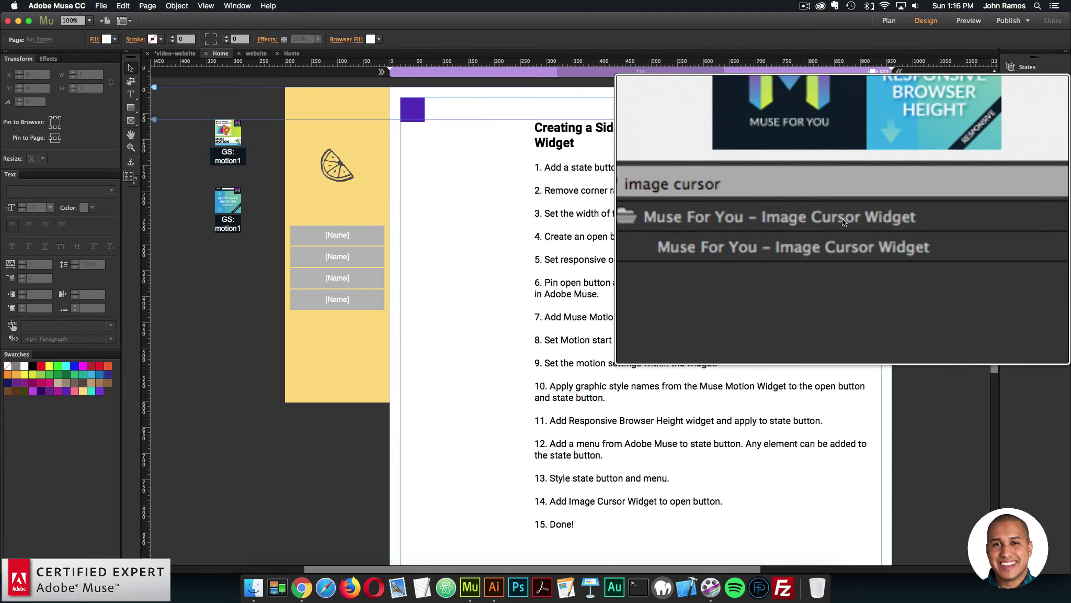
{"action": "left_click", "coordinate": [881, 230]}
{"action": "left_click_drag", "start_coordinate": [877, 230], "coordinate": [214, 264]}
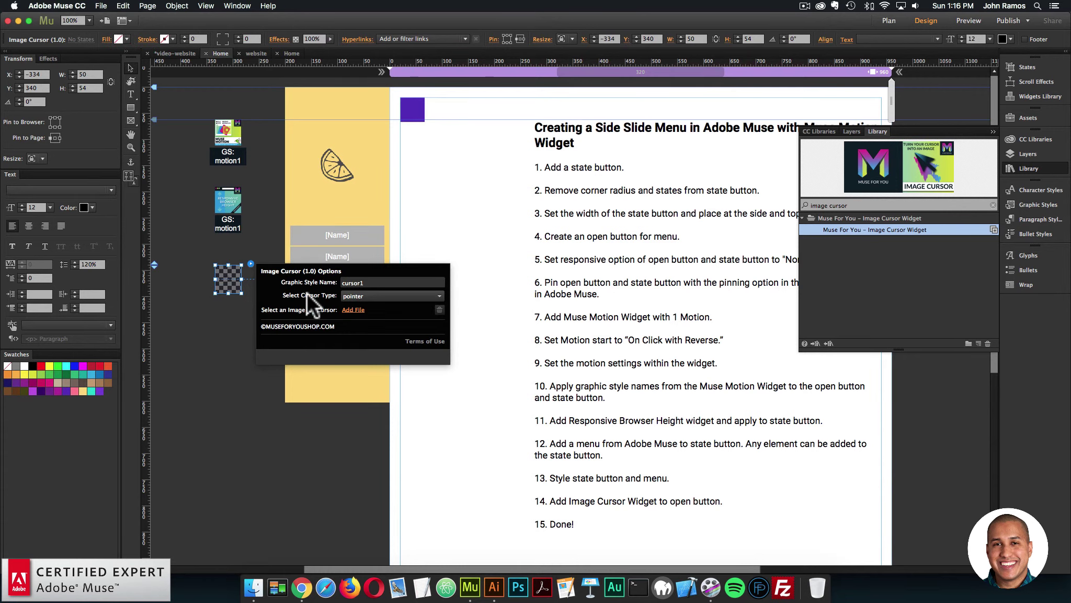
Set the Image Cursor widget's graphic style name to trigger1 and keep pointer as the cursor type
{"action": "double_click", "coordinate": [343, 283]}
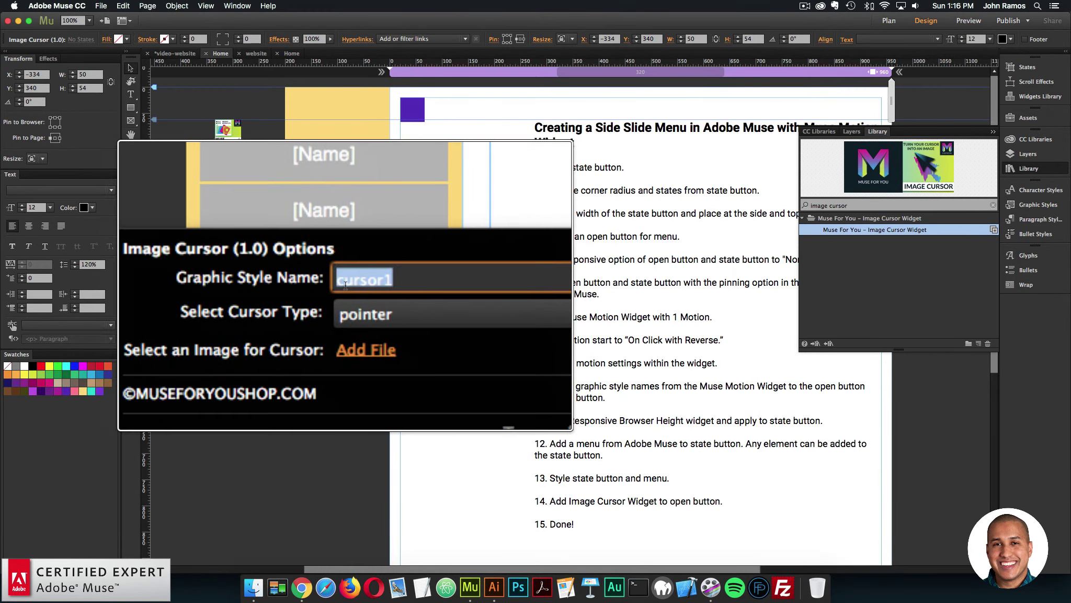
{"action": "type", "text": "trigger1"}
{"action": "key", "text": "Return"}
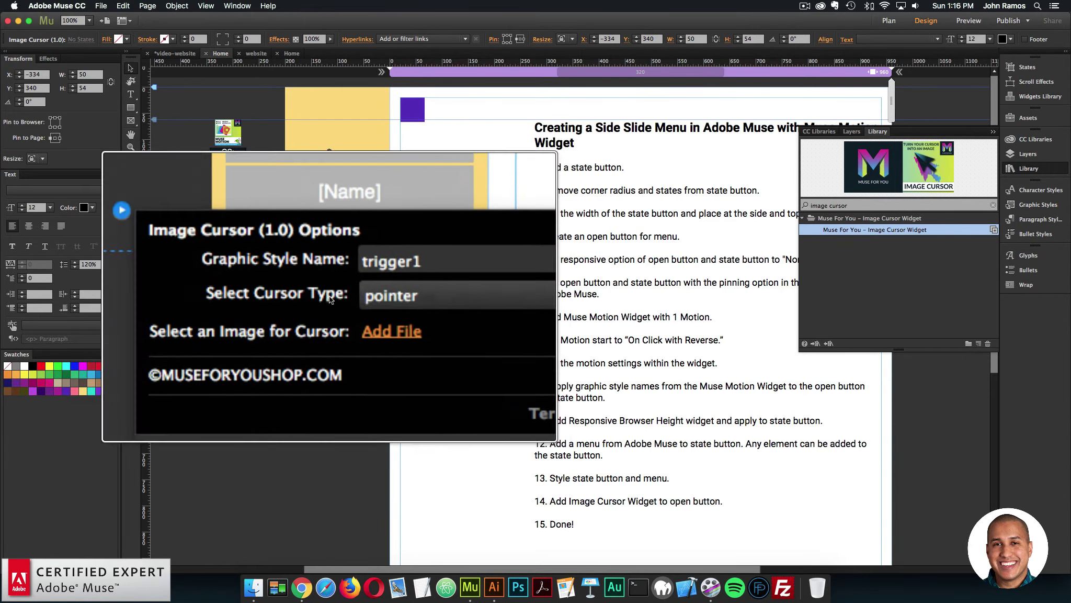
{"action": "left_click", "coordinate": [362, 296]}
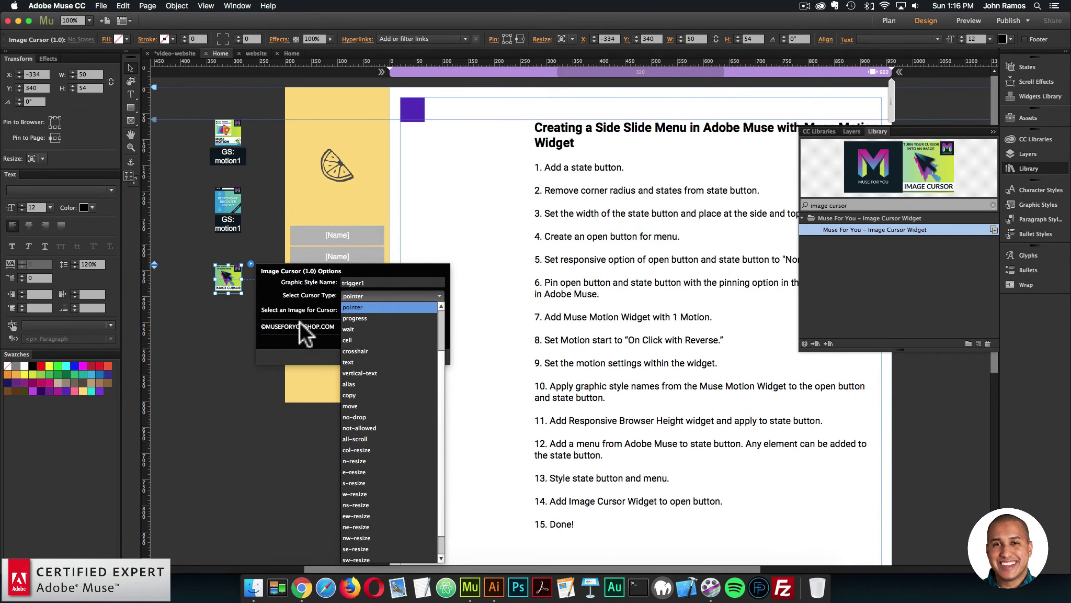
{"action": "left_click", "coordinate": [327, 315]}
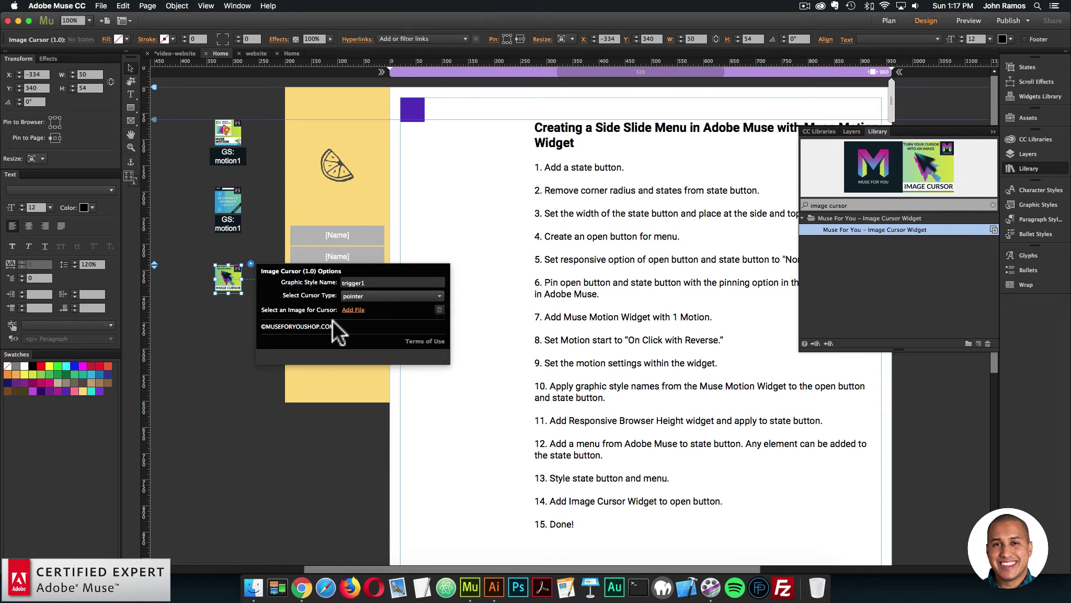
Nudge the Image Cursor widget slightly upward beside the page and preview the page in the browser
{"action": "left_click", "coordinate": [234, 272]}
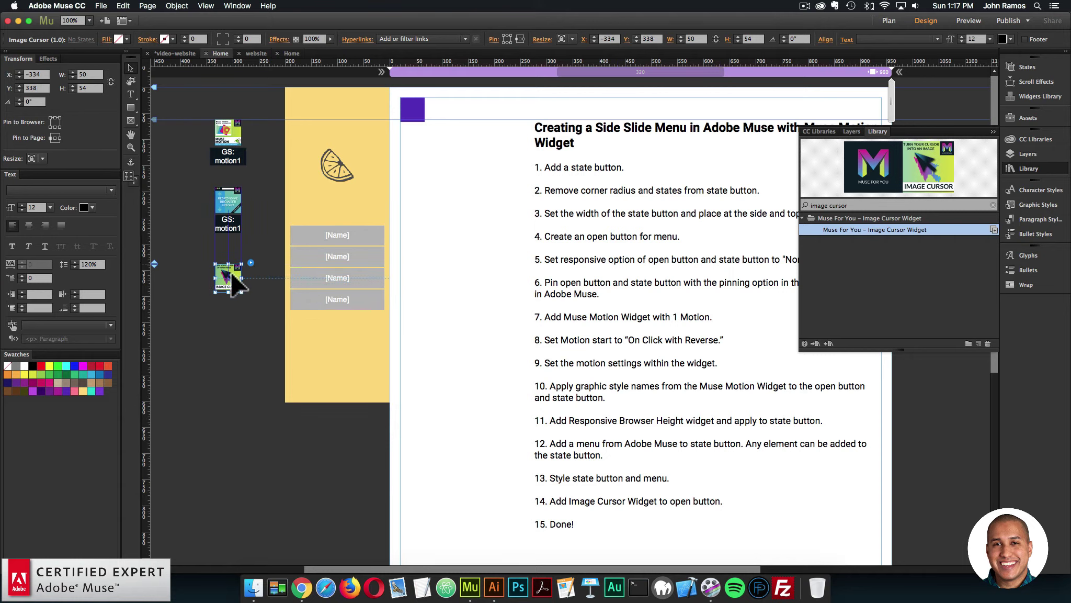
{"action": "left_click", "coordinate": [229, 342]}
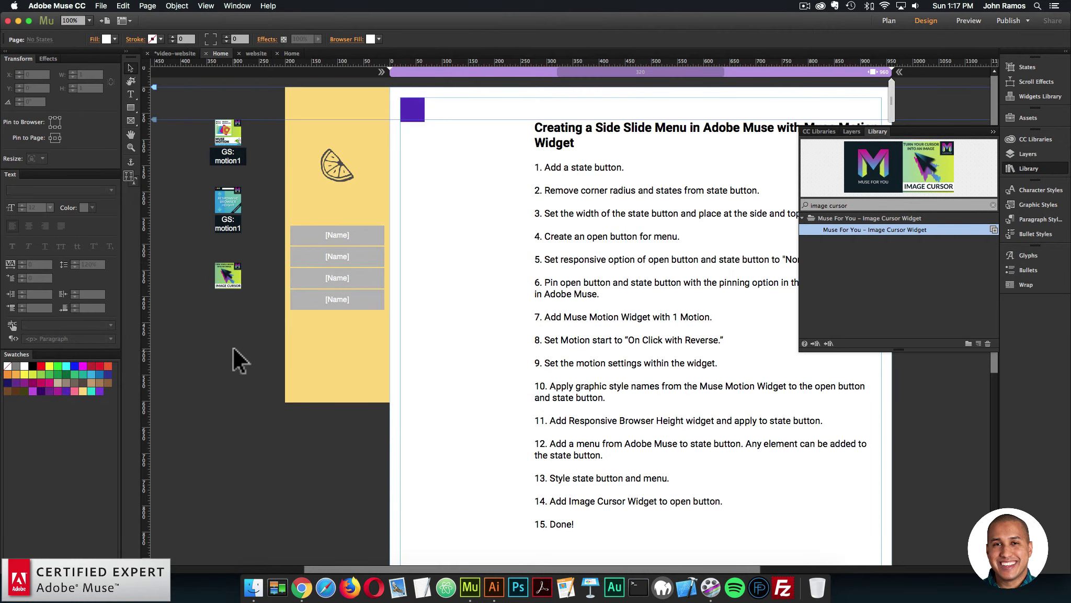
{"action": "left_click", "coordinate": [101, 6]}
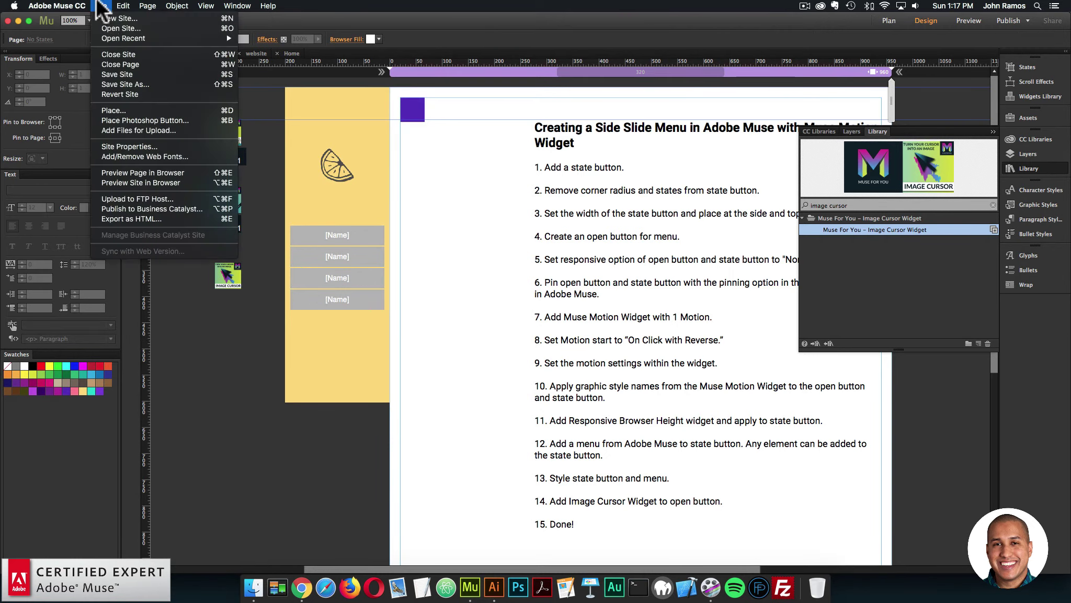
{"action": "left_click", "coordinate": [127, 172]}
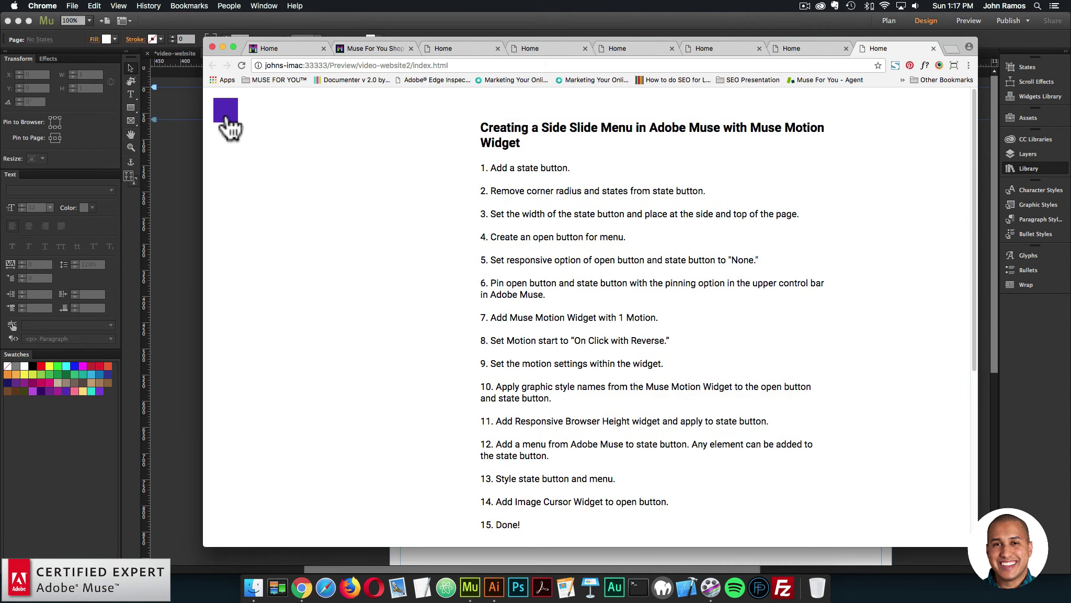
Test the pointer cursor on the purple button by opening and closing the slide menu repeatedly, and return to Adobe Muse
{"action": "left_click", "coordinate": [227, 117]}
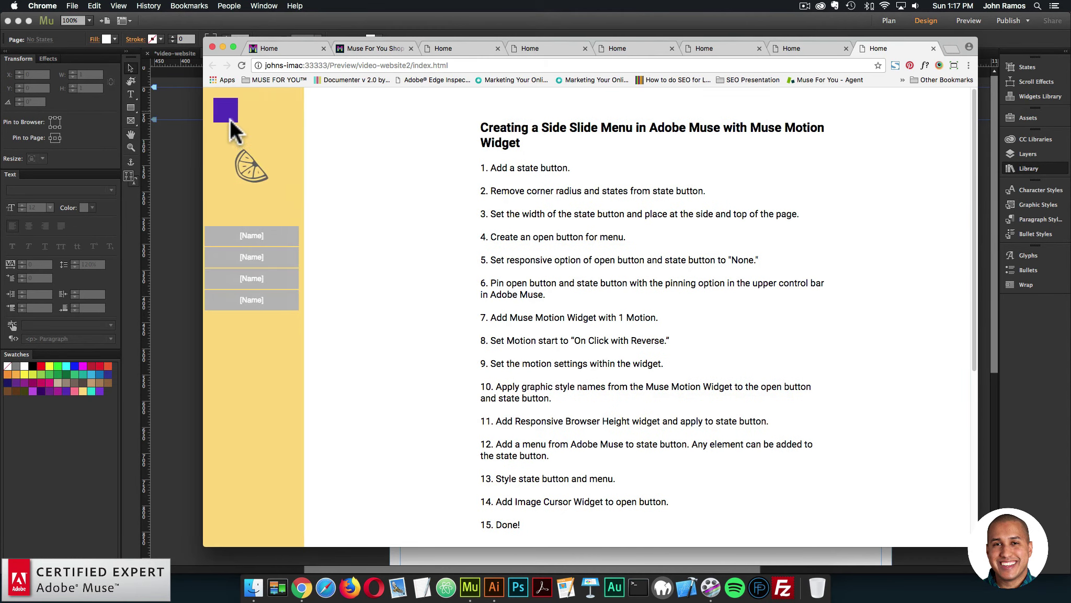
{"action": "left_click", "coordinate": [228, 116]}
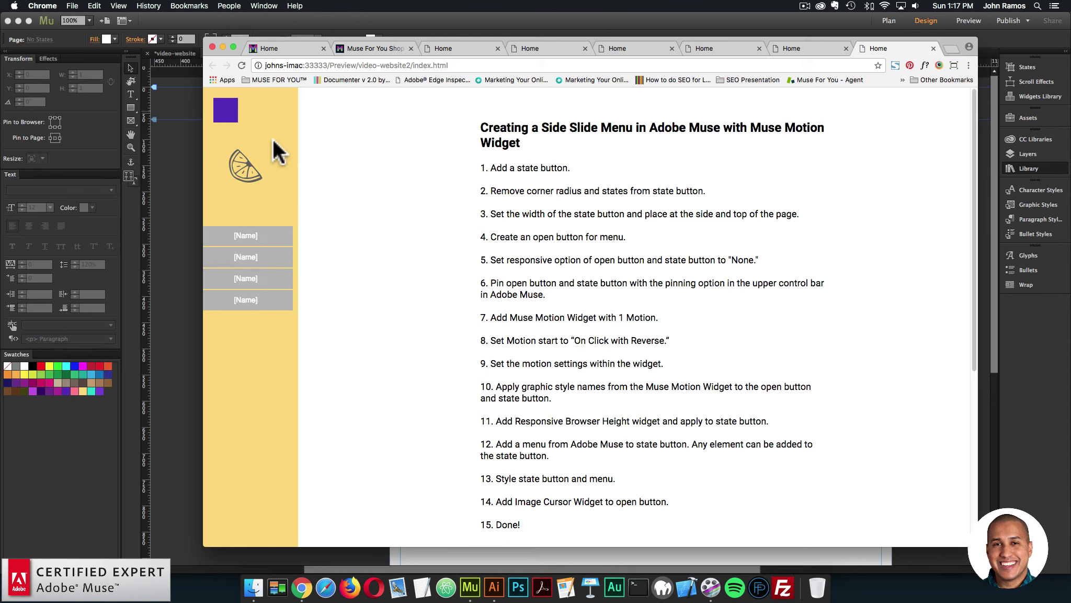
{"action": "left_click", "coordinate": [226, 119]}
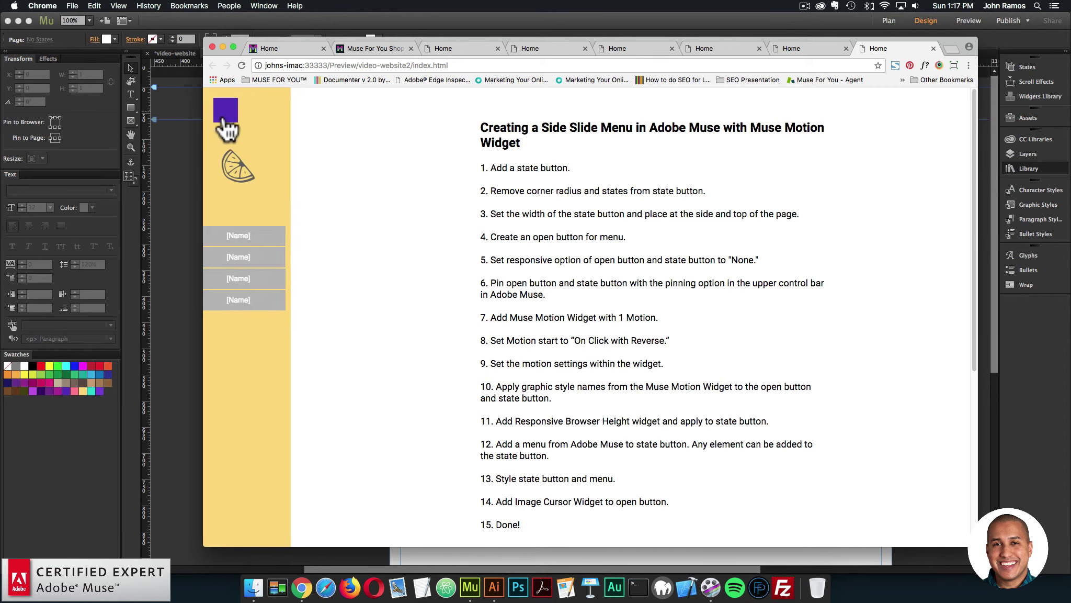
{"action": "left_click", "coordinate": [225, 119]}
{"action": "left_click", "coordinate": [227, 111]}
{"action": "left_click", "coordinate": [227, 110]}
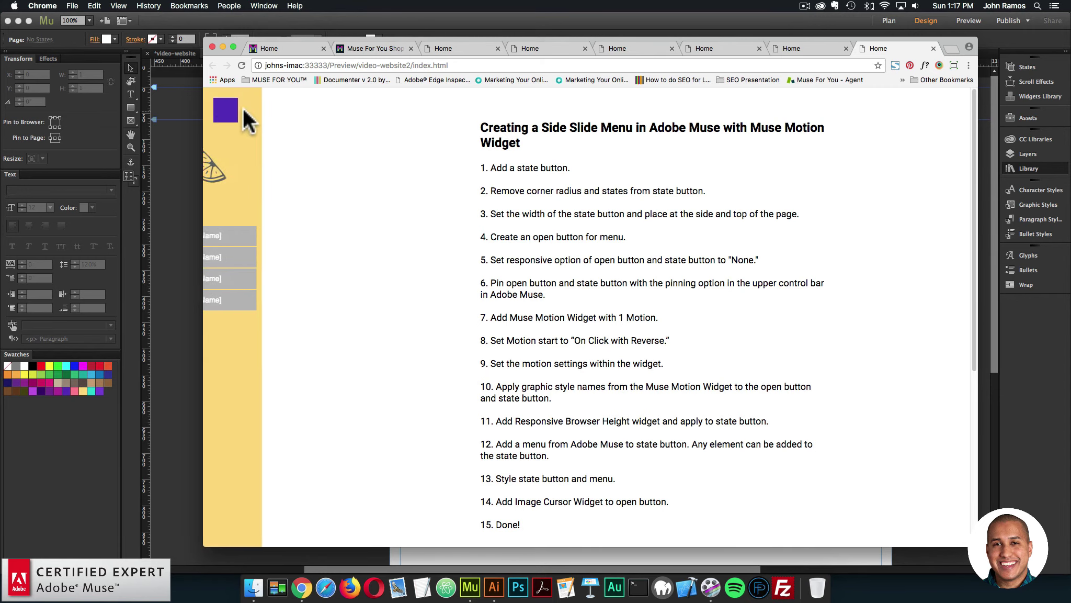
{"action": "left_click", "coordinate": [225, 115]}
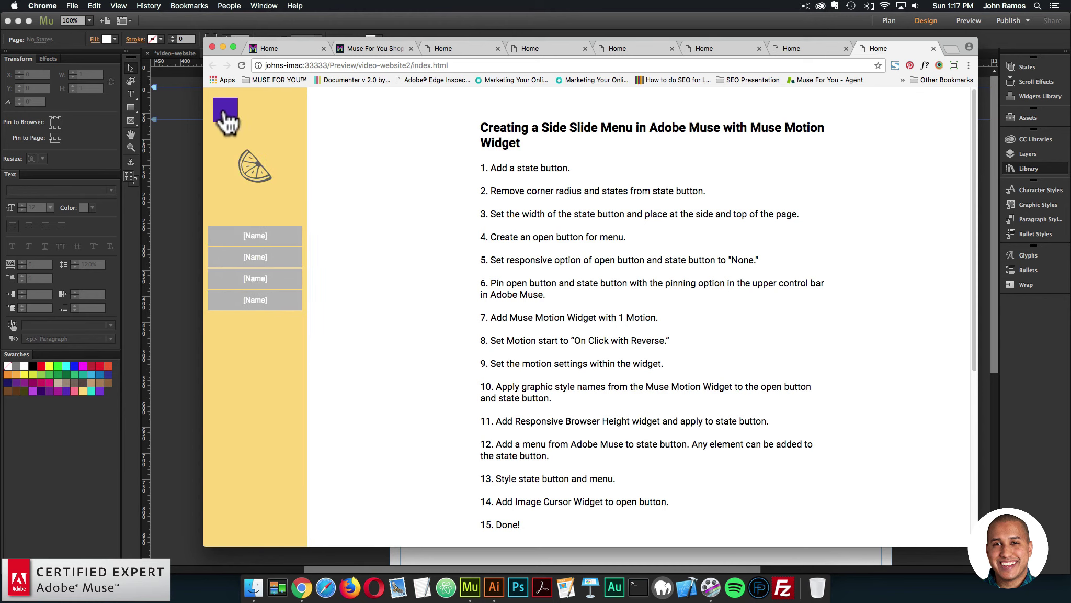
{"action": "left_click", "coordinate": [224, 112]}
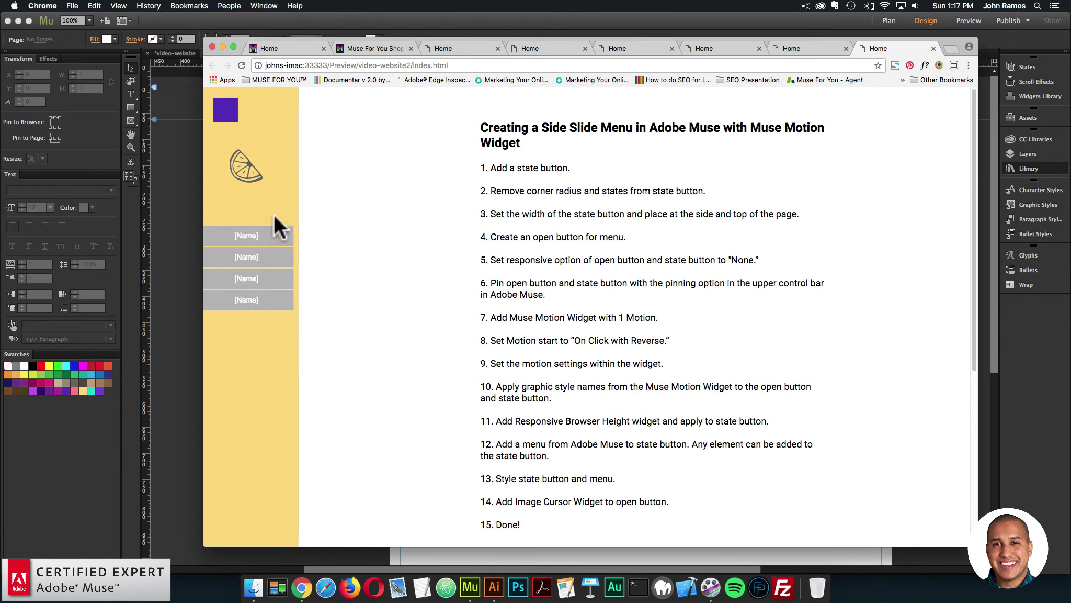
{"action": "left_click", "coordinate": [227, 116]}
{"action": "left_click", "coordinate": [225, 111]}
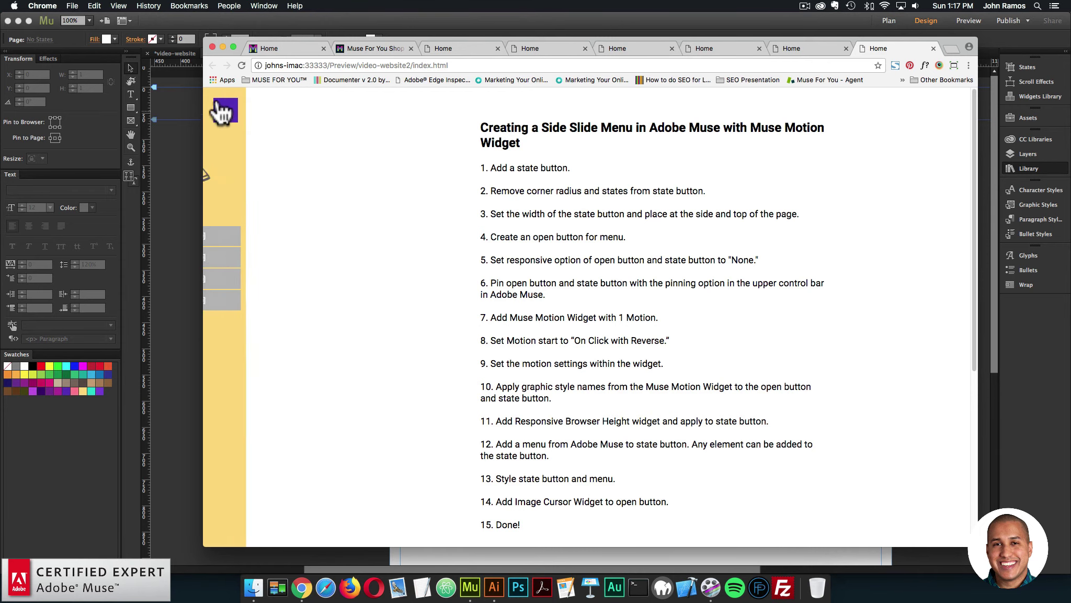
{"action": "left_click", "coordinate": [224, 111]}
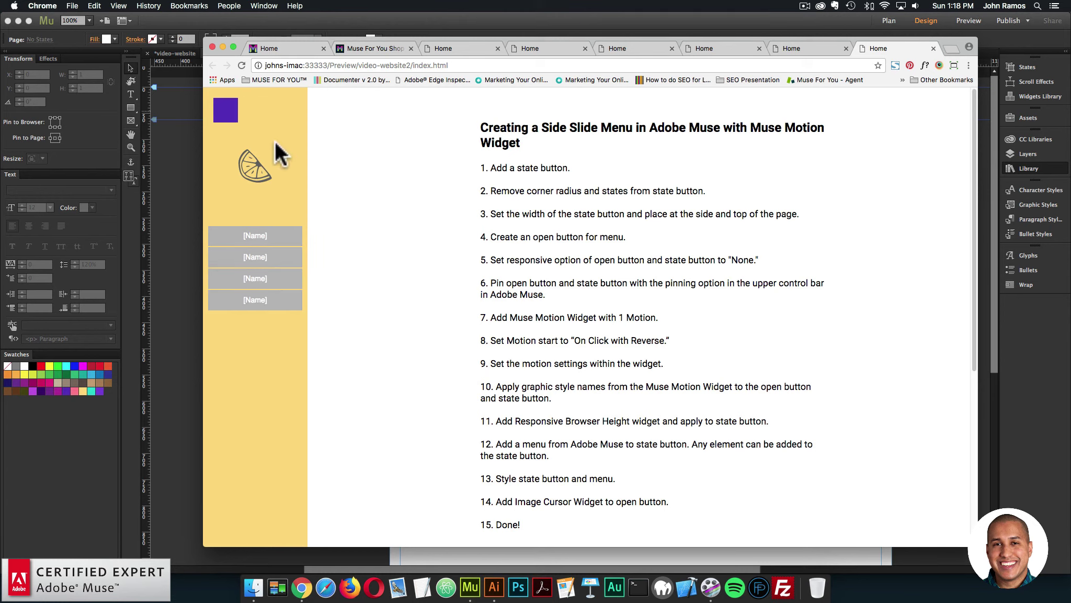
{"action": "left_click", "coordinate": [237, 124]}
{"action": "left_click", "coordinate": [232, 117]}
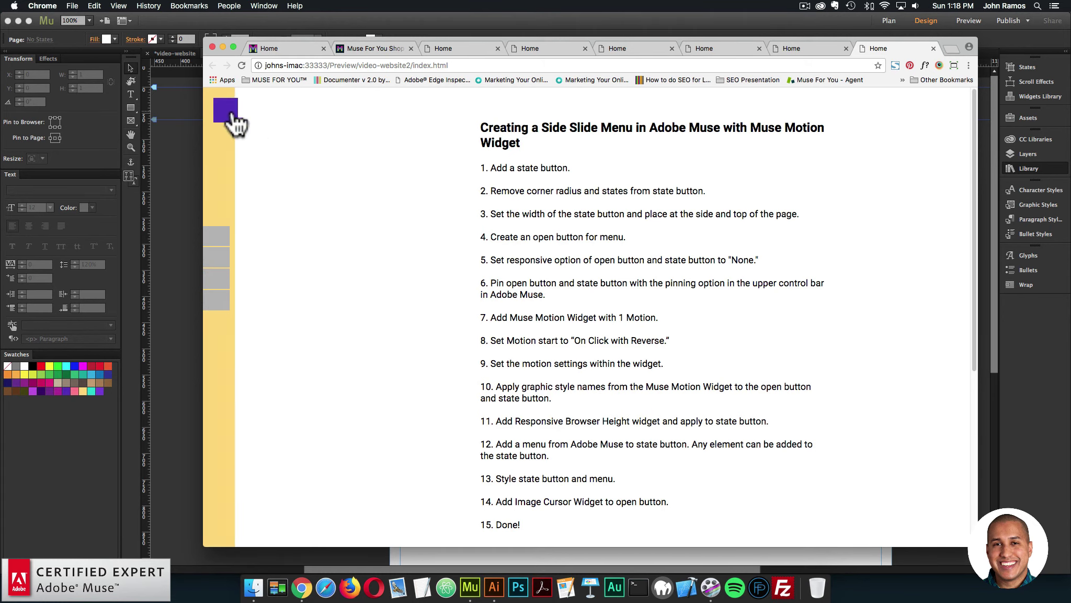
{"action": "left_click", "coordinate": [185, 231]}
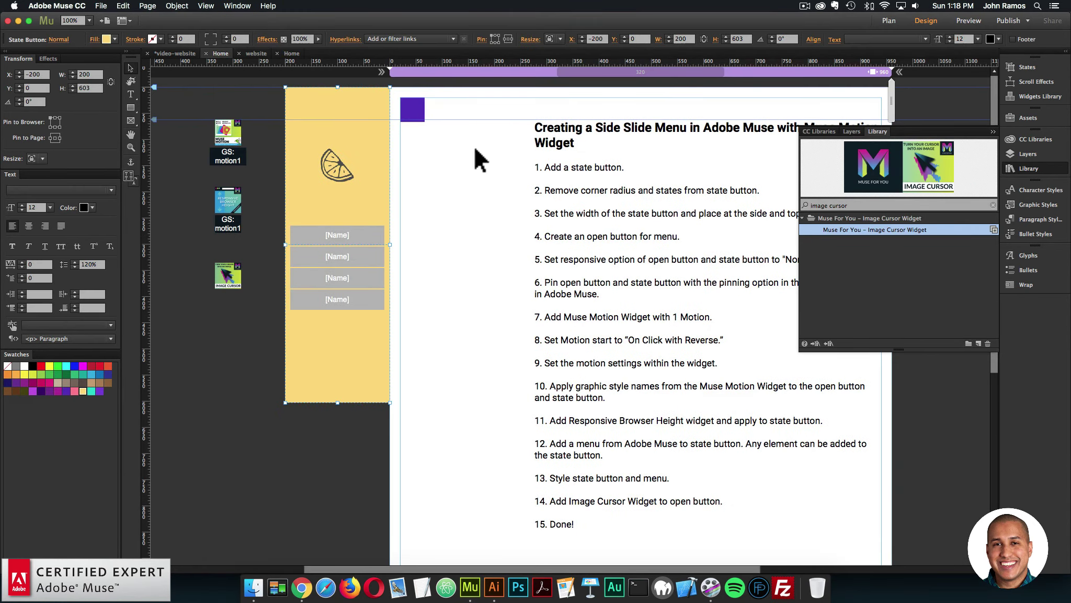
Move the menu state button to X 960 and the purple open button to X 893, Y 20, pinning both to the browser's top-right corner
{"action": "left_click", "coordinate": [1012, 168]}
{"action": "left_click_drag", "start_coordinate": [316, 118], "coordinate": [922, 120]}
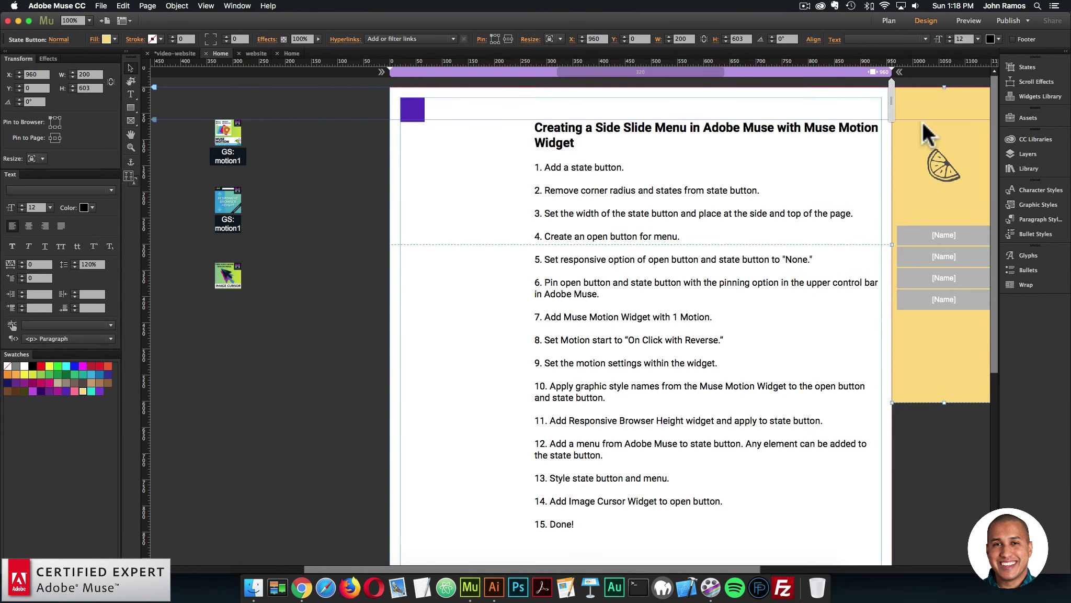
{"action": "left_click_drag", "start_coordinate": [412, 110], "coordinate": [919, 113]}
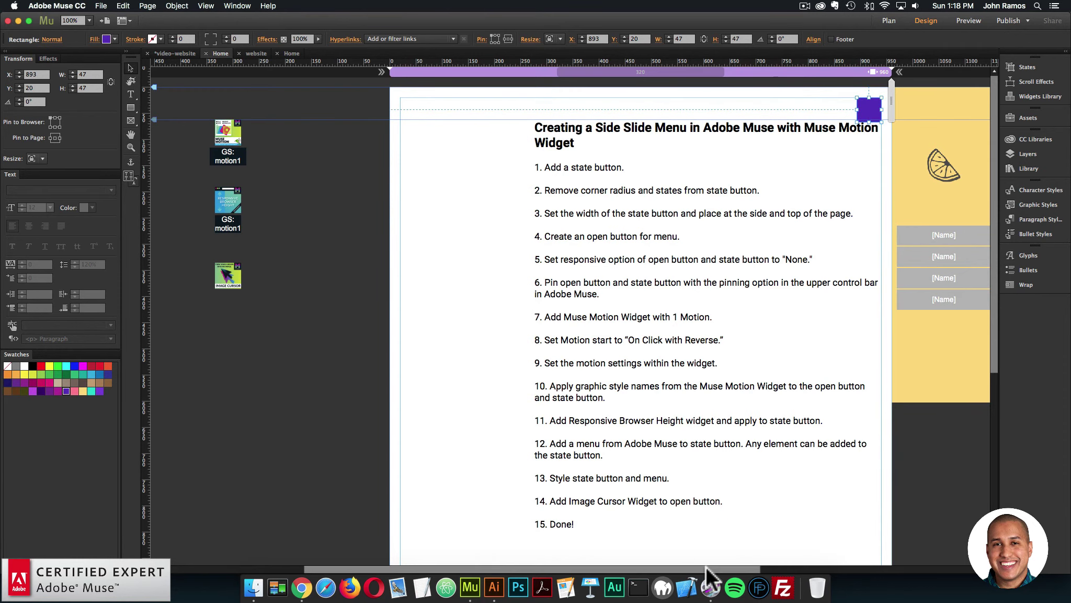
{"action": "left_click_drag", "start_coordinate": [687, 569], "coordinate": [755, 569]}
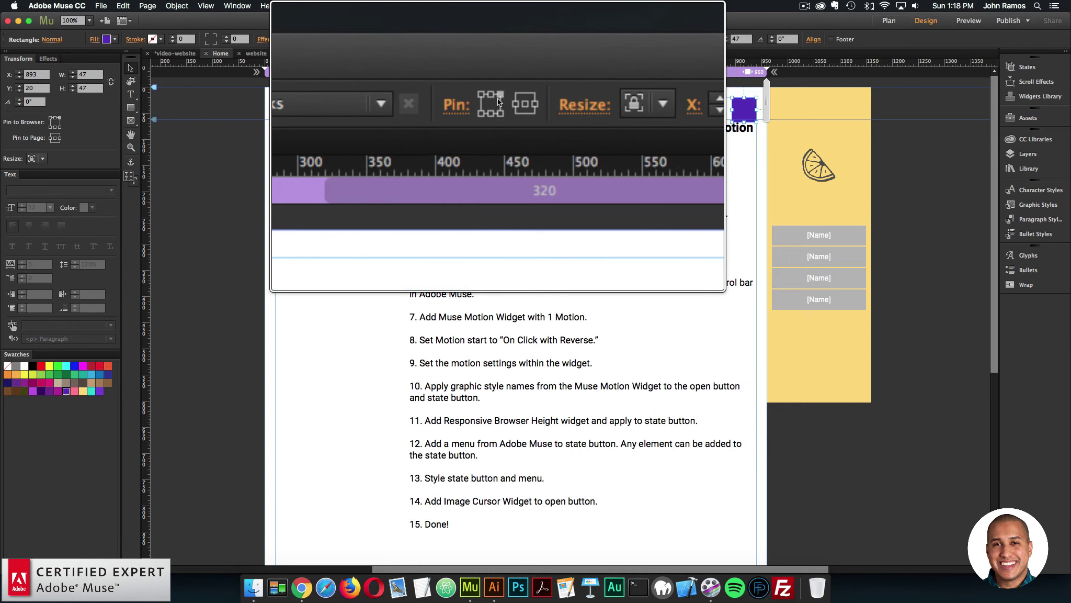
{"action": "left_click", "coordinate": [836, 141]}
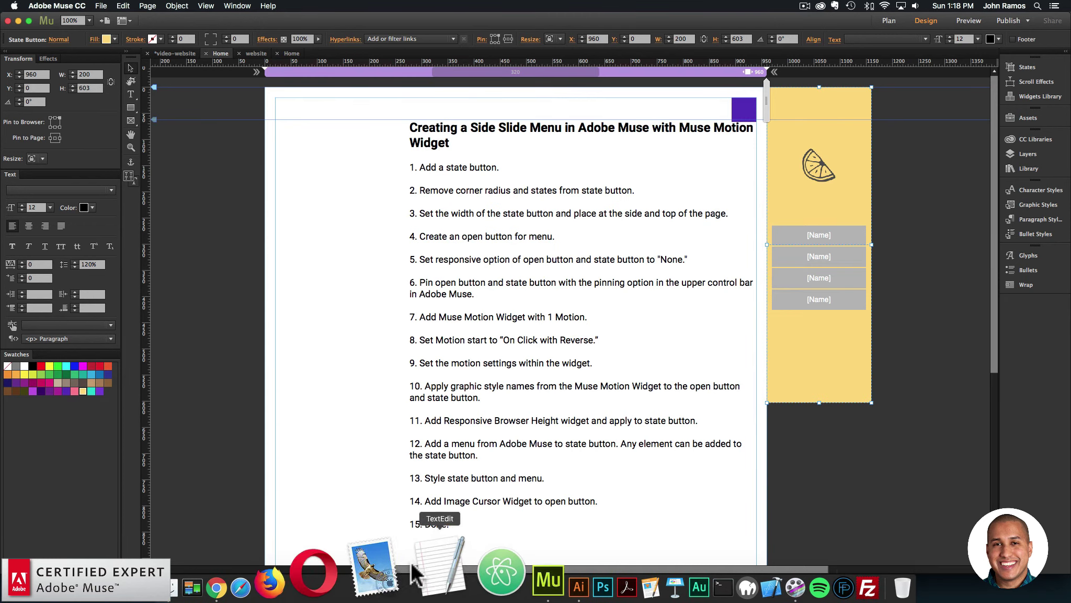
Set the Motion 1 value of the Muse Motion widget to -200
{"action": "left_click_drag", "start_coordinate": [409, 569], "coordinate": [344, 568]}
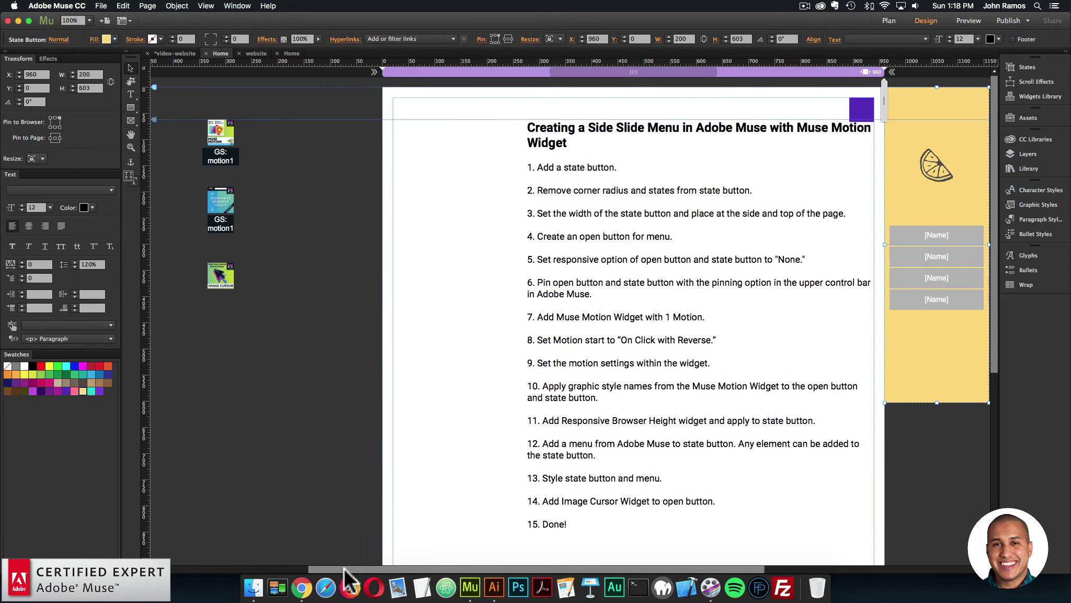
{"action": "left_click", "coordinate": [220, 139]}
{"action": "left_click", "coordinate": [249, 119]}
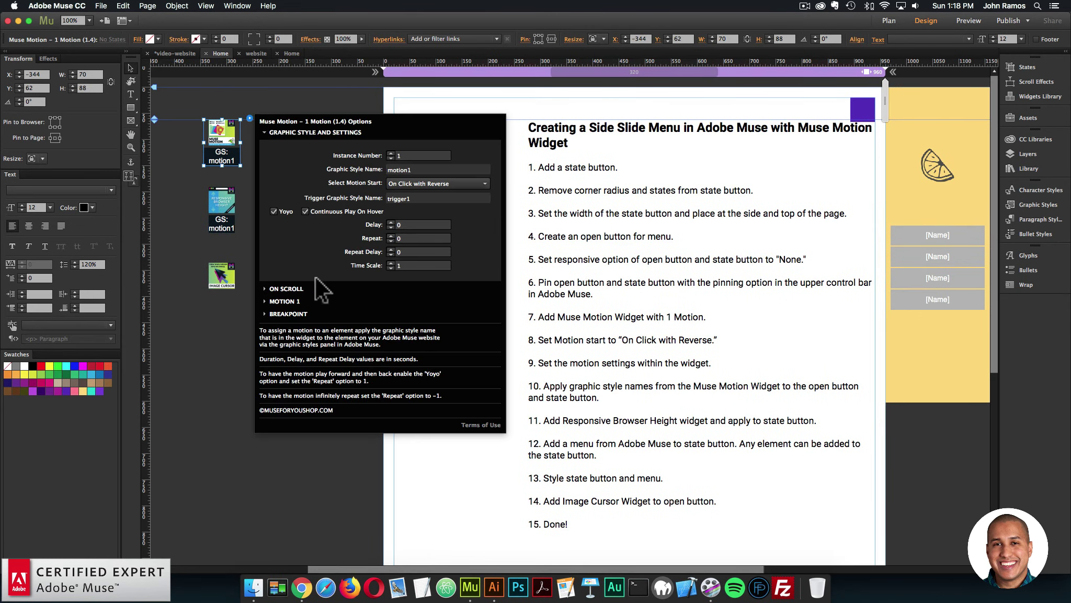
{"action": "left_click", "coordinate": [284, 301]}
{"action": "double_click", "coordinate": [411, 290]}
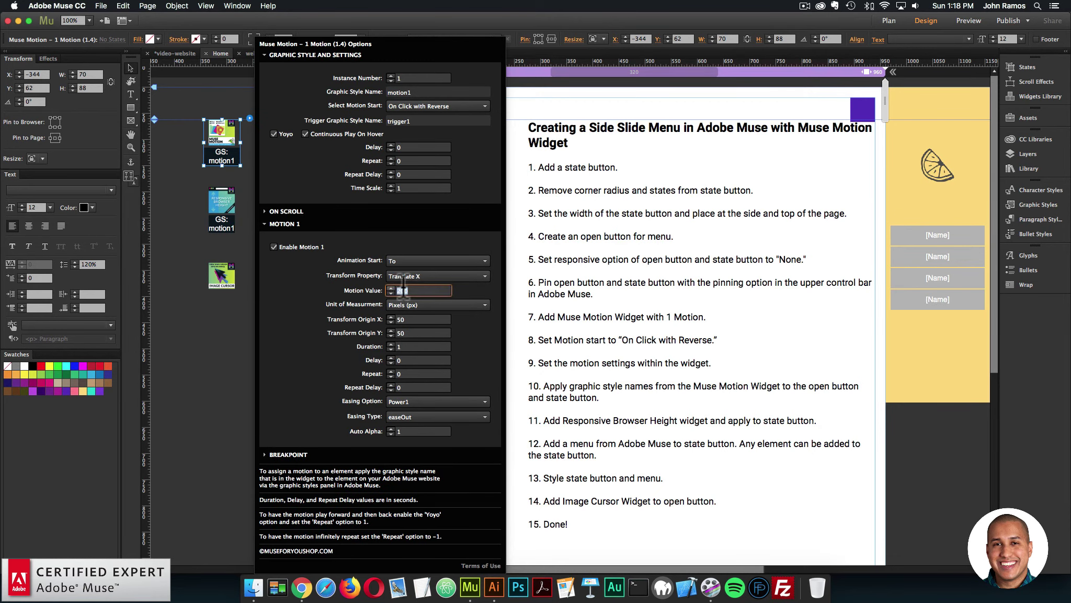
{"action": "left_click", "coordinate": [397, 292]}
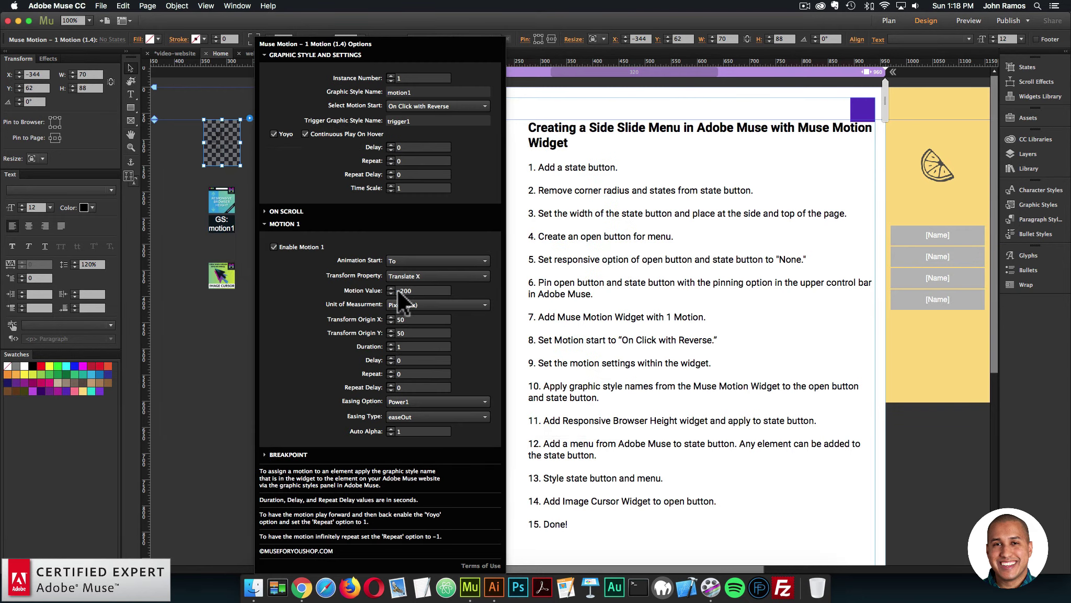
{"action": "left_click", "coordinate": [204, 342]}
Preview the right-side menu in the browser, toggle it with the purple button, and return to Adobe Muse
{"action": "left_click", "coordinate": [101, 6]}
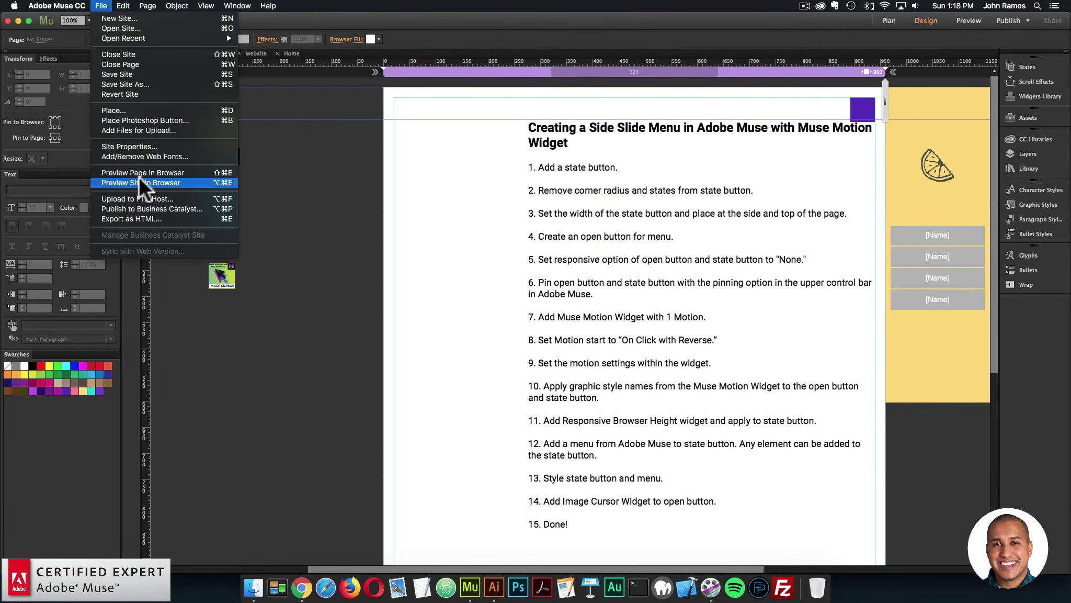
{"action": "left_click", "coordinate": [167, 180]}
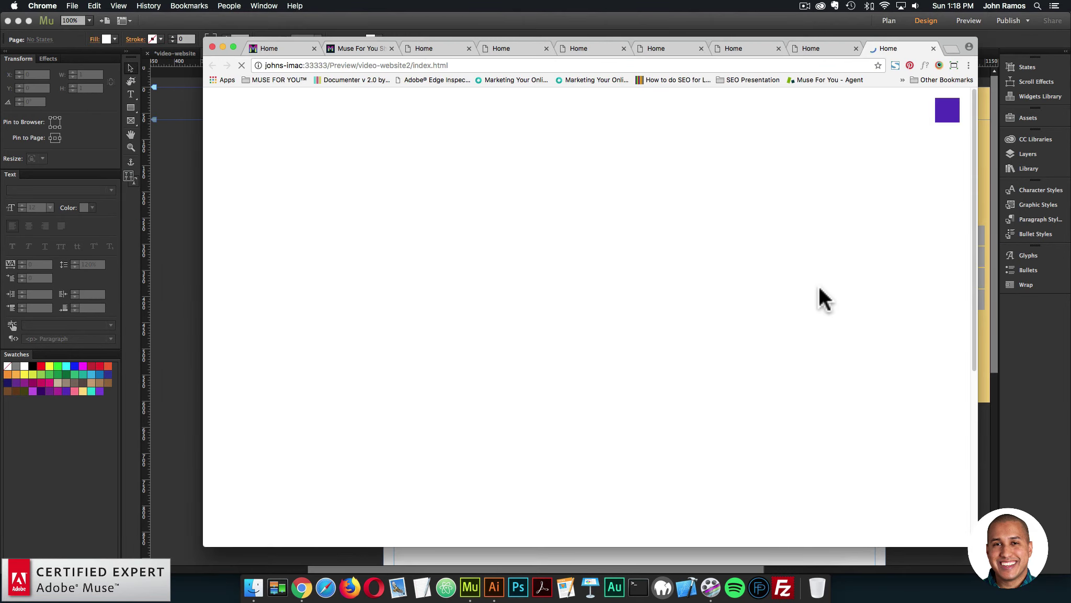
{"action": "left_click", "coordinate": [944, 116]}
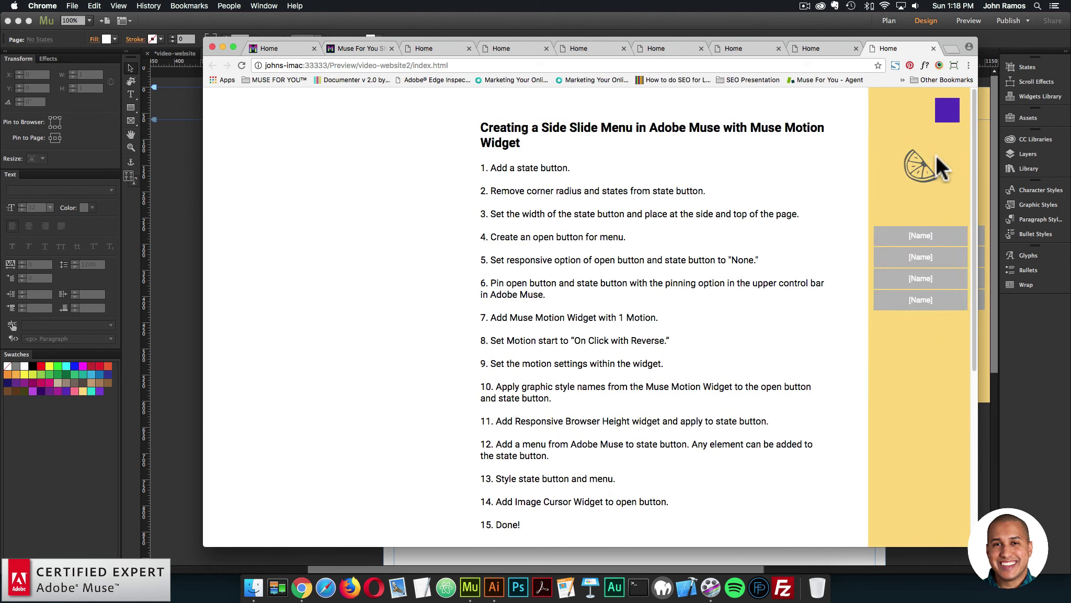
{"action": "left_click", "coordinate": [946, 113]}
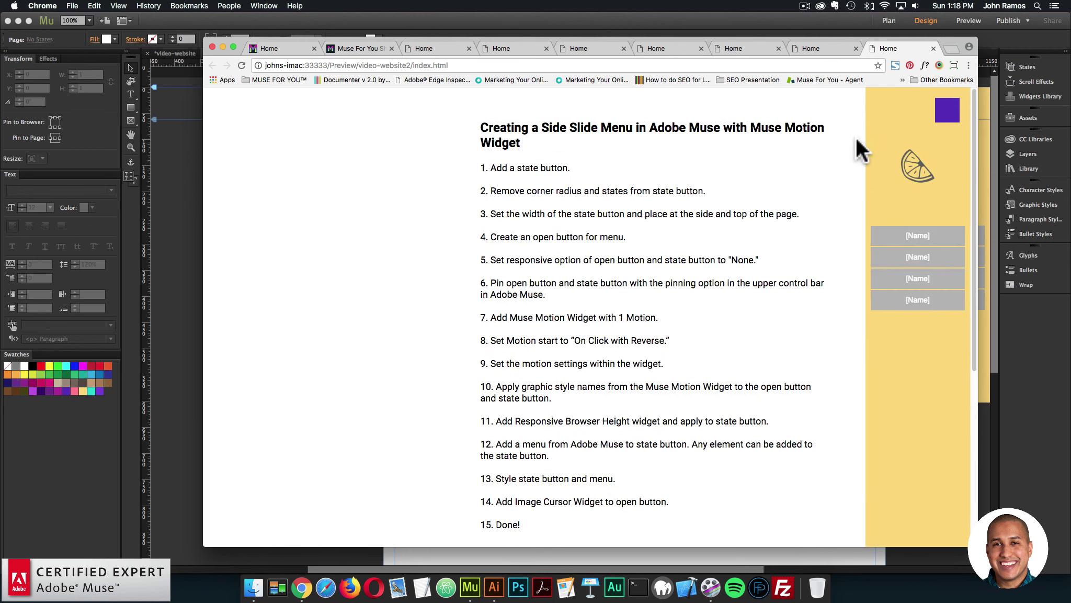
{"action": "left_click", "coordinate": [672, 18]}
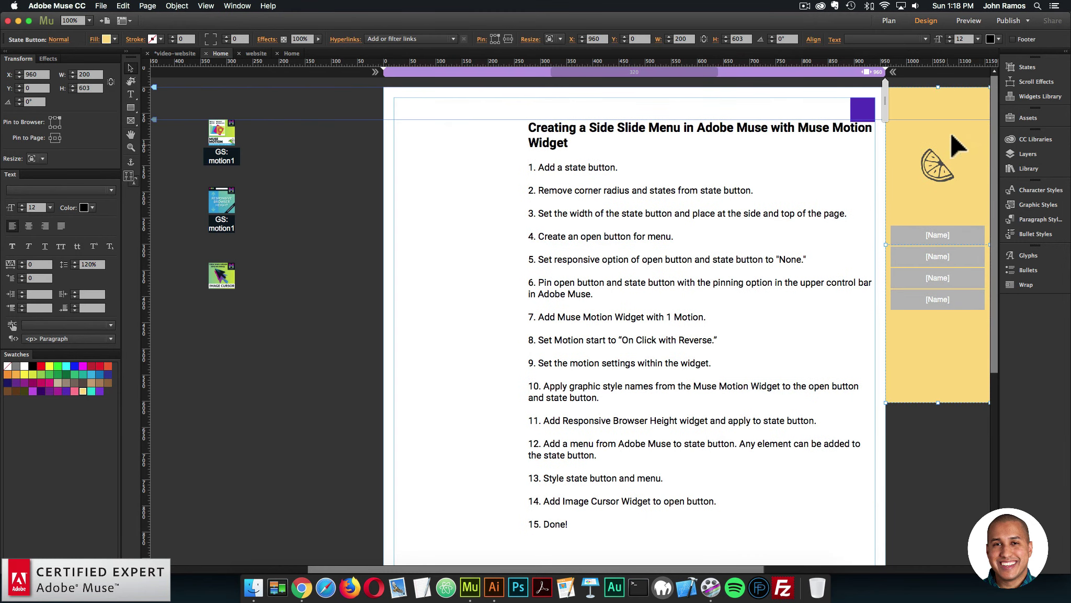
Move the menu state button back to X -200 and the purple button to X 20, Y 20, pinning both to the browser's top-left corner
{"action": "left_click_drag", "start_coordinate": [951, 160], "coordinate": [345, 131]}
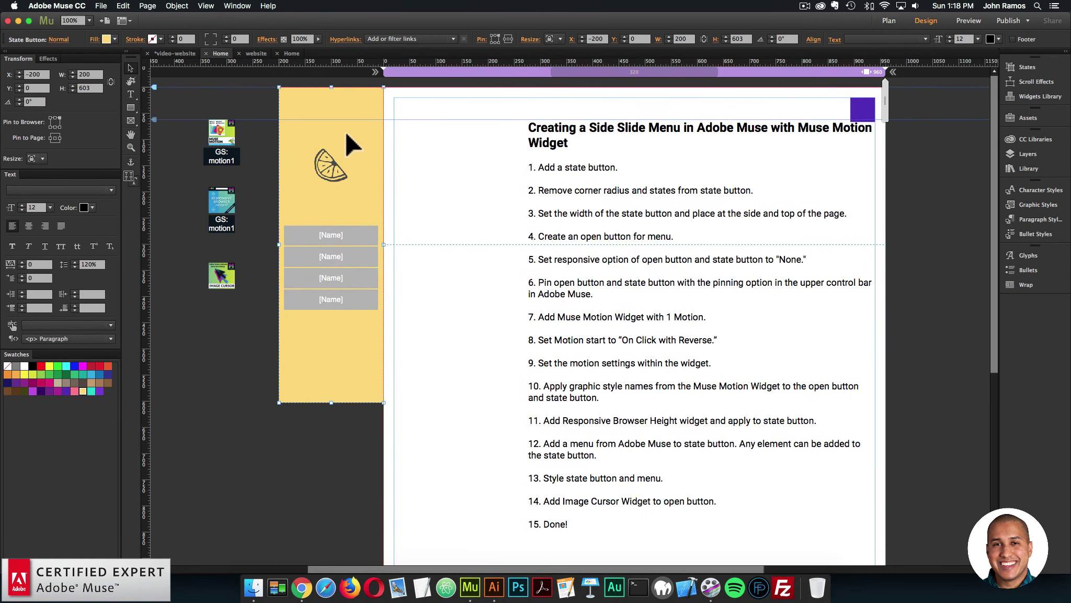
{"action": "left_click_drag", "start_coordinate": [866, 110], "coordinate": [409, 110]}
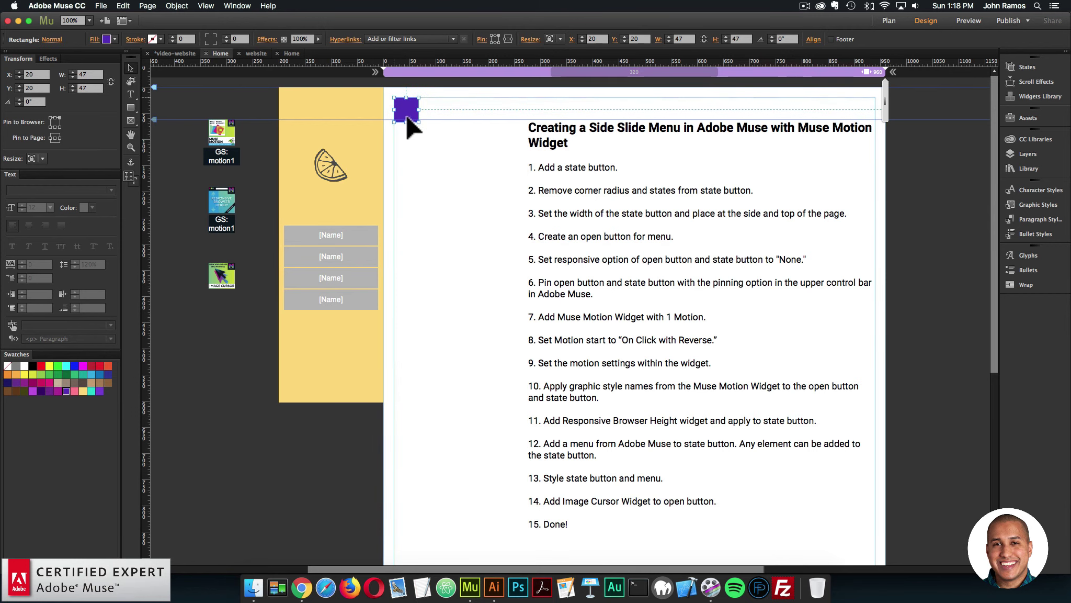
{"action": "left_click", "coordinate": [379, 97], "text": "shift"}
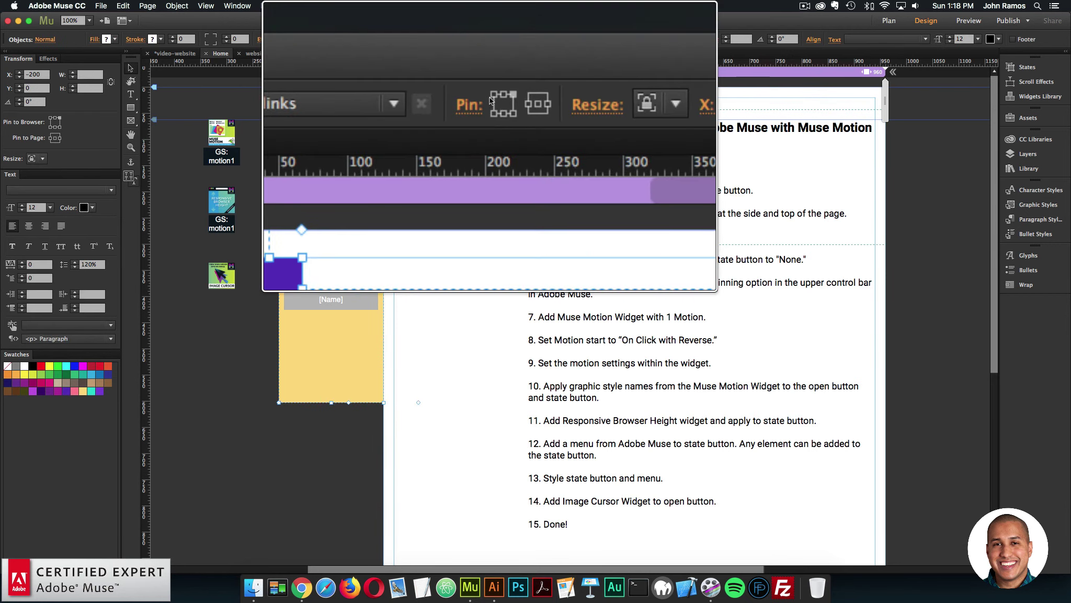
Set the Motion 1 value of the Muse Motion widget to 200
{"action": "left_click", "coordinate": [235, 126]}
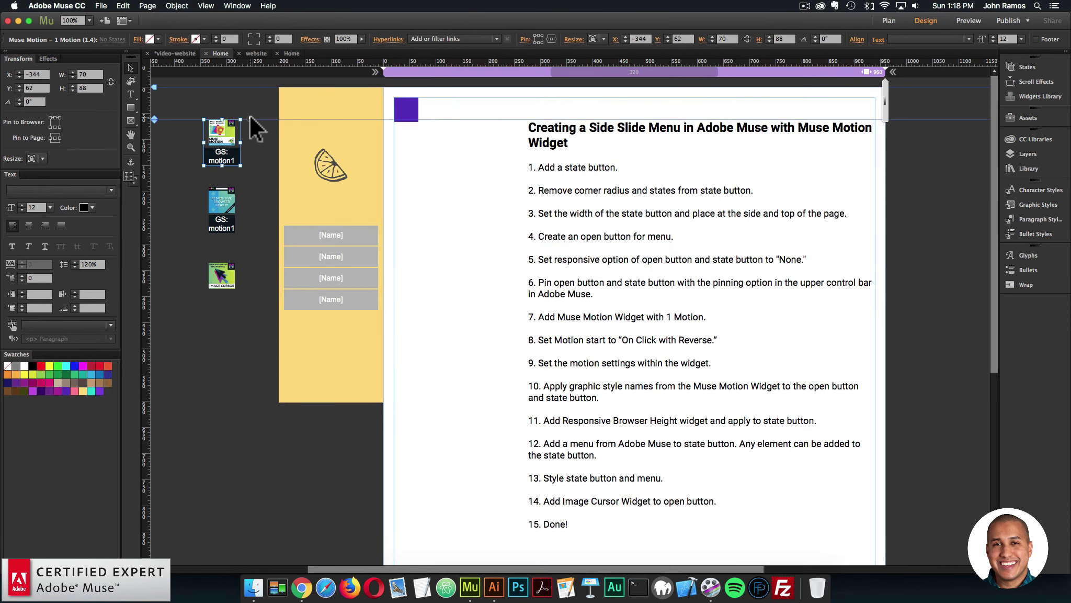
{"action": "left_click", "coordinate": [250, 118]}
{"action": "left_click", "coordinate": [272, 301]}
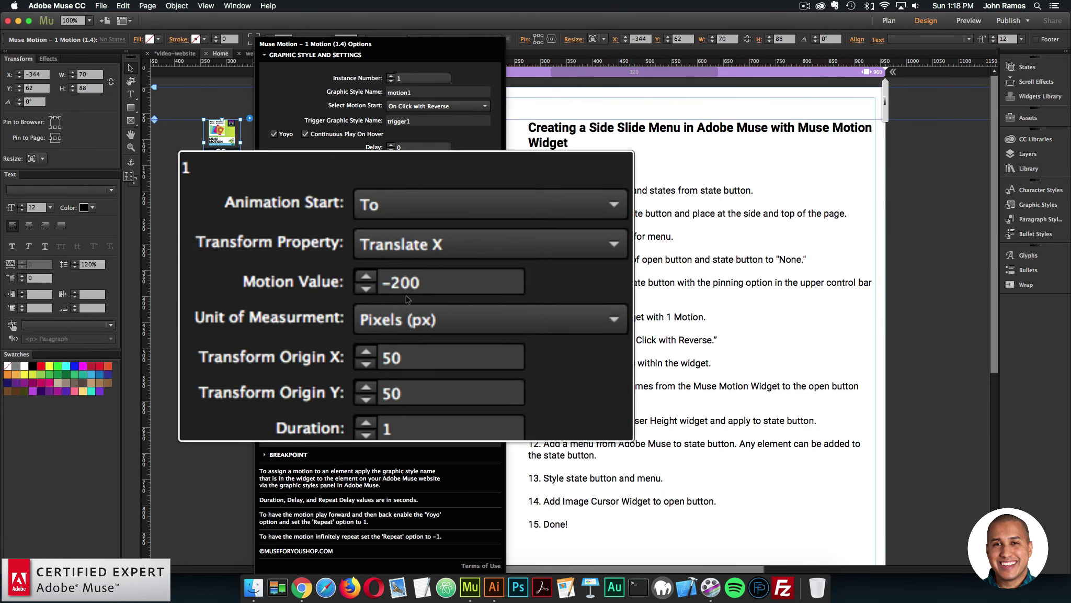
{"action": "double_click", "coordinate": [386, 287]}
{"action": "type", "text": "200"}
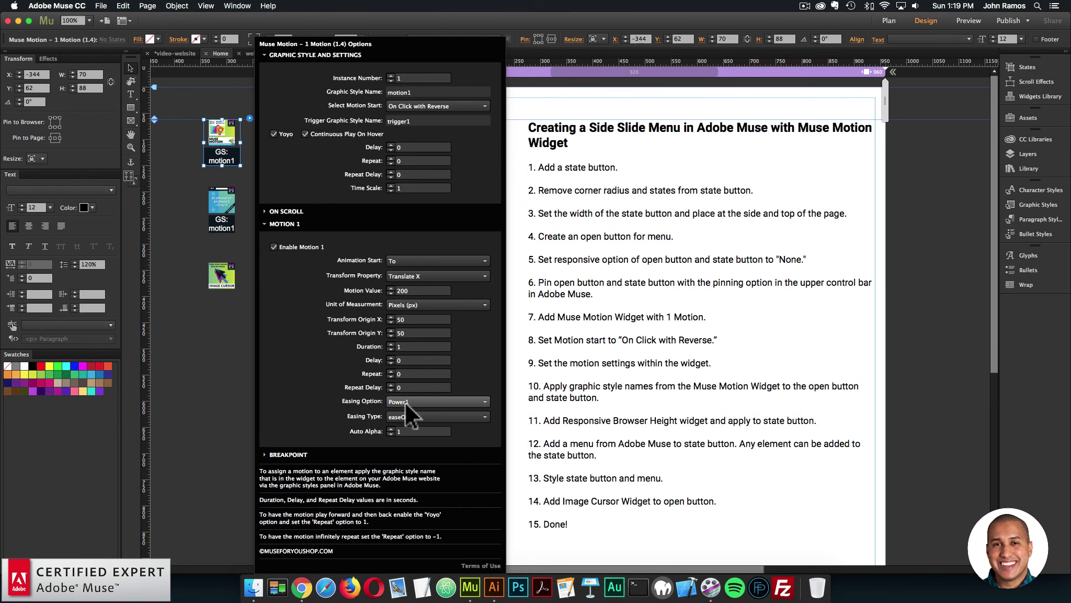
Set the Motion 1 easing option of the Muse Motion widget to Bounce with easing type easeInOut
{"action": "left_click", "coordinate": [408, 402]}
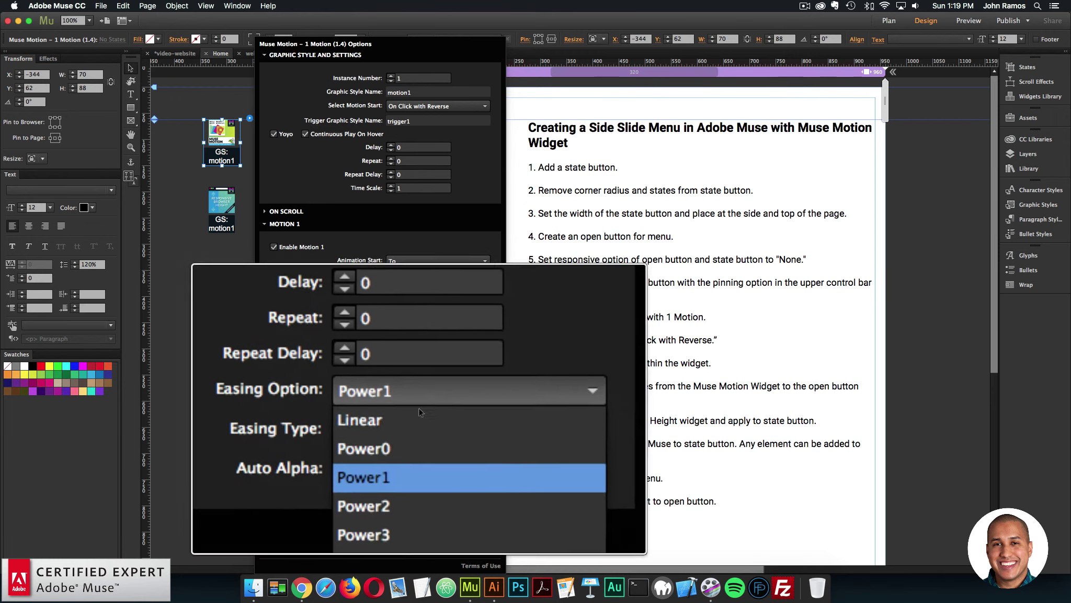
{"action": "scroll", "coordinate": [405, 455], "scroll_direction": "down", "scroll_amount": 4}
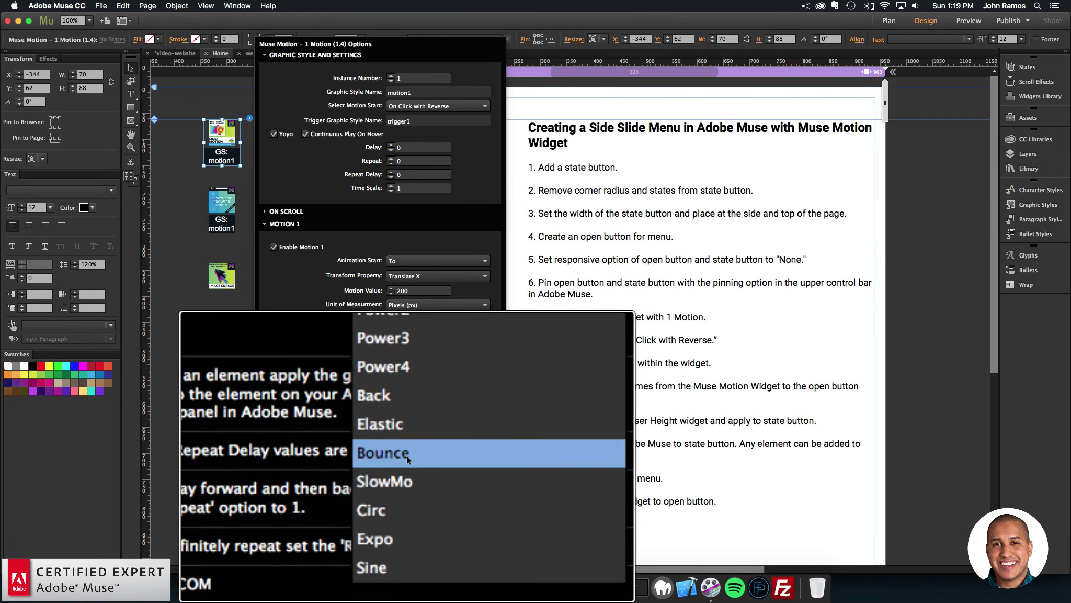
{"action": "left_click", "coordinate": [406, 455]}
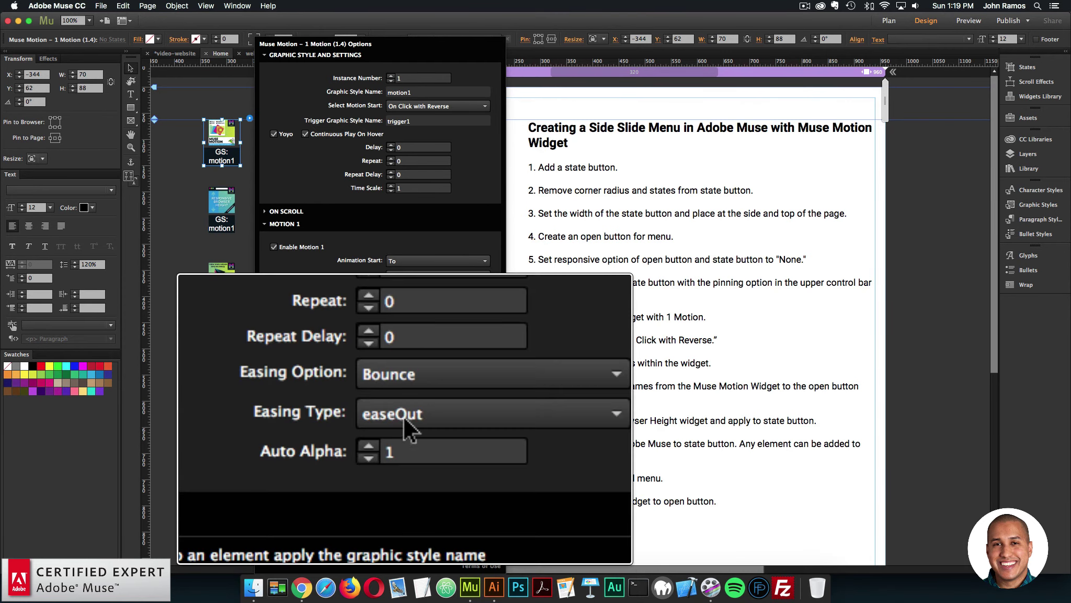
{"action": "left_click", "coordinate": [410, 418]}
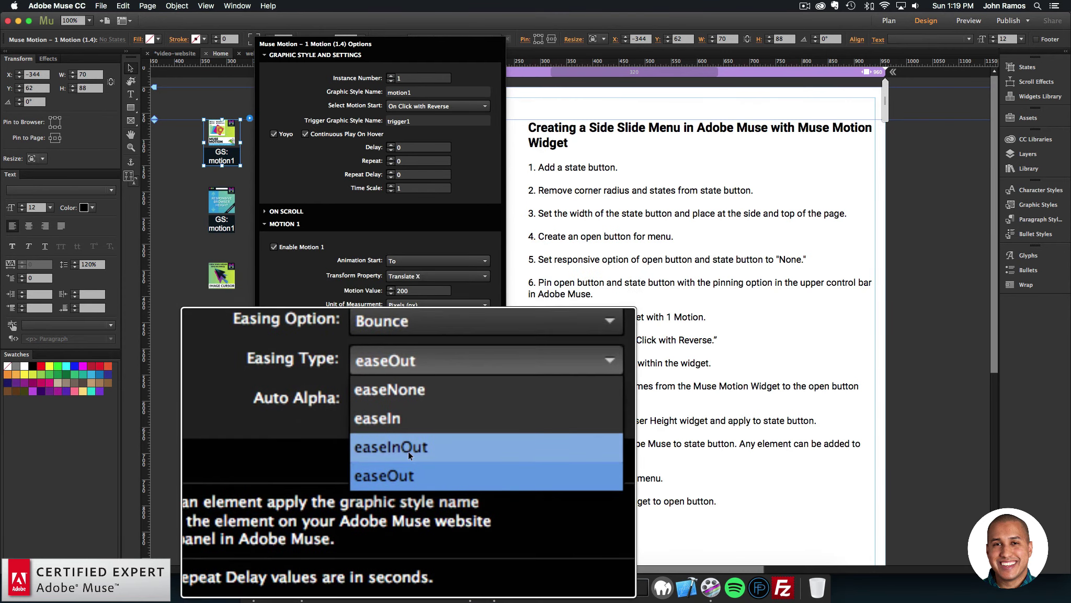
{"action": "left_click", "coordinate": [408, 451]}
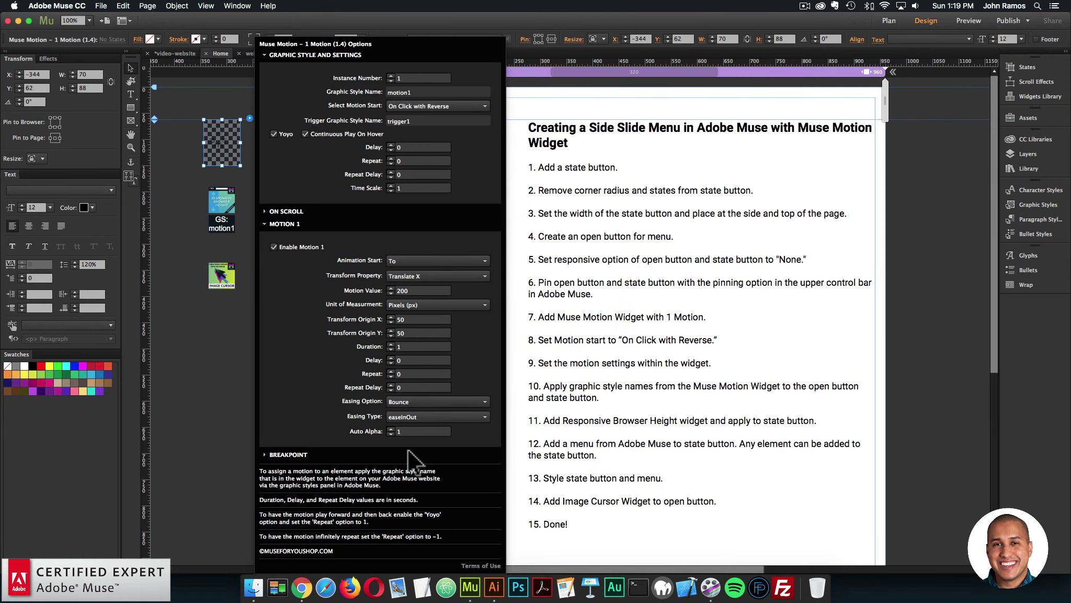
{"action": "left_click", "coordinate": [217, 375]}
Preview the page in the browser, toggle the side menu repeatedly to check the bounce easing, and return to Adobe Muse
{"action": "left_click", "coordinate": [101, 6]}
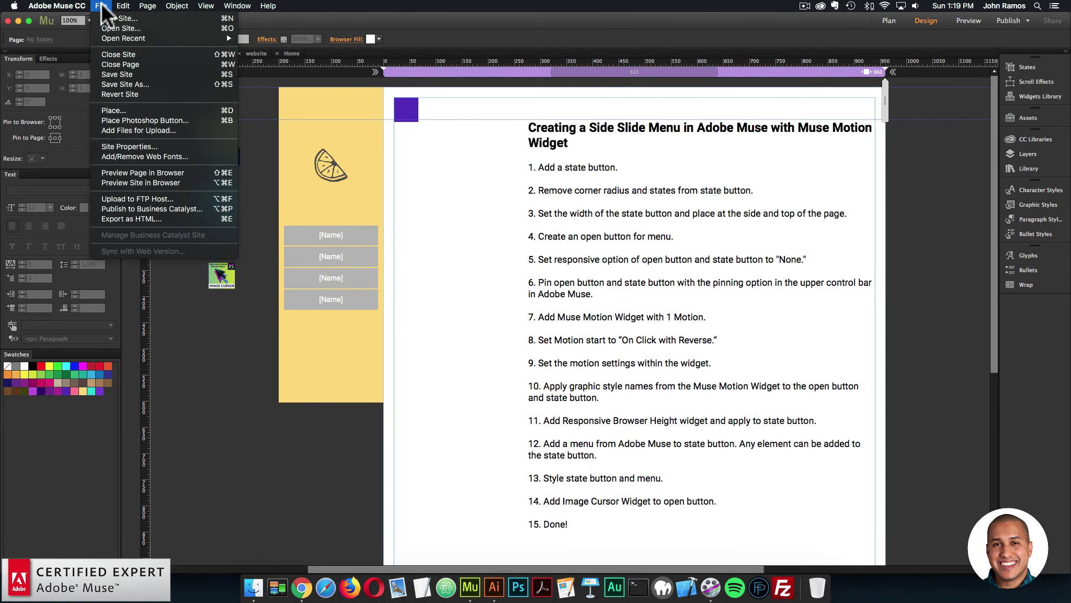
{"action": "left_click", "coordinate": [136, 172]}
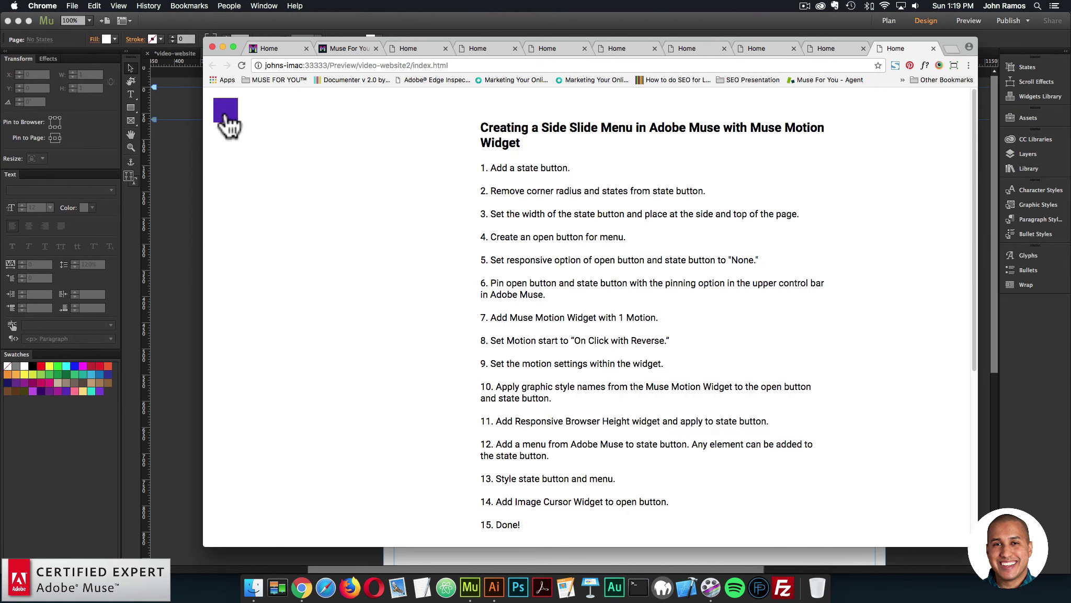
{"action": "left_click", "coordinate": [228, 116]}
{"action": "left_click", "coordinate": [229, 117]}
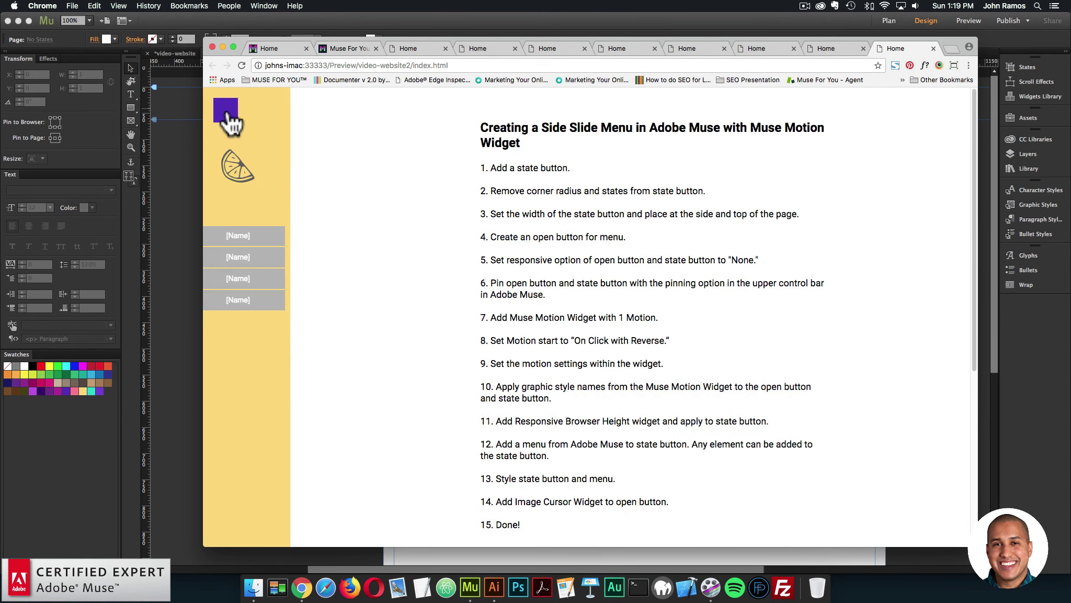
{"action": "left_click", "coordinate": [230, 118]}
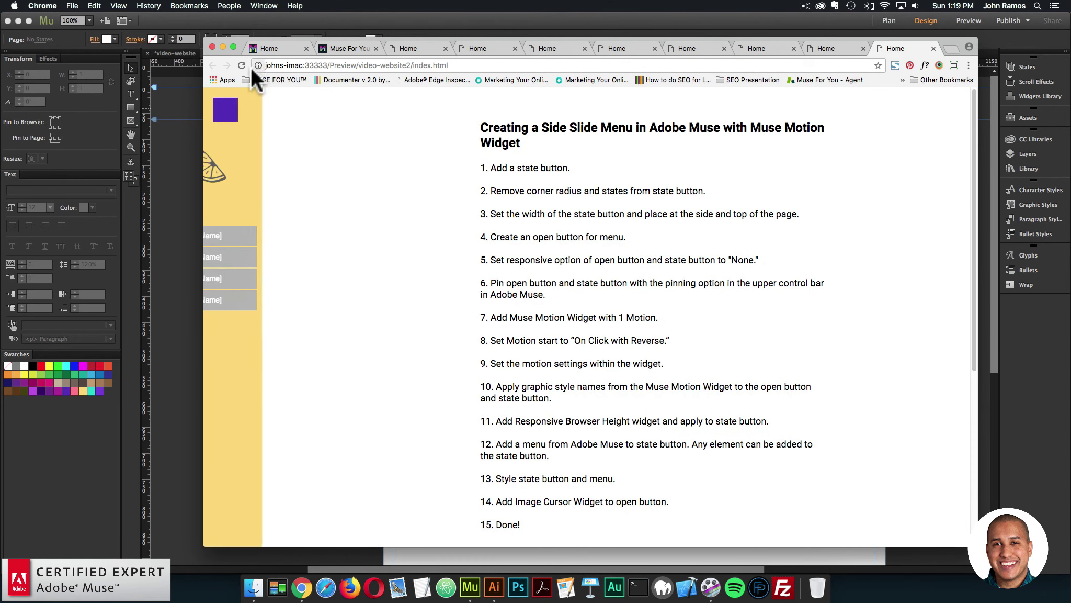
{"action": "left_click", "coordinate": [235, 116]}
{"action": "left_click", "coordinate": [231, 121]}
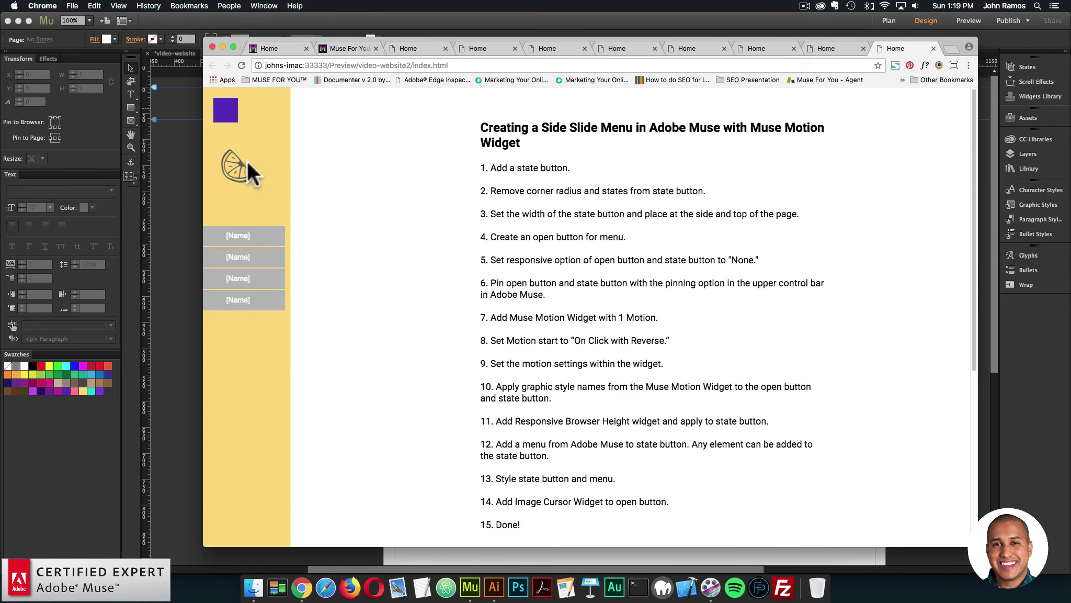
{"action": "left_click", "coordinate": [228, 116]}
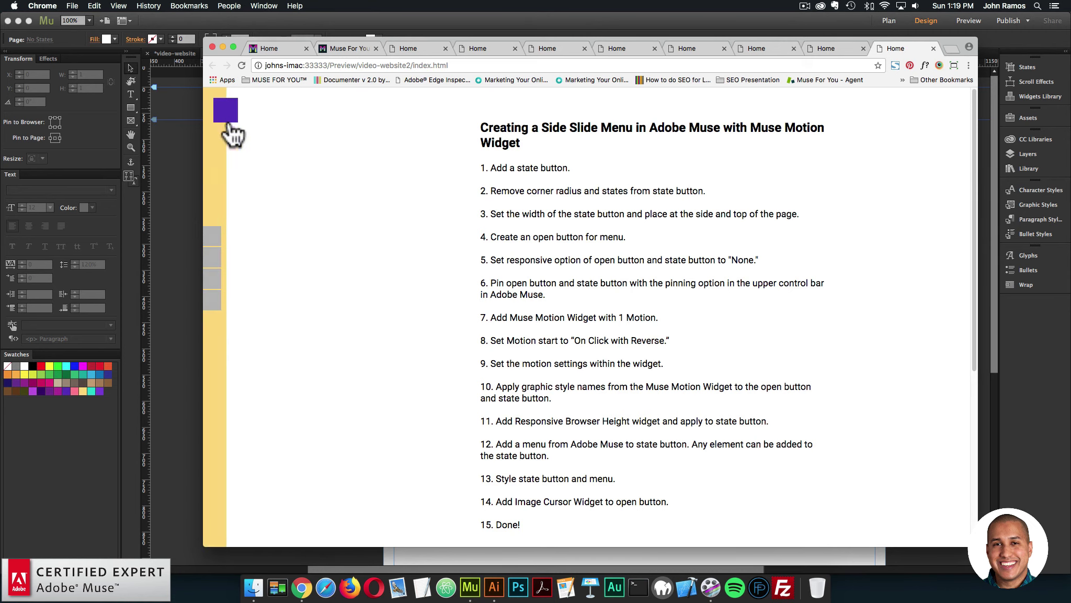
{"action": "left_click", "coordinate": [225, 119]}
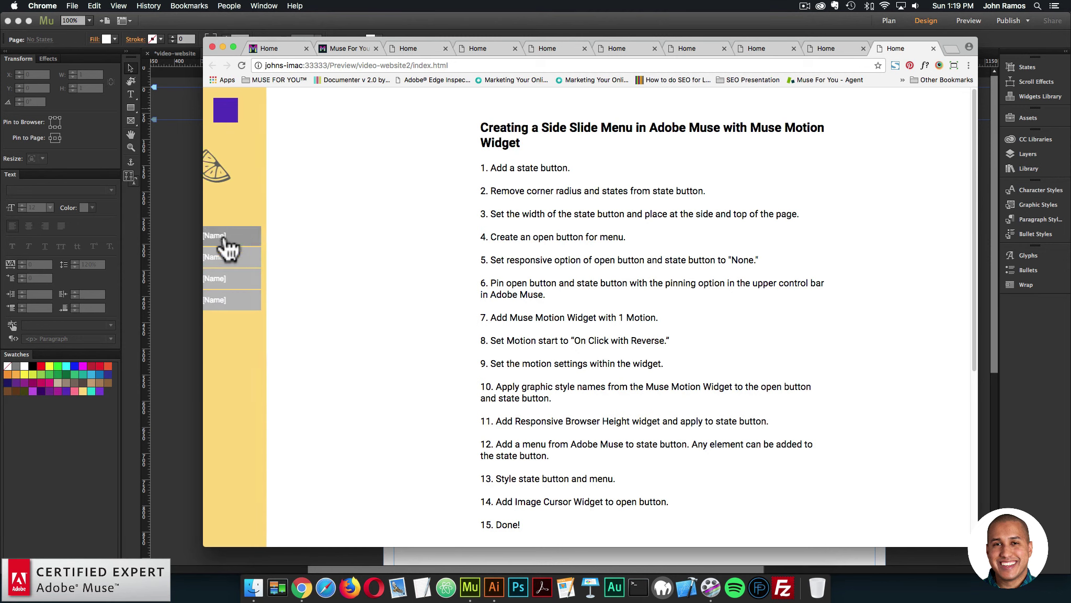
{"action": "left_click", "coordinate": [163, 273]}
Change the Motion 1 easing option of the Muse Motion widget to Power1
{"action": "left_click", "coordinate": [222, 138]}
{"action": "left_click", "coordinate": [250, 118]}
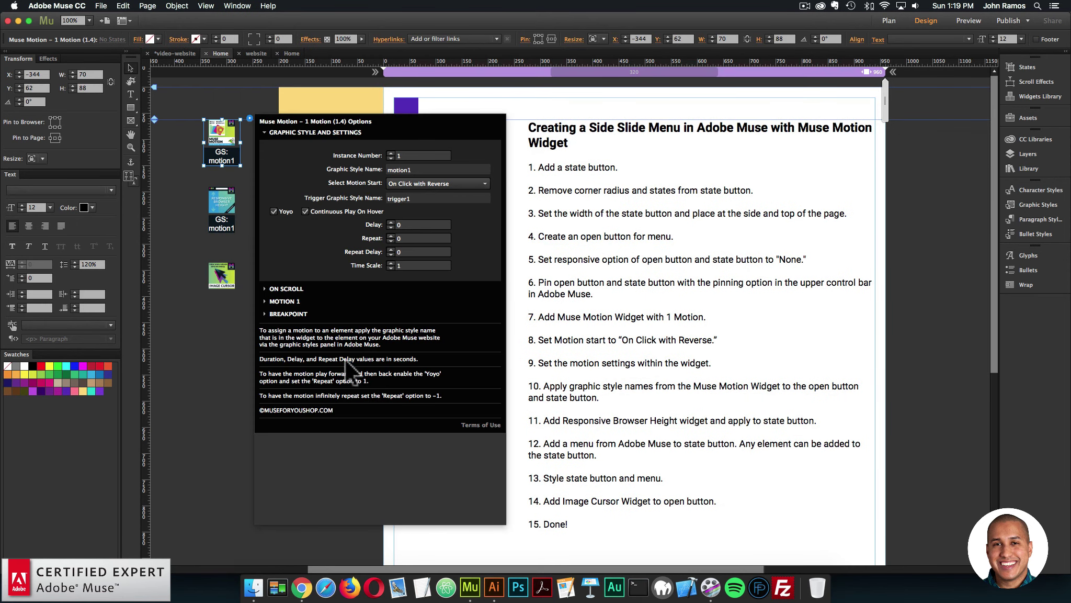
{"action": "left_click", "coordinate": [285, 302]}
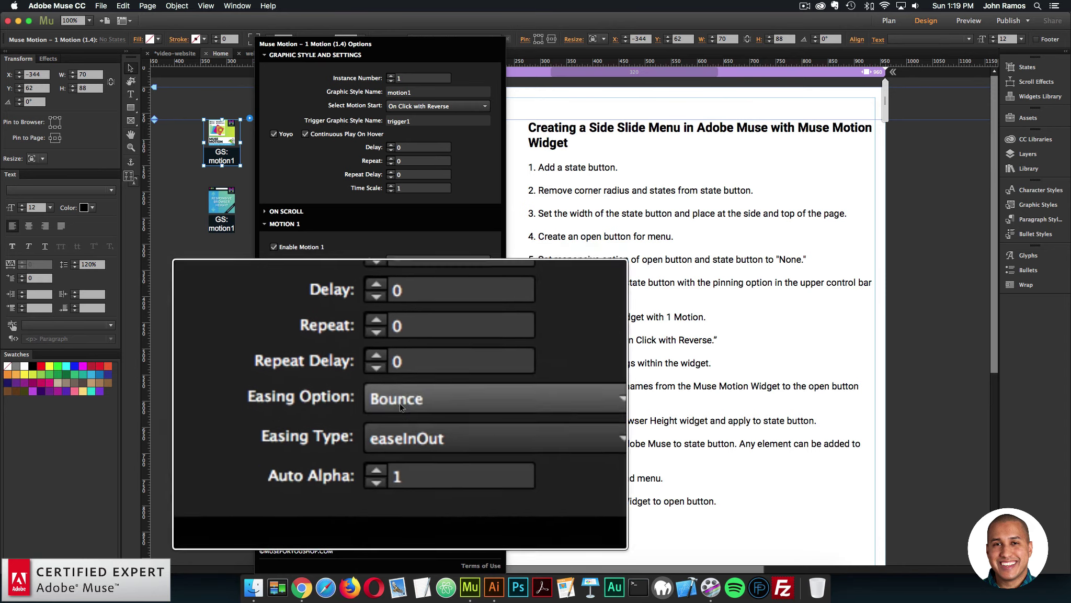
{"action": "left_click", "coordinate": [408, 357]}
{"action": "left_click", "coordinate": [402, 433]}
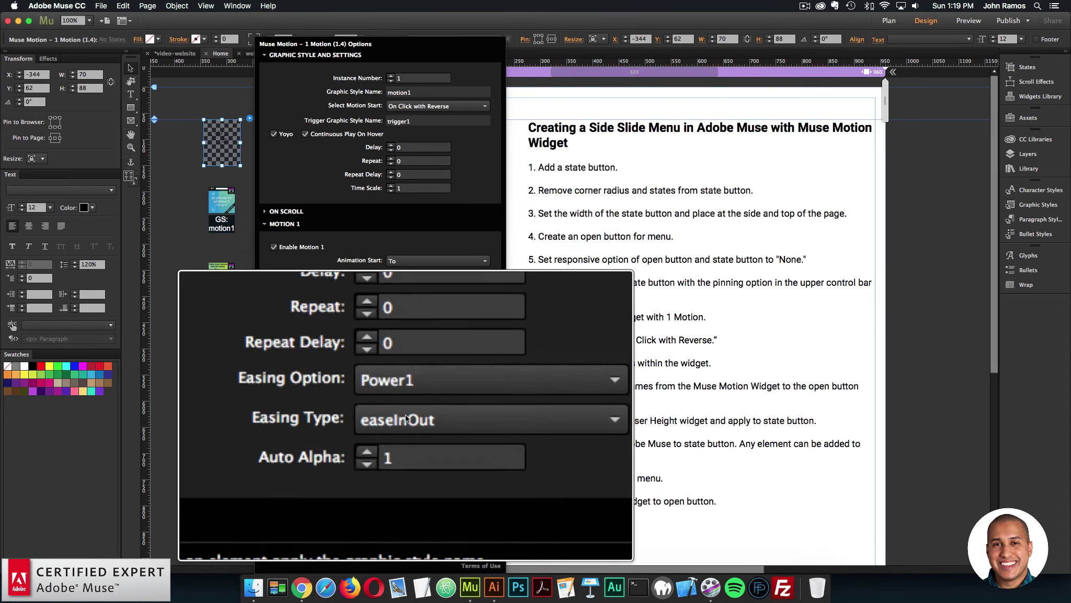
Set the Motion 1 duration of the Muse Motion widget to 2 seconds
{"action": "left_click", "coordinate": [398, 343]}
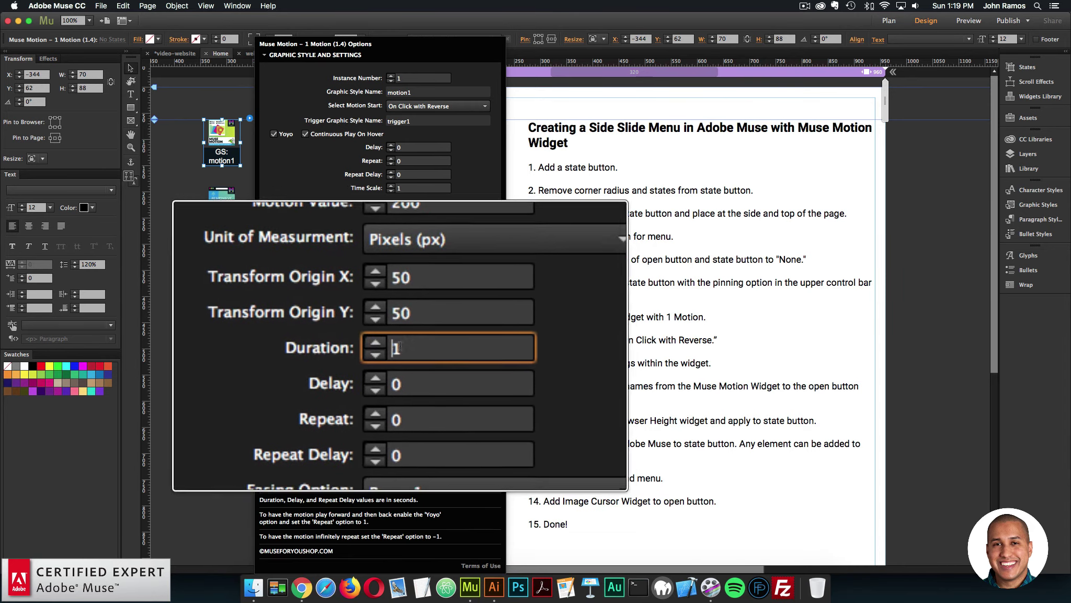
{"action": "key", "text": "BackSpace"}
{"action": "type", "text": "2"}
{"action": "left_click", "coordinate": [192, 133]}
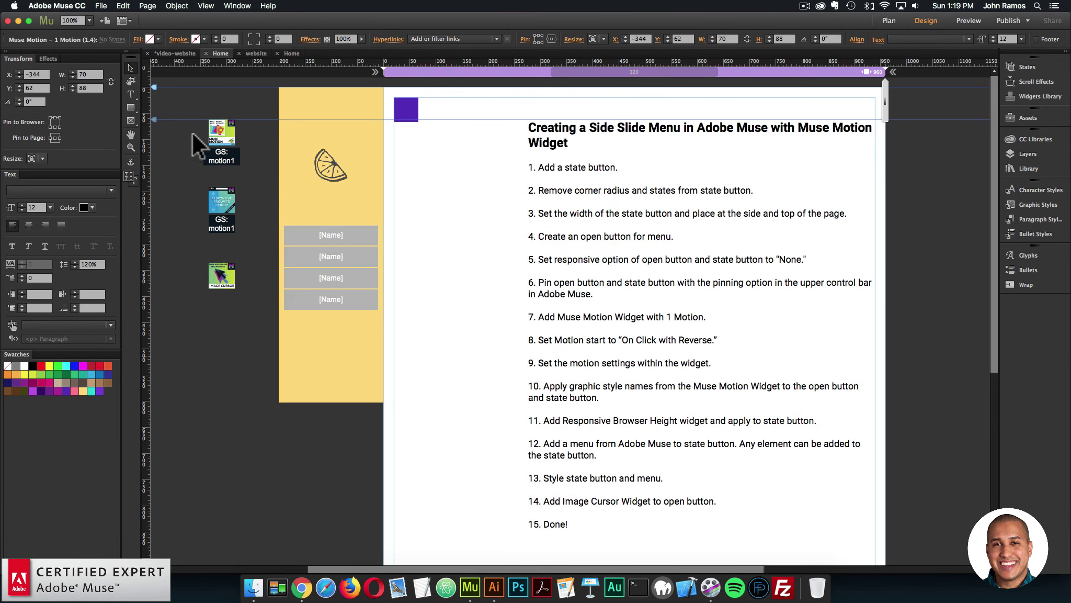
Preview the page in the browser, open the side menu to check the slower slide, and return to Adobe Muse
{"action": "left_click", "coordinate": [101, 6]}
{"action": "left_click", "coordinate": [129, 173]}
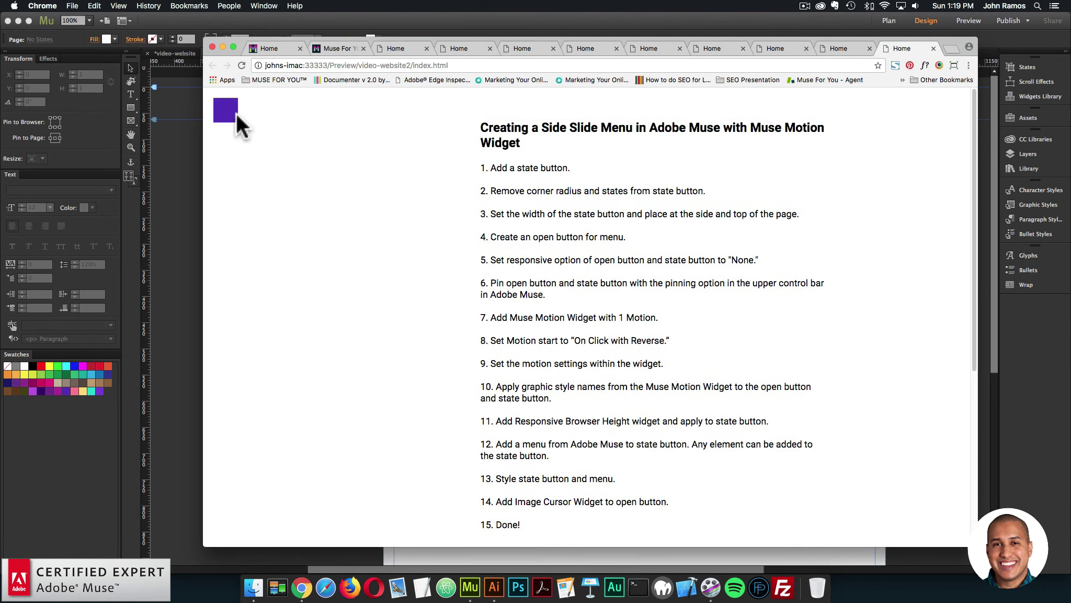
{"action": "left_click", "coordinate": [235, 113]}
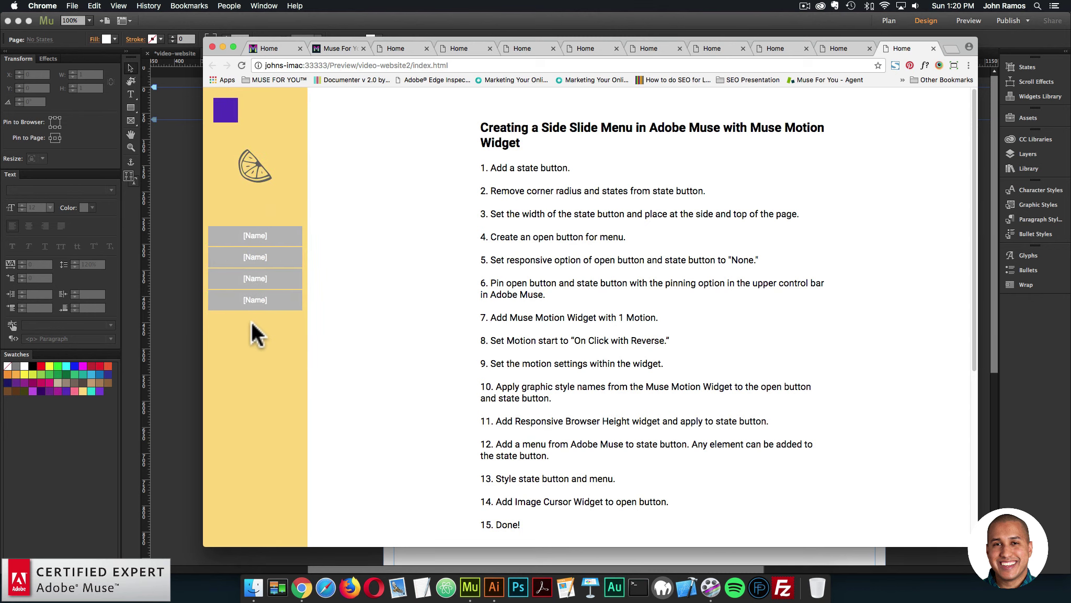
{"action": "left_click", "coordinate": [179, 279]}
Set the Motion 1 duration of the Muse Motion widget to 0.5 seconds
{"action": "left_click", "coordinate": [230, 131]}
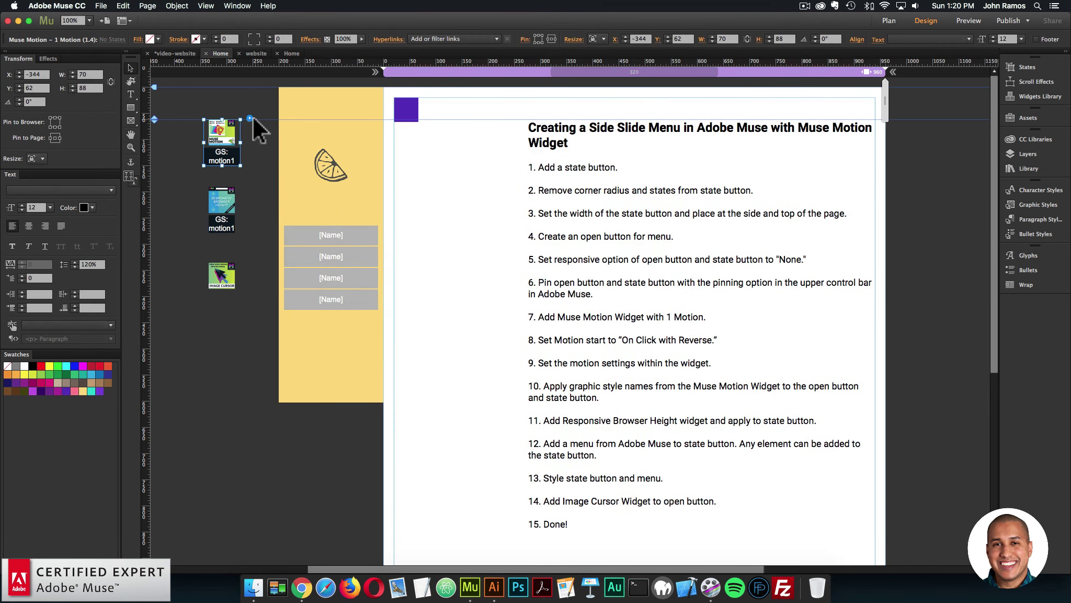
{"action": "left_click", "coordinate": [250, 118]}
{"action": "left_click", "coordinate": [283, 301]}
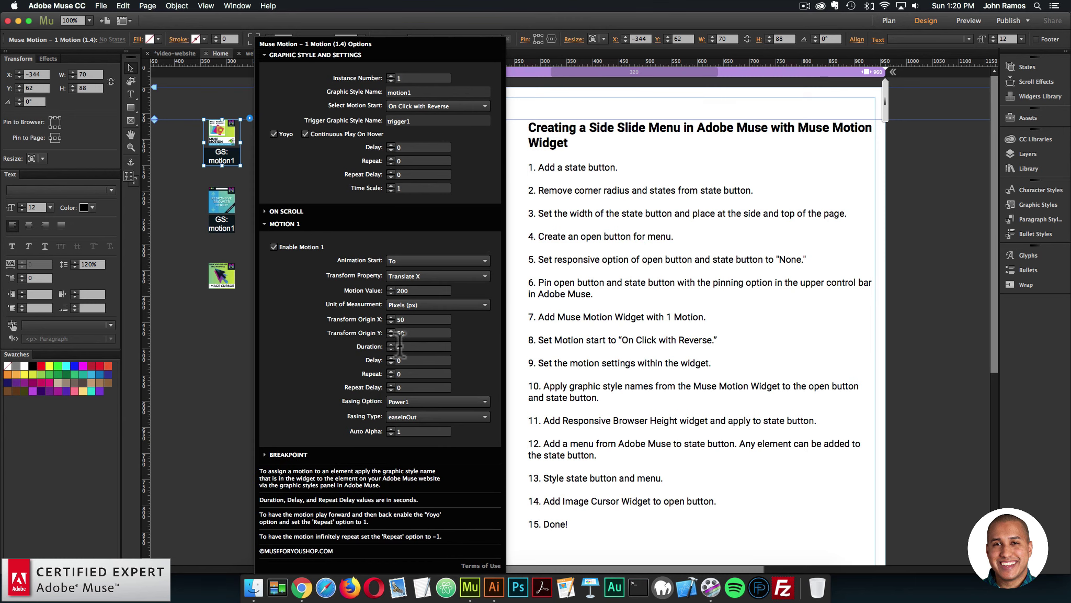
{"action": "left_click", "coordinate": [399, 346]}
{"action": "key", "text": "BackSpace"}
{"action": "type", "text": "0.5"}
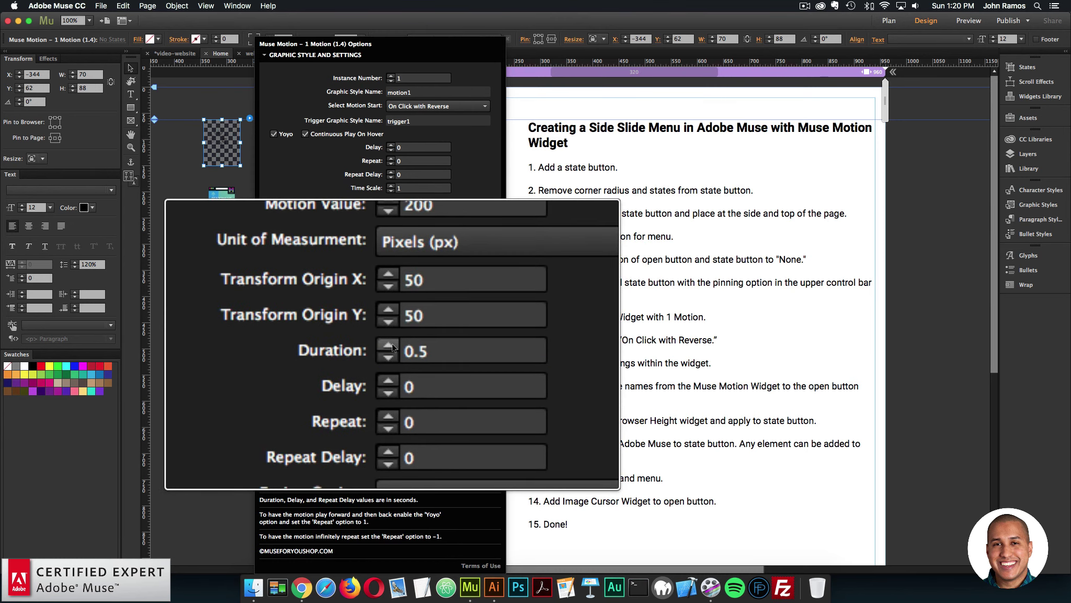
{"action": "left_click", "coordinate": [186, 340]}
Preview the page in the browser, toggle the side menu to check the faster slide, and return to Adobe Muse
{"action": "left_click", "coordinate": [101, 6]}
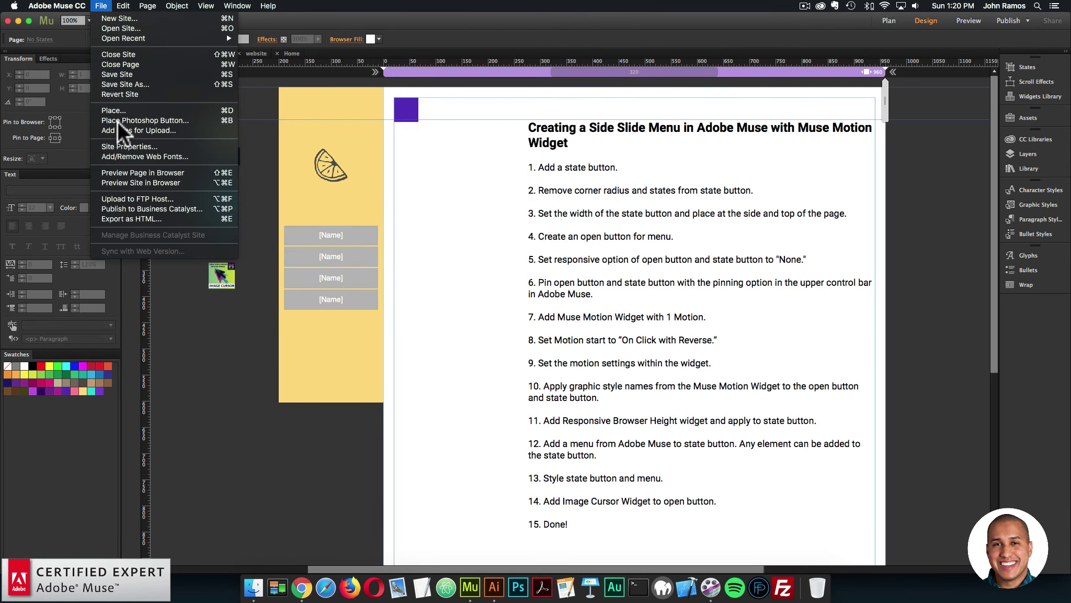
{"action": "left_click", "coordinate": [138, 172]}
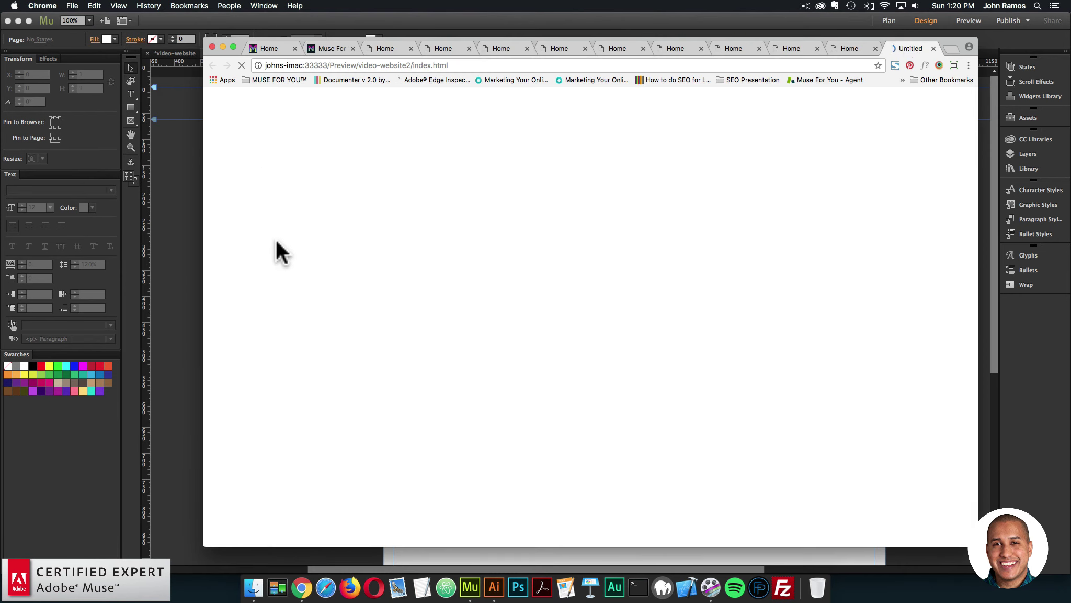
{"action": "left_click", "coordinate": [226, 112]}
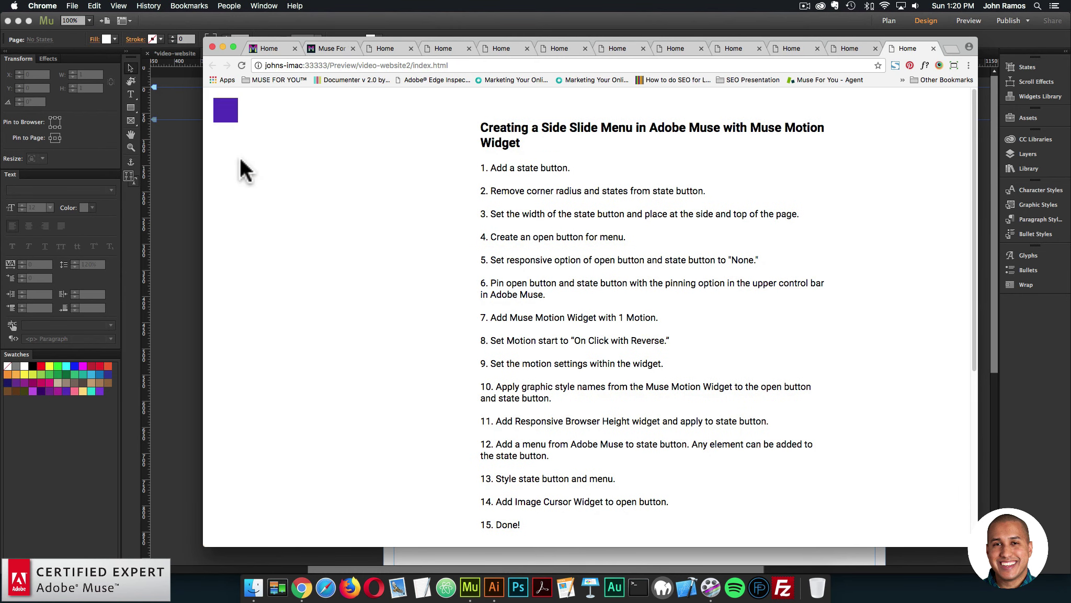
{"action": "left_click", "coordinate": [226, 112]}
{"action": "left_click", "coordinate": [226, 115]}
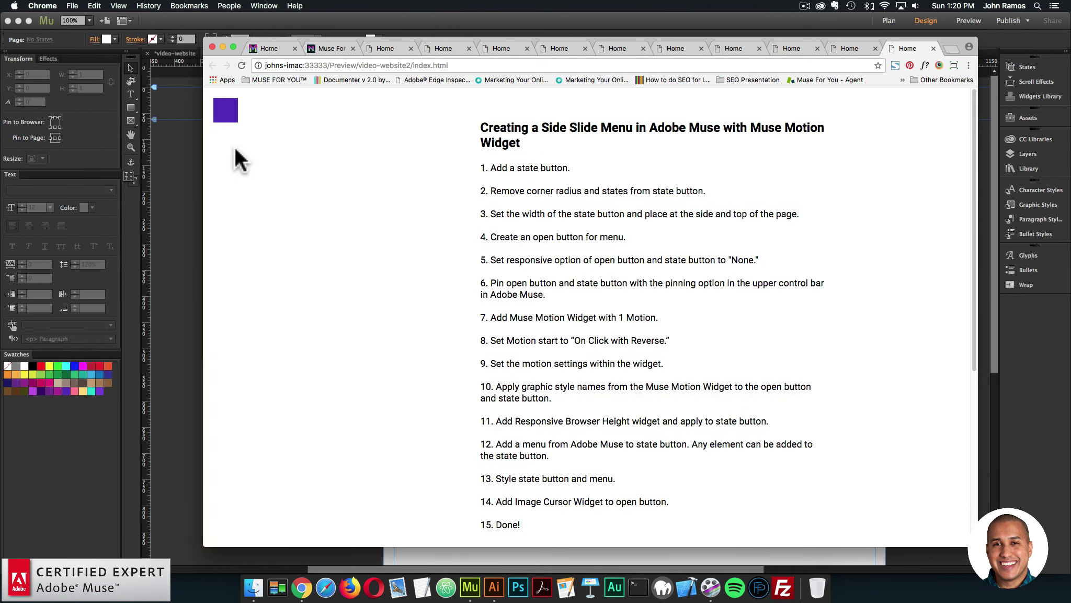
{"action": "left_click", "coordinate": [227, 111]}
{"action": "left_click", "coordinate": [199, 219]}
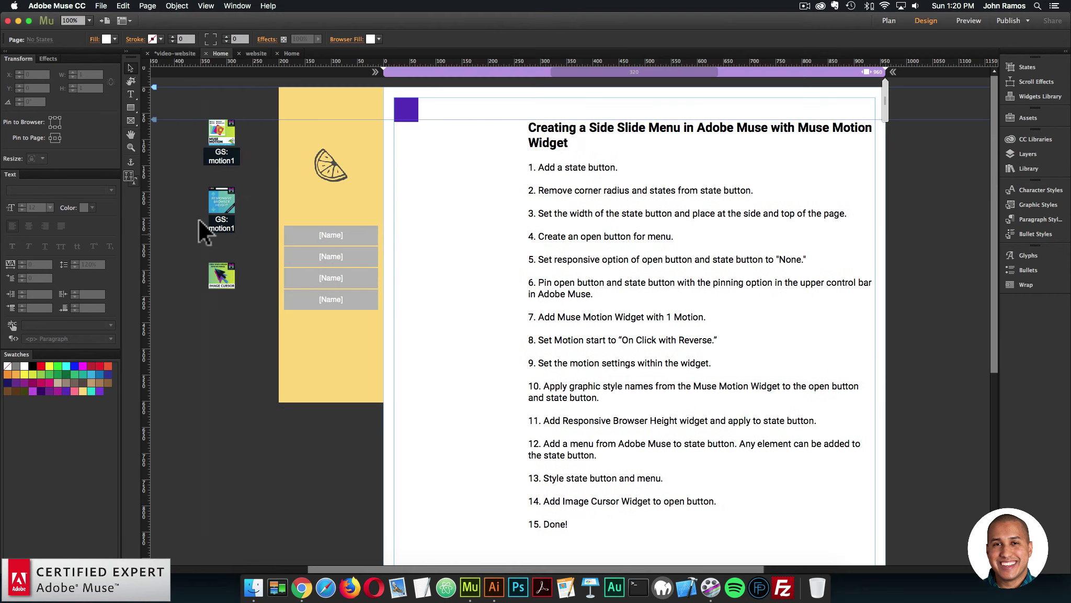
Set the Motion 1 duration of the Muse Motion widget back to 1 second
{"action": "left_click", "coordinate": [235, 127]}
{"action": "left_click", "coordinate": [249, 118]}
{"action": "left_click", "coordinate": [288, 302]}
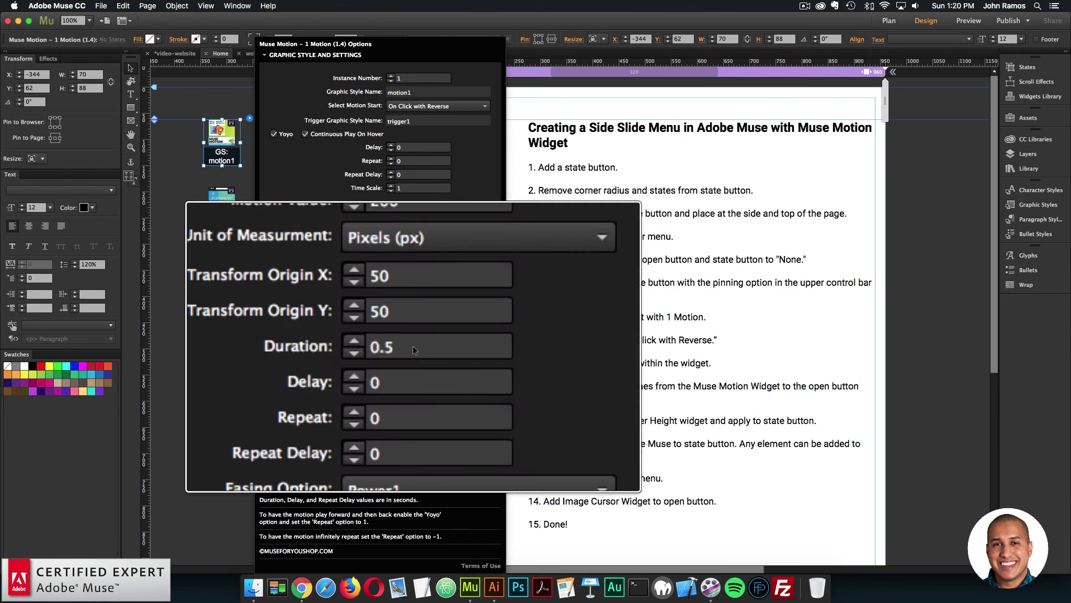
{"action": "left_click", "coordinate": [402, 345]}
{"action": "double_click", "coordinate": [403, 346]}
{"action": "type", "text": "1"}
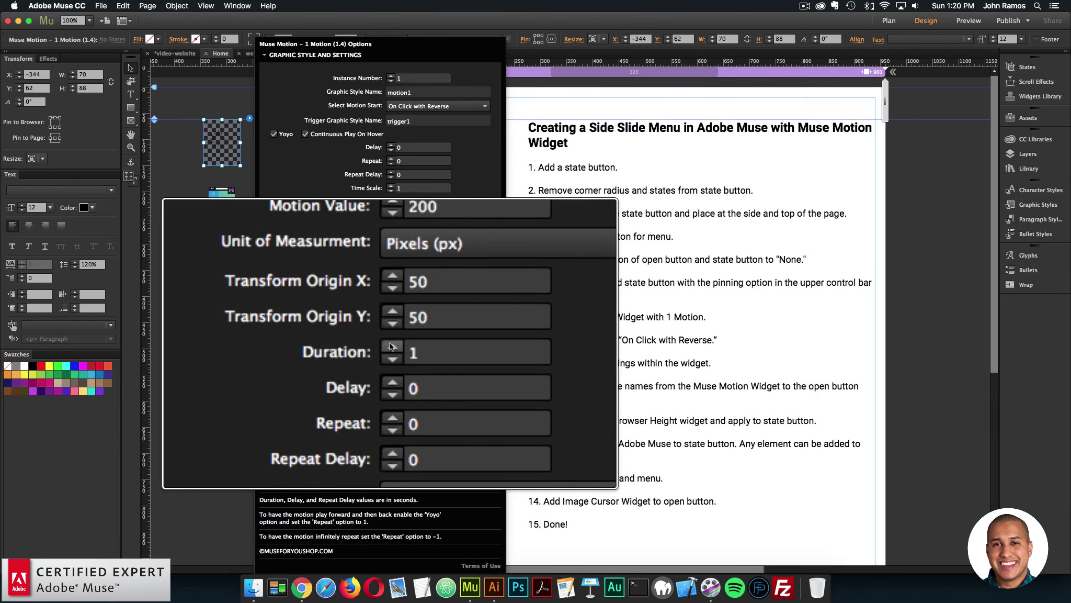
{"action": "left_click", "coordinate": [206, 350]}
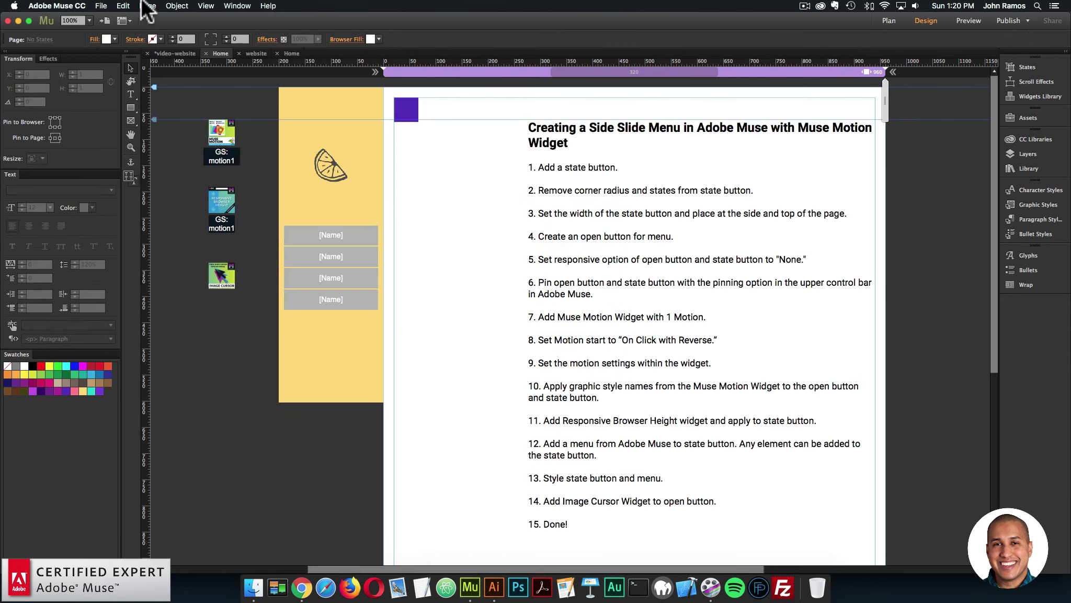
Preview the page in the browser, toggle the side menu with the purple button, and switch to the Muse For You widget shop page
{"action": "left_click", "coordinate": [101, 6]}
{"action": "left_click", "coordinate": [148, 172]}
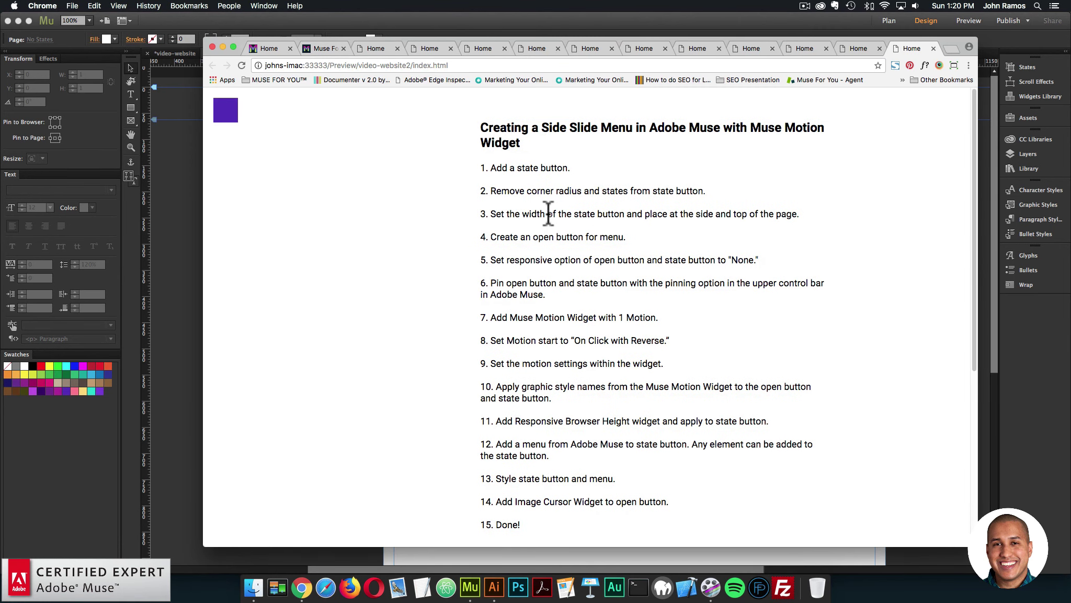
{"action": "left_click", "coordinate": [224, 120]}
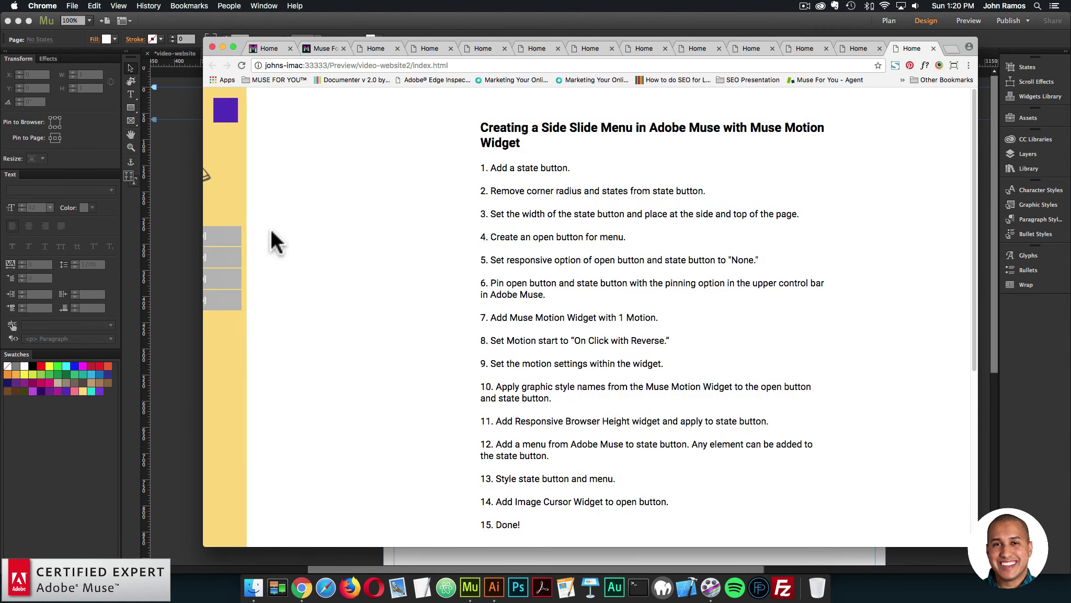
{"action": "left_click", "coordinate": [223, 118]}
{"action": "left_click", "coordinate": [225, 119]}
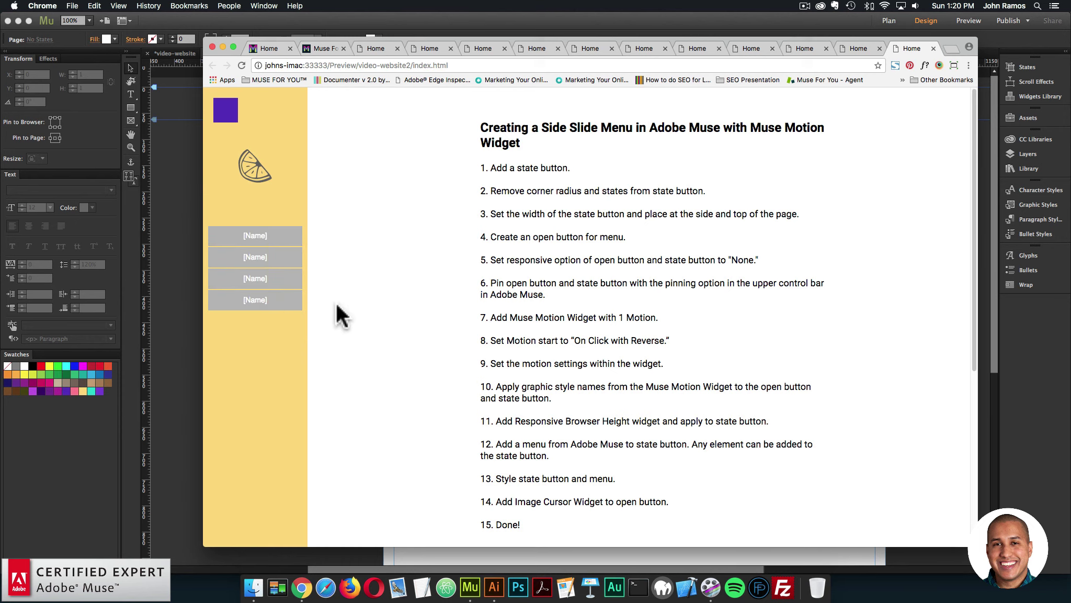
{"action": "left_click", "coordinate": [220, 121]}
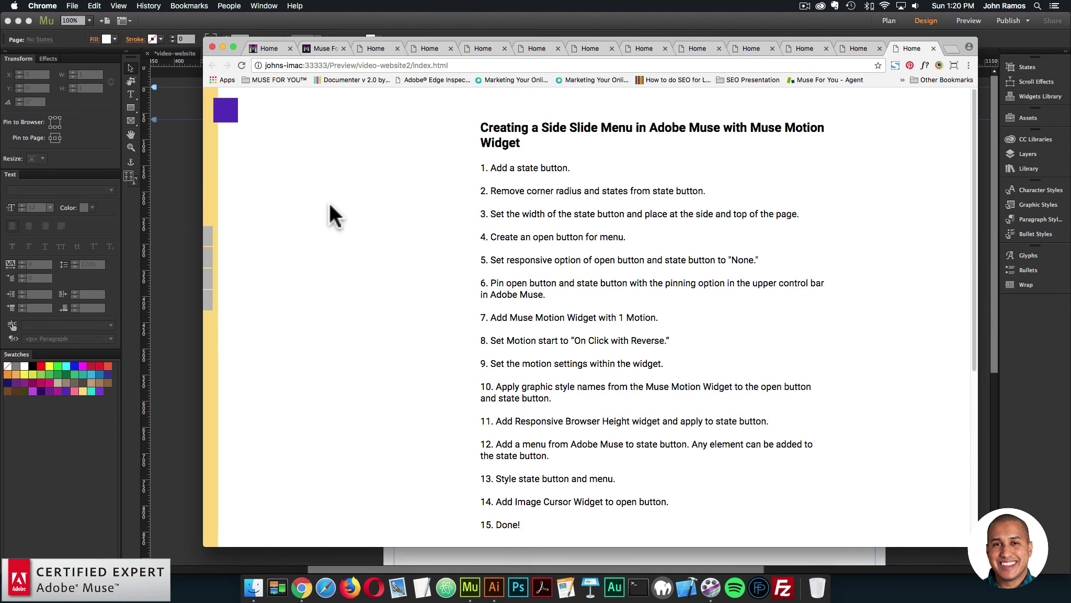
{"action": "left_click", "coordinate": [227, 117]}
{"action": "left_click", "coordinate": [319, 45]}
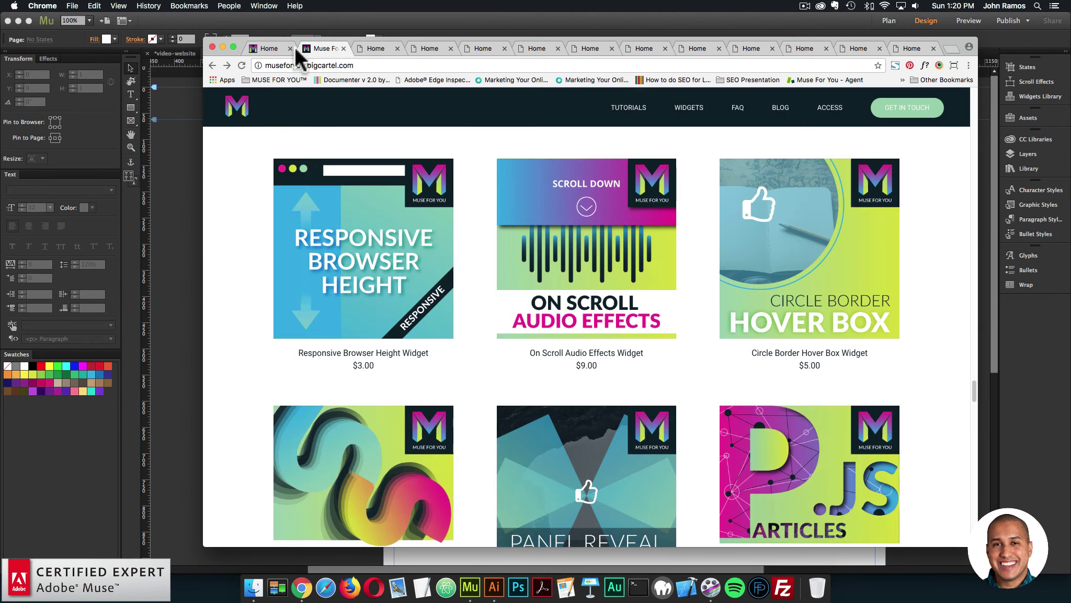
Return to the previewed Home page and toggle the side menu open and closed with the round menu button
{"action": "left_click", "coordinate": [275, 45]}
{"action": "left_click", "coordinate": [241, 117]}
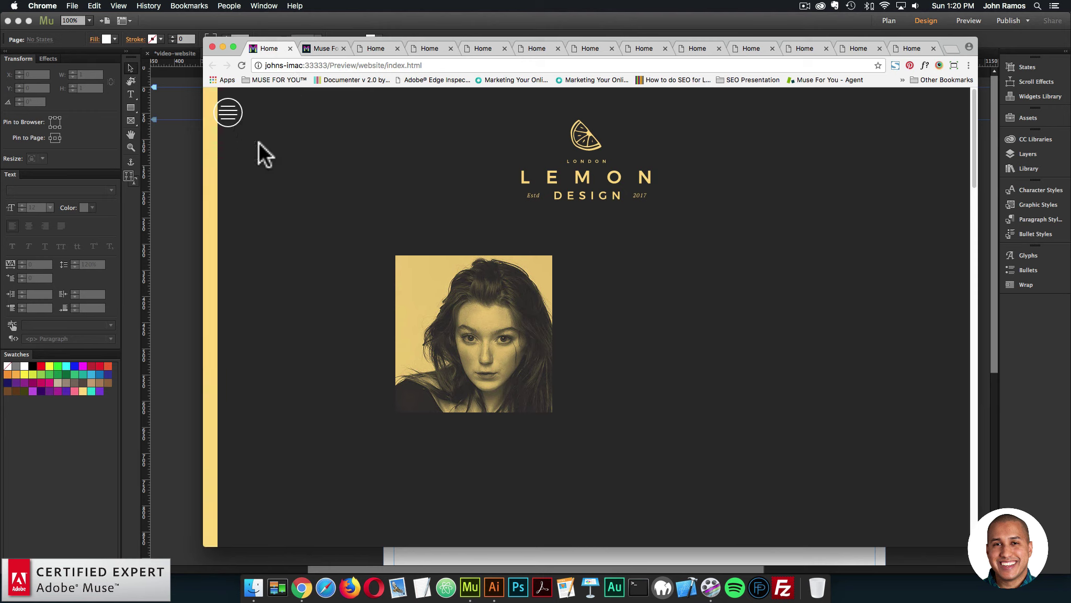
{"action": "left_click", "coordinate": [232, 115]}
{"action": "left_click", "coordinate": [233, 116]}
{"action": "left_click", "coordinate": [234, 118]}
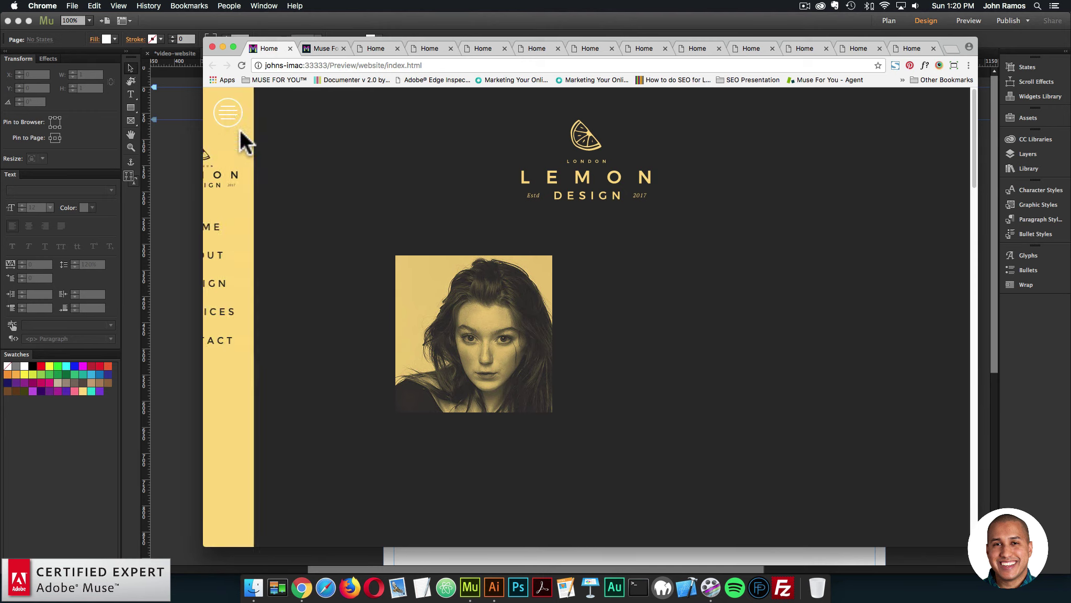
{"action": "left_click", "coordinate": [231, 114]}
{"action": "left_click", "coordinate": [227, 115]}
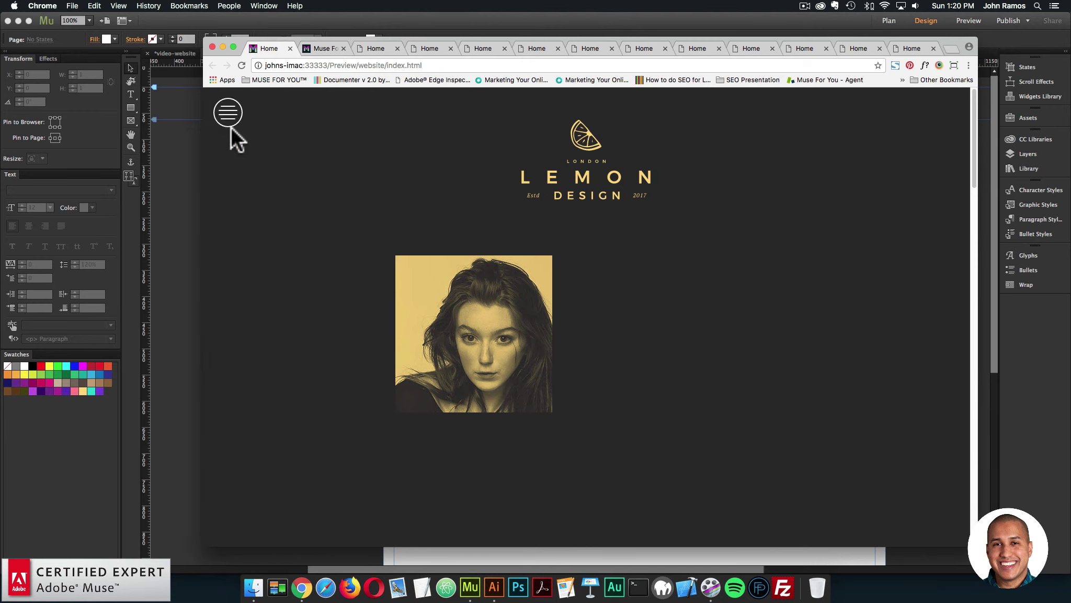
{"action": "left_click", "coordinate": [227, 113]}
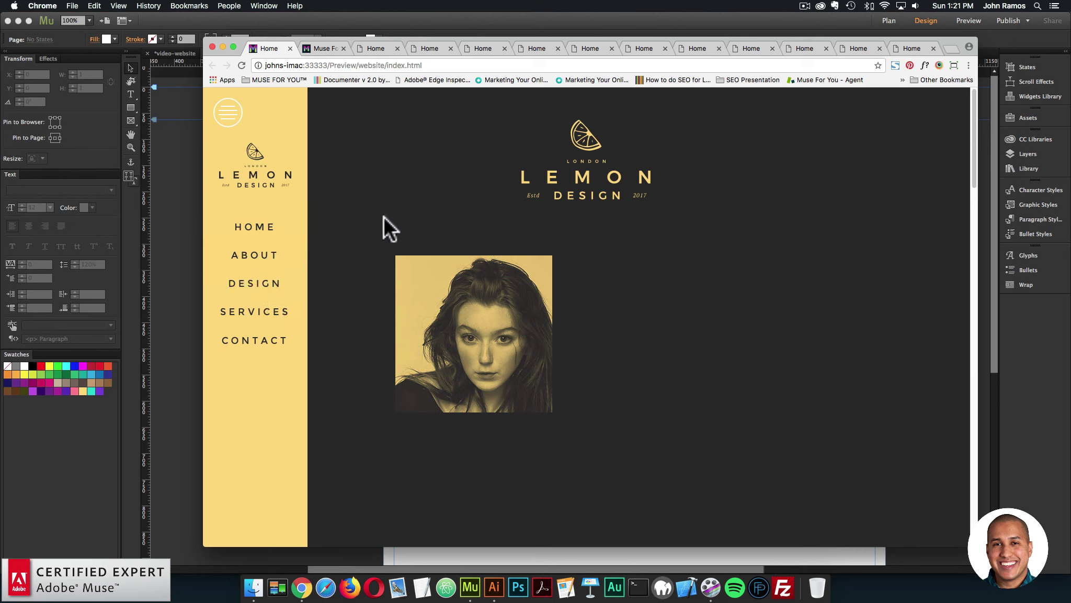
Close the side menu, examine the pinned menu button while moving through the page's images, and toggle the menu again
{"action": "scroll", "coordinate": [383, 216], "scroll_direction": "down", "scroll_amount": 2}
{"action": "left_click", "coordinate": [226, 108]}
{"action": "scroll", "coordinate": [437, 195], "scroll_direction": "down", "scroll_amount": 15}
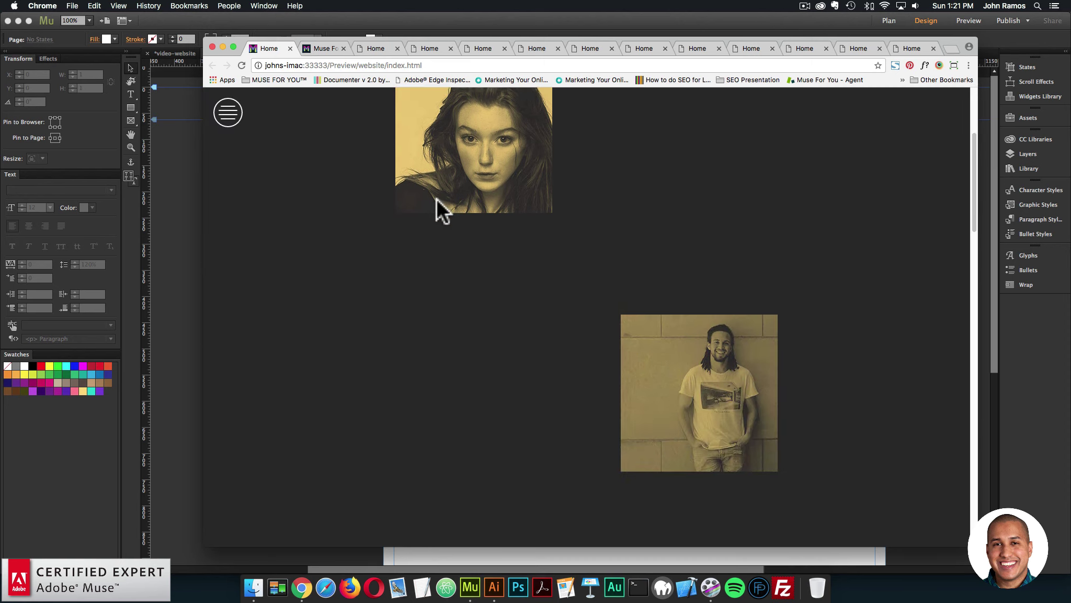
{"action": "scroll", "coordinate": [456, 274], "scroll_direction": "up", "scroll_amount": 15}
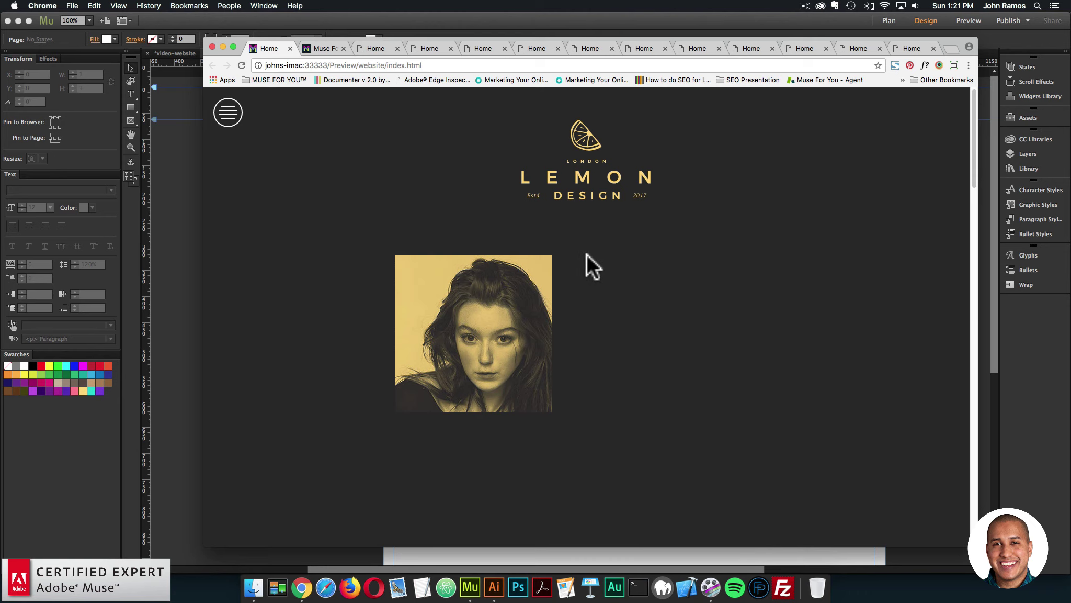
{"action": "scroll", "coordinate": [586, 253], "scroll_direction": "down", "scroll_amount": 10}
{"action": "scroll", "coordinate": [582, 255], "scroll_direction": "down", "scroll_amount": 5}
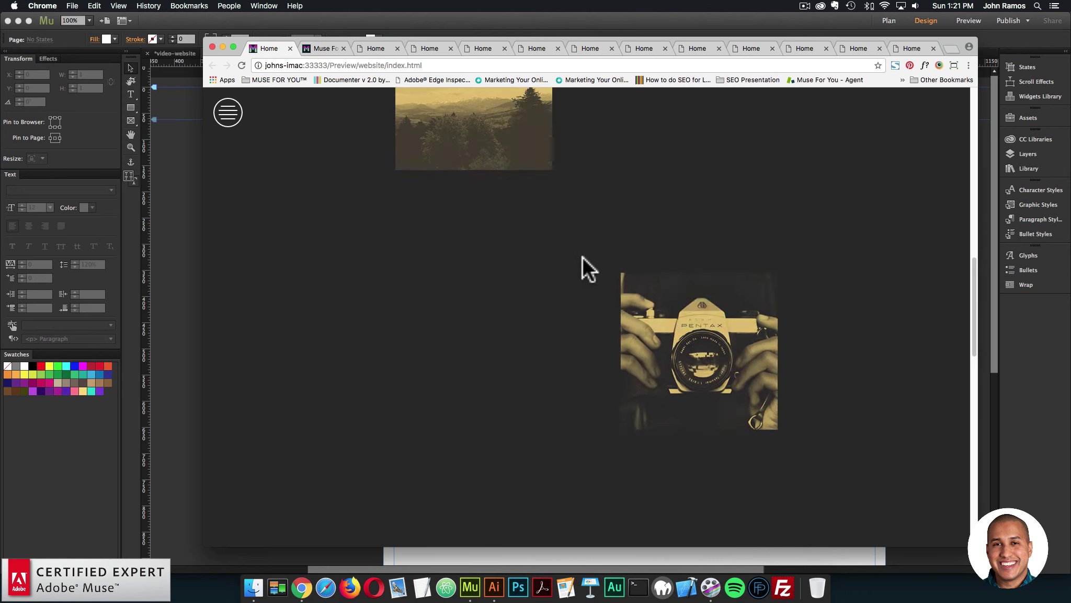
{"action": "scroll", "coordinate": [591, 275], "scroll_direction": "up", "scroll_amount": 15}
{"action": "scroll", "coordinate": [587, 275], "scroll_direction": "down", "scroll_amount": 10}
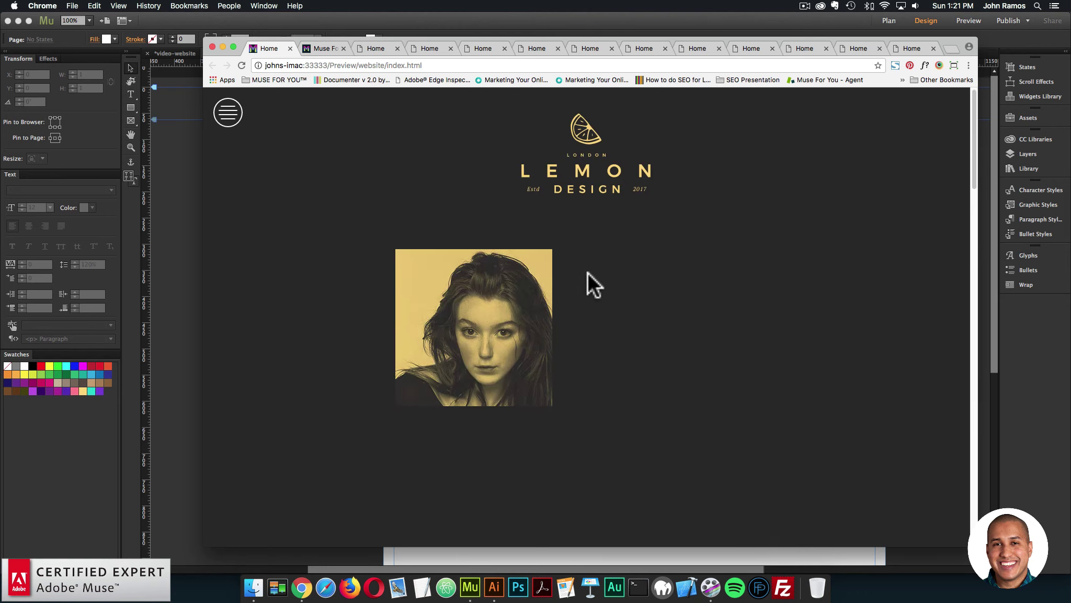
{"action": "scroll", "coordinate": [588, 269], "scroll_direction": "up", "scroll_amount": 3}
{"action": "scroll", "coordinate": [587, 269], "scroll_direction": "up", "scroll_amount": 8}
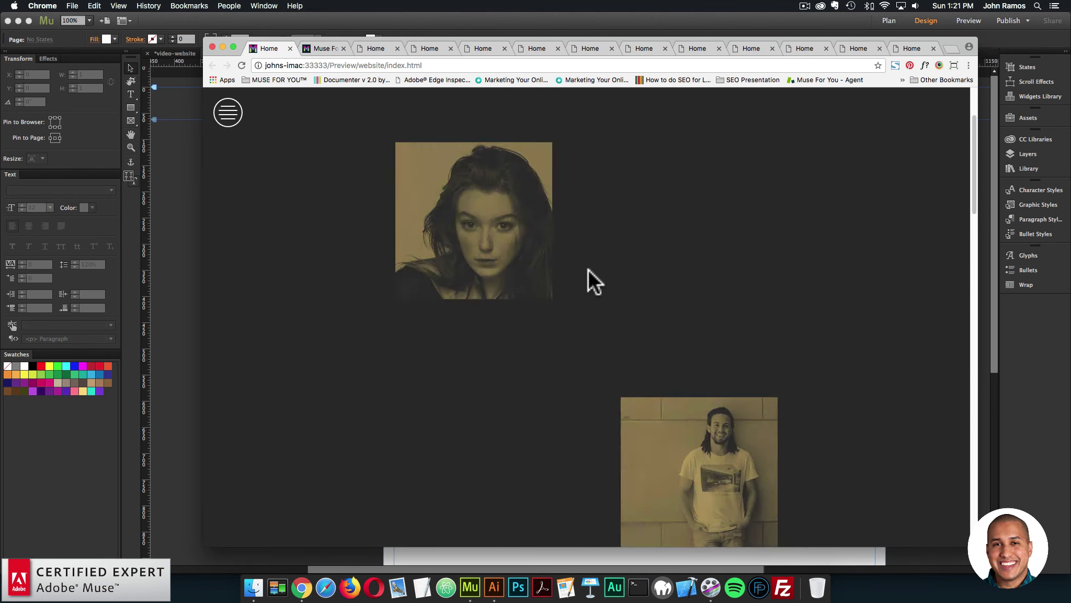
{"action": "left_click", "coordinate": [233, 109]}
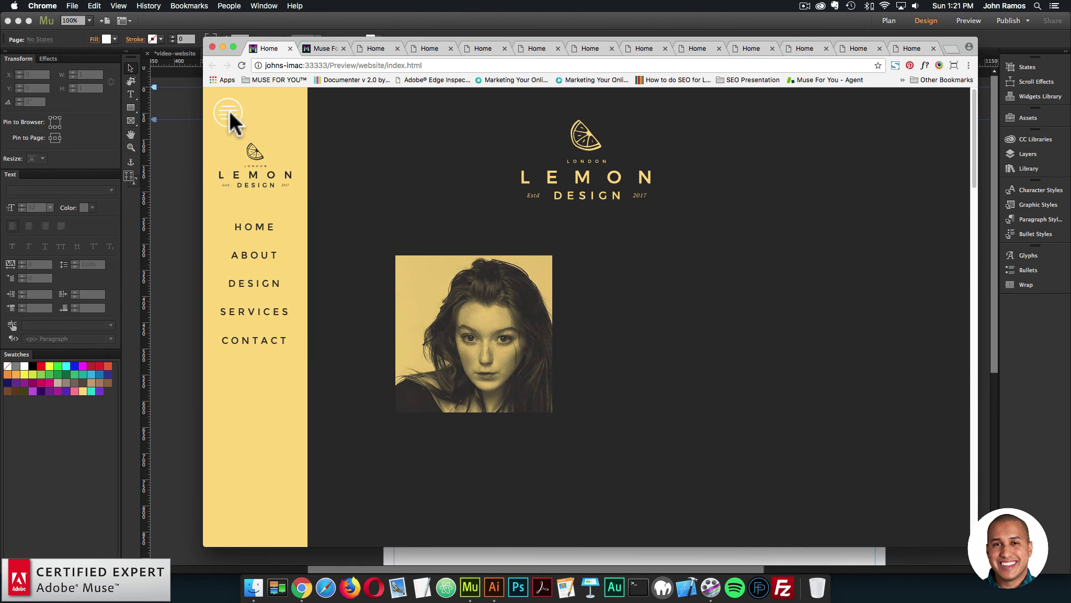
{"action": "left_click", "coordinate": [229, 110]}
{"action": "left_click", "coordinate": [227, 110]}
Open museforyoushop.com in a new browser tab and follow the $39/yr subscription offer to the widget shop
{"action": "left_click", "coordinate": [950, 48]}
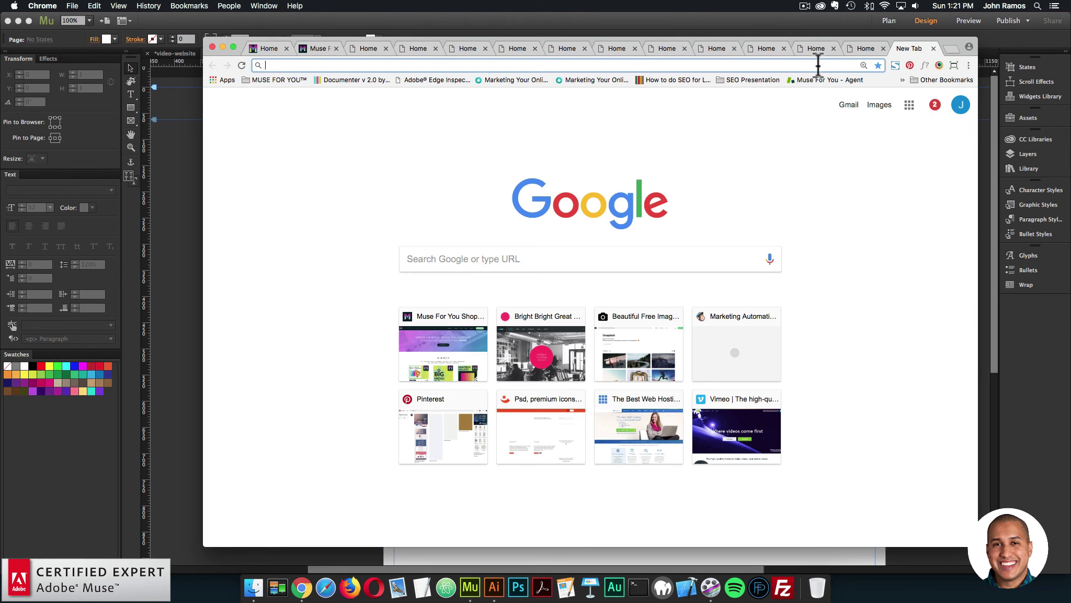
{"action": "type", "text": "museforyoushop.com"}
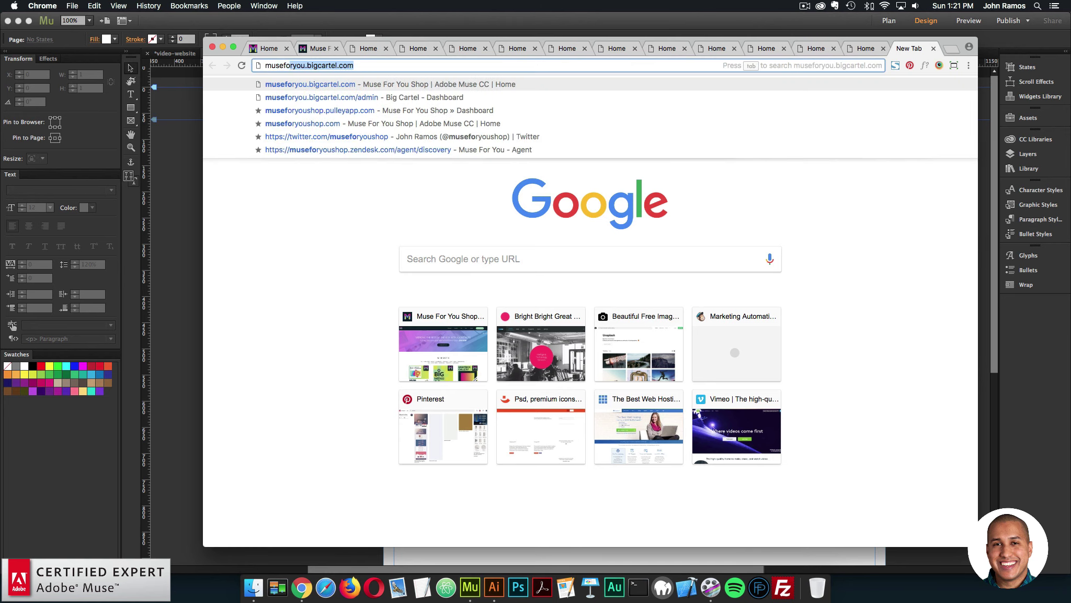
{"action": "key", "text": "Return"}
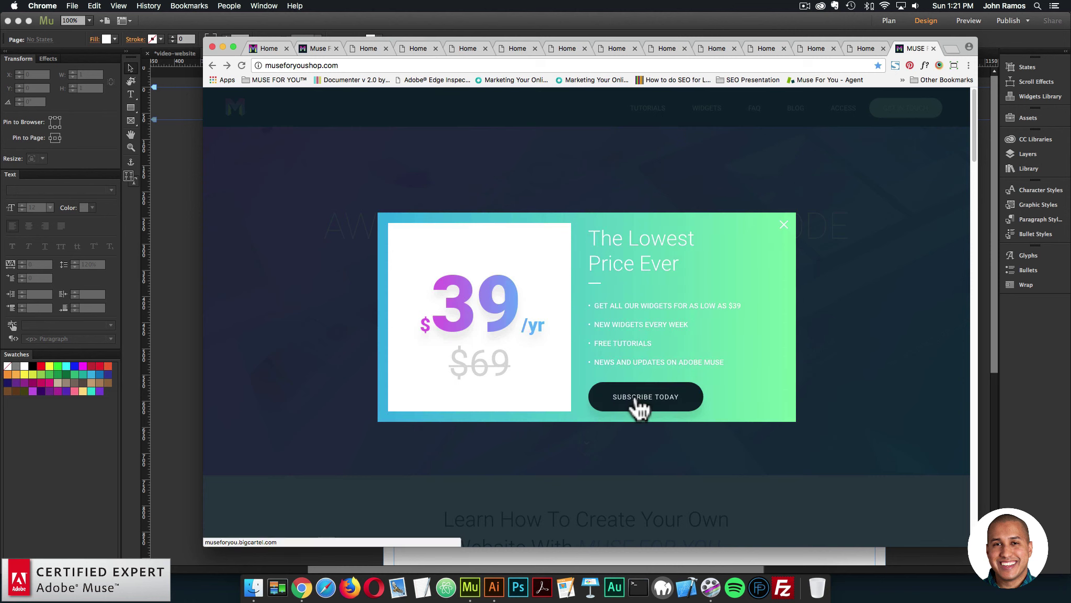
{"action": "left_click", "coordinate": [639, 400]}
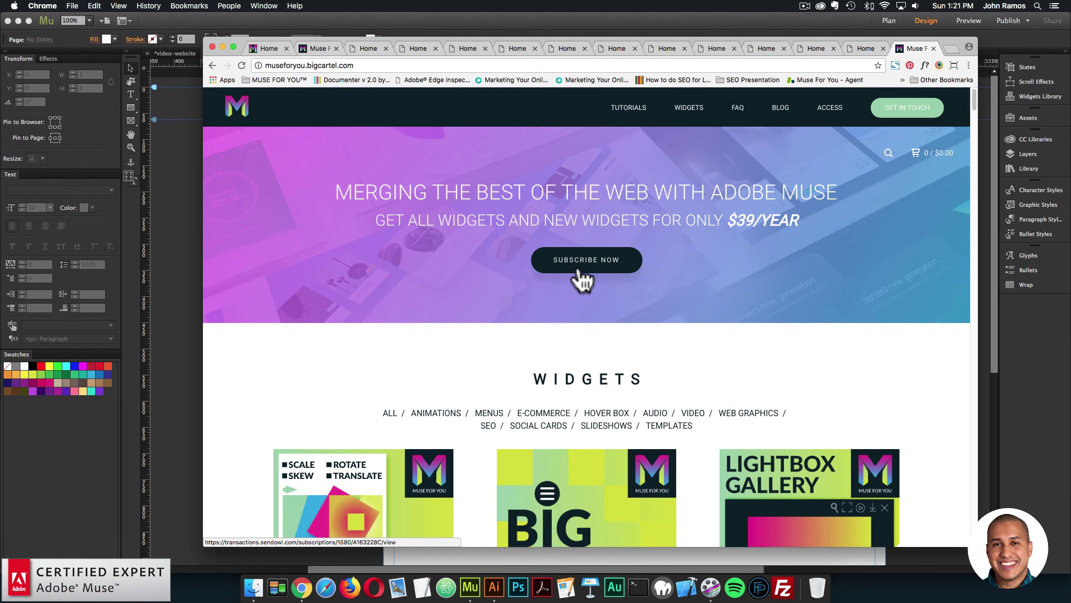
Open the Muse Motion widget's product page and review its description, options, changelog and tutorial videos
{"action": "scroll", "coordinate": [526, 280], "scroll_direction": "down", "scroll_amount": 2}
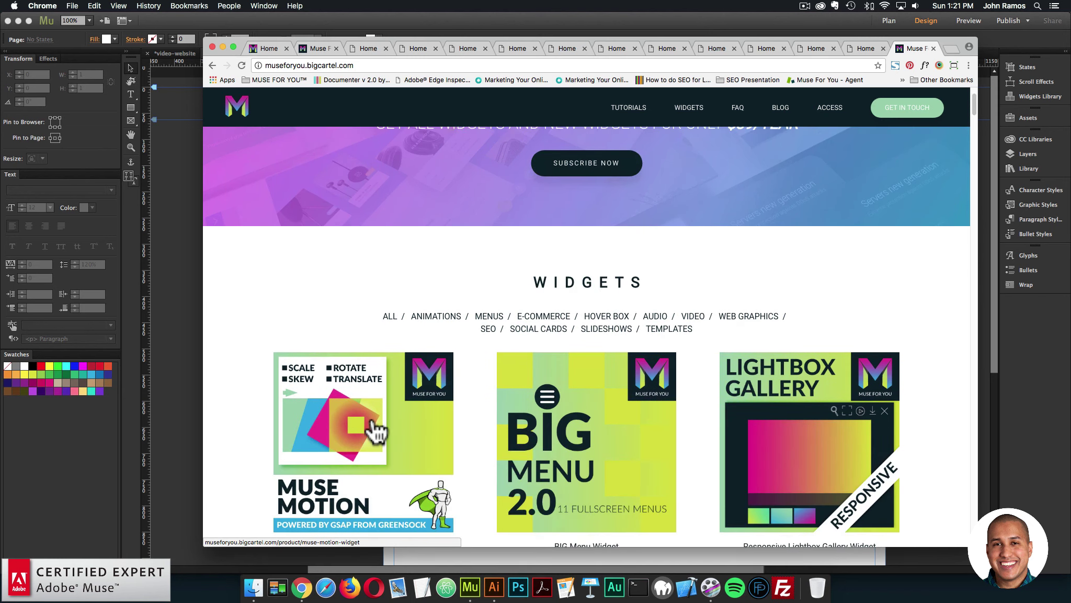
{"action": "left_click", "coordinate": [375, 421]}
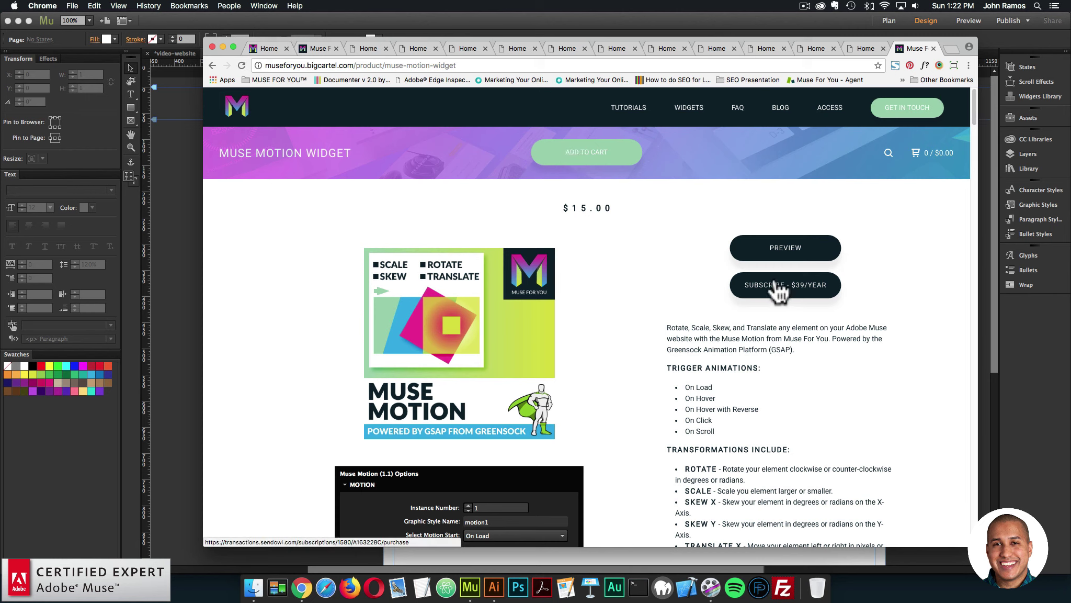
{"action": "scroll", "coordinate": [780, 287], "scroll_direction": "down", "scroll_amount": 5}
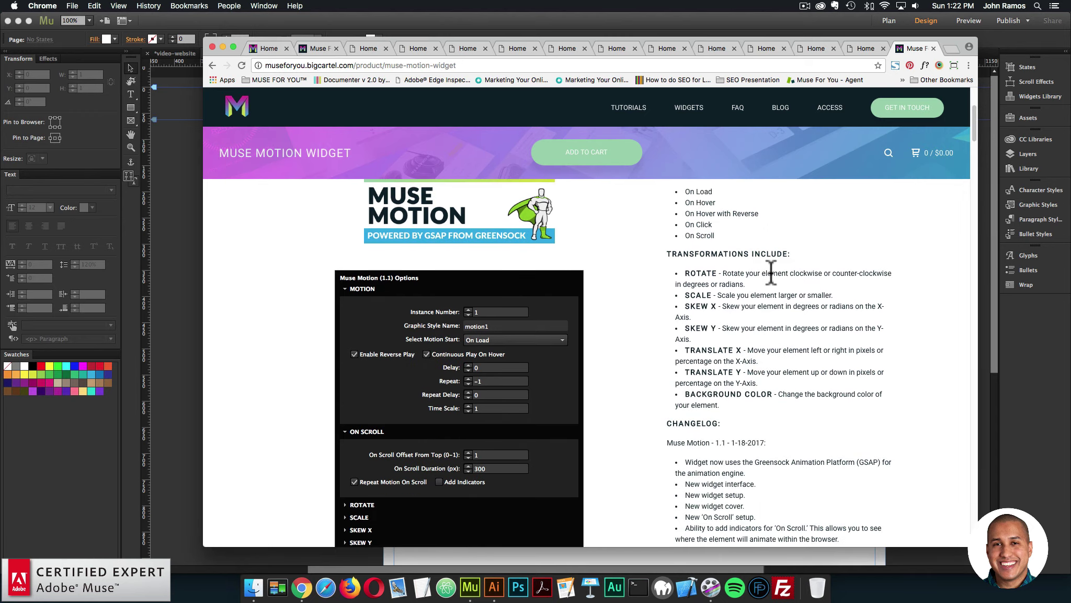
{"action": "scroll", "coordinate": [720, 328], "scroll_direction": "down", "scroll_amount": 15}
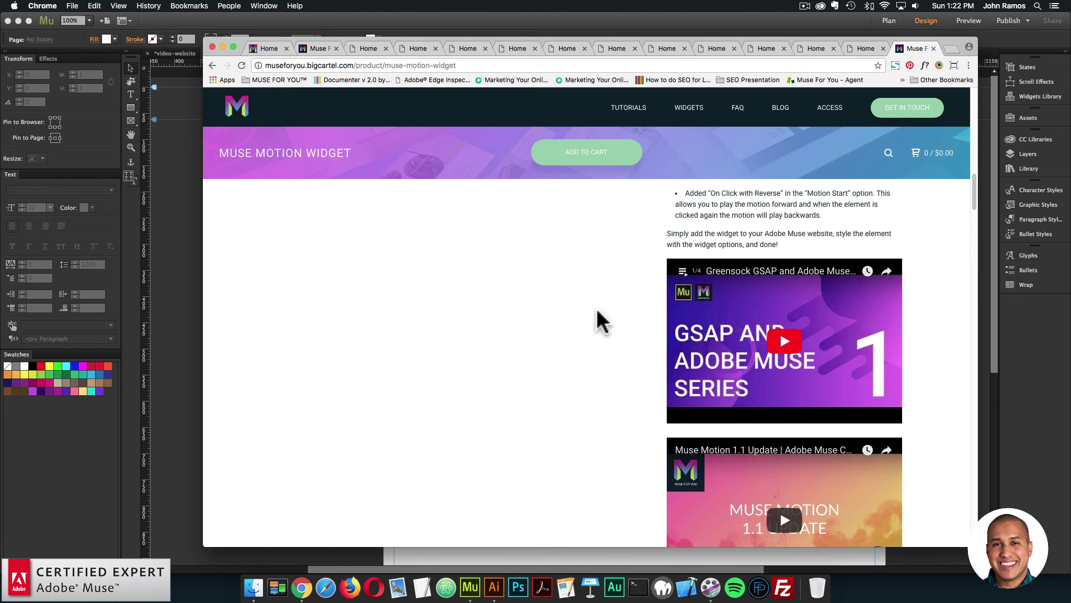
{"action": "scroll", "coordinate": [673, 311], "scroll_direction": "up", "scroll_amount": 8}
{"action": "scroll", "coordinate": [663, 258], "scroll_direction": "up", "scroll_amount": 10}
Return to the widgets listing, browse down to the Responsive Browser Height widget, and go back to the start of the page
{"action": "left_click", "coordinate": [689, 108]}
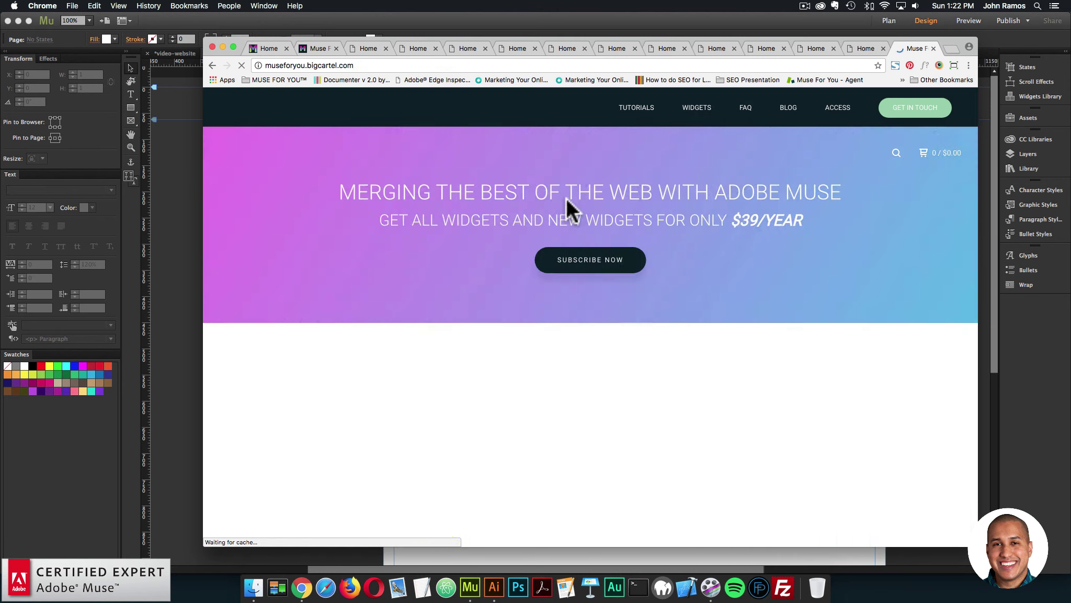
{"action": "scroll", "coordinate": [523, 220], "scroll_direction": "down", "scroll_amount": 6}
{"action": "scroll", "coordinate": [495, 233], "scroll_direction": "down", "scroll_amount": 20}
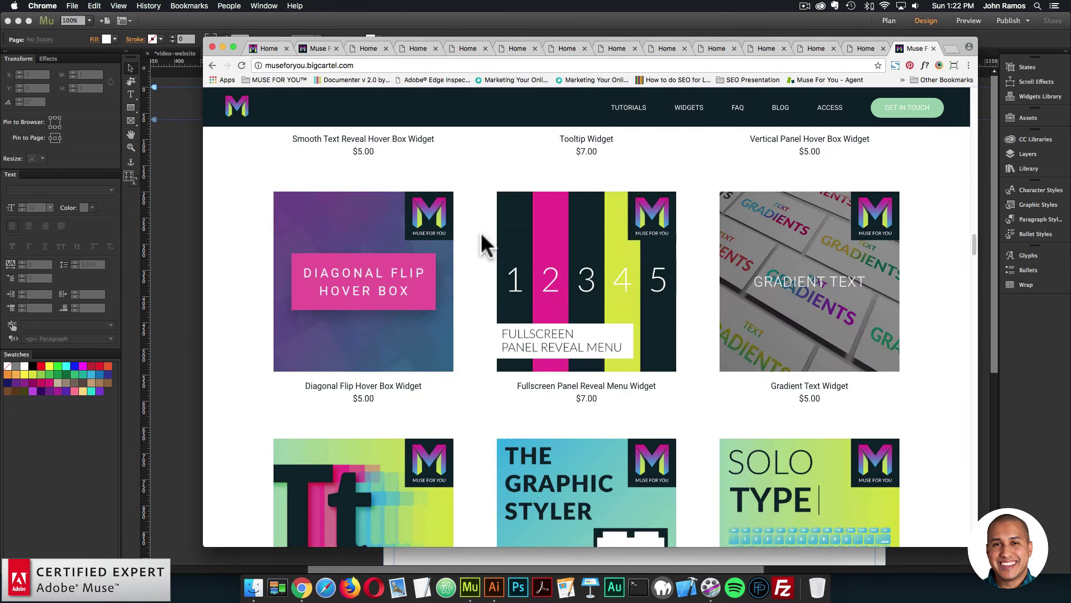
{"action": "scroll", "coordinate": [482, 237], "scroll_direction": "down", "scroll_amount": 20}
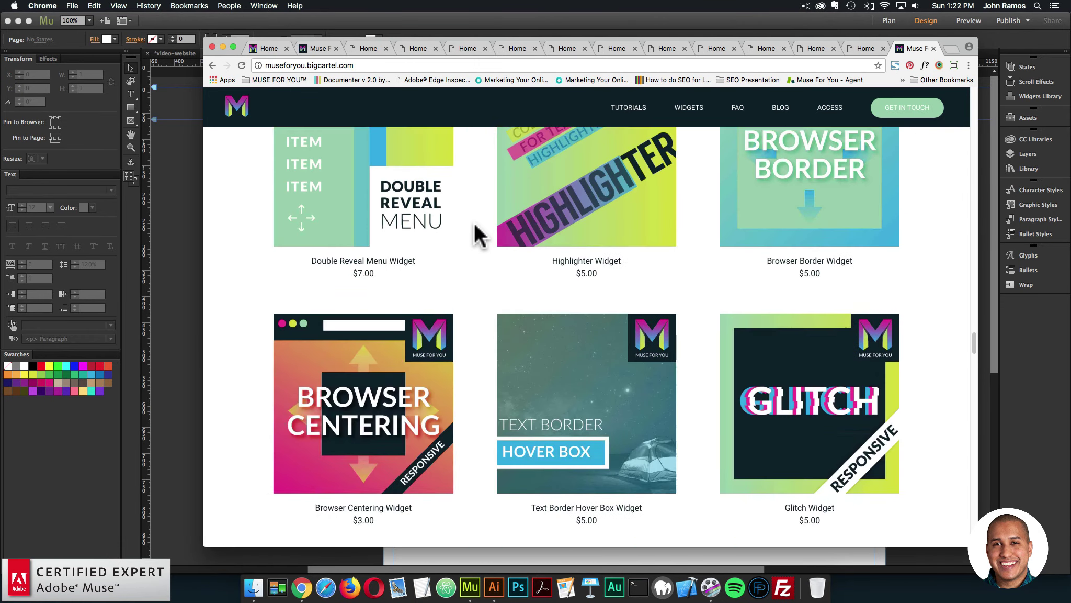
{"action": "scroll", "coordinate": [476, 236], "scroll_direction": "down", "scroll_amount": 9}
{"action": "scroll", "coordinate": [392, 240], "scroll_direction": "up", "scroll_amount": 2}
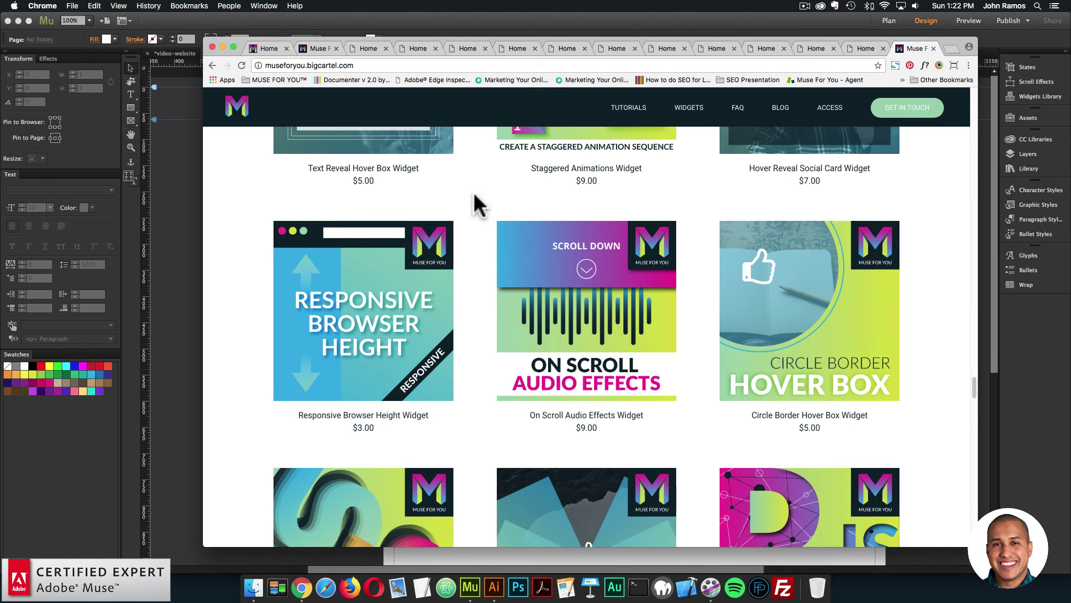
{"action": "scroll", "coordinate": [481, 246], "scroll_direction": "up", "scroll_amount": 1}
{"action": "scroll", "coordinate": [465, 251], "scroll_direction": "up", "scroll_amount": 15}
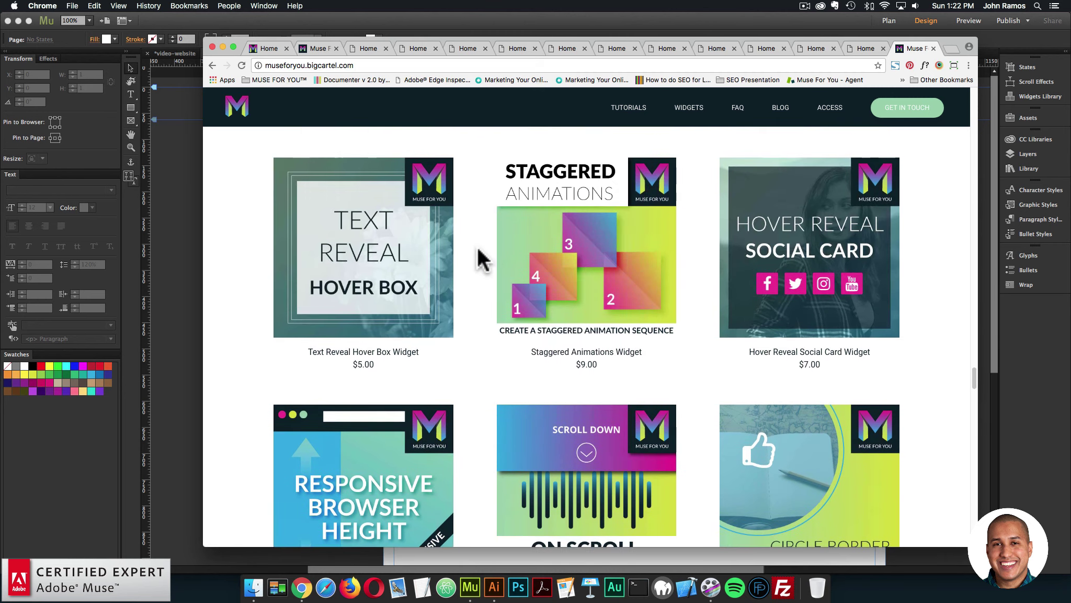
{"action": "scroll", "coordinate": [478, 248], "scroll_direction": "up", "scroll_amount": 20}
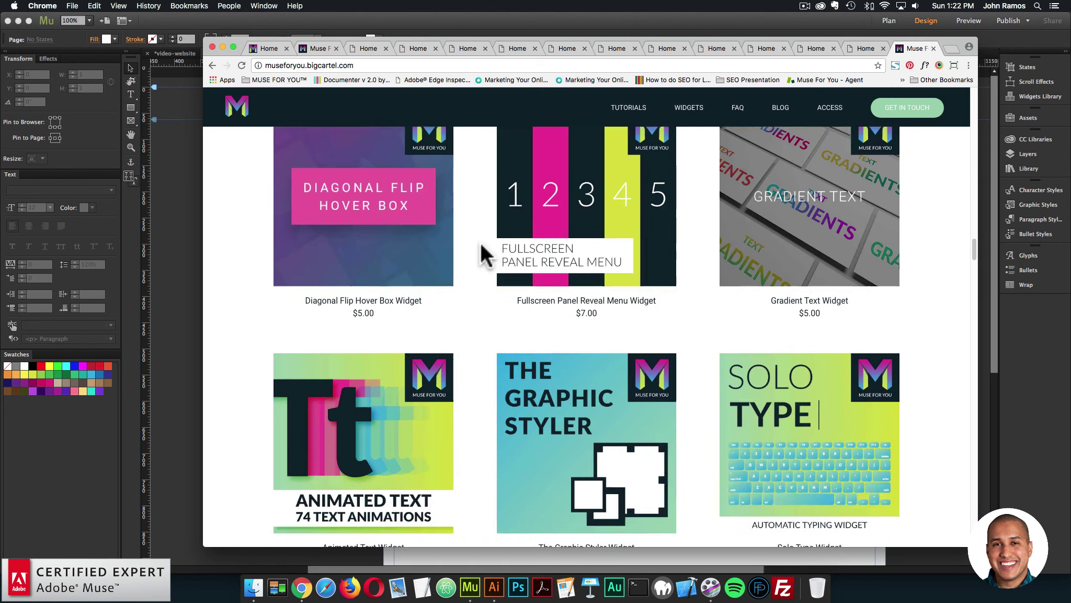
{"action": "left_click_drag", "start_coordinate": [968, 207], "coordinate": [972, 80]}
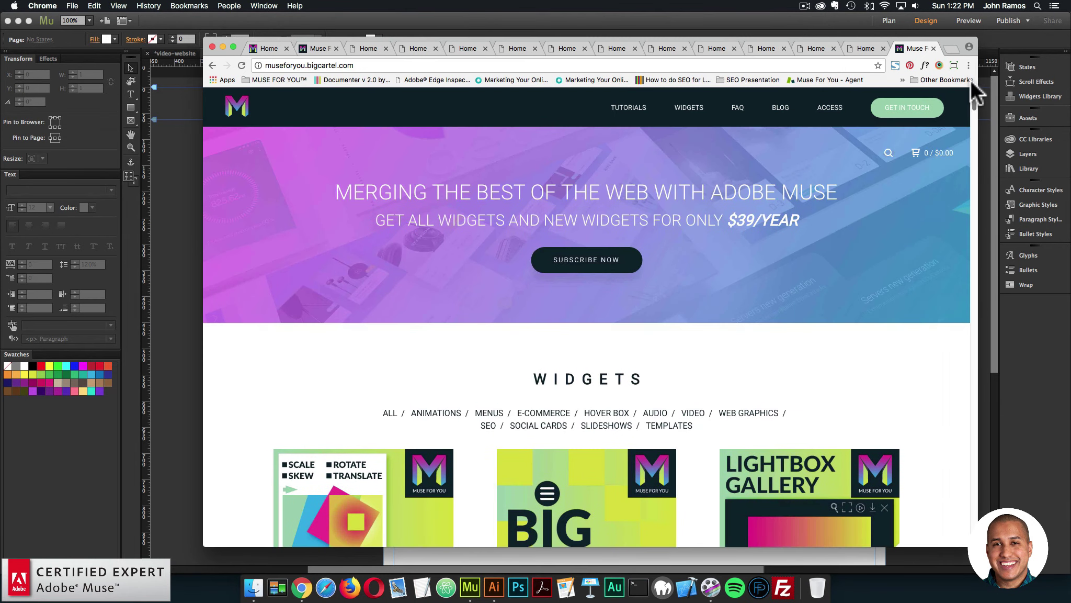